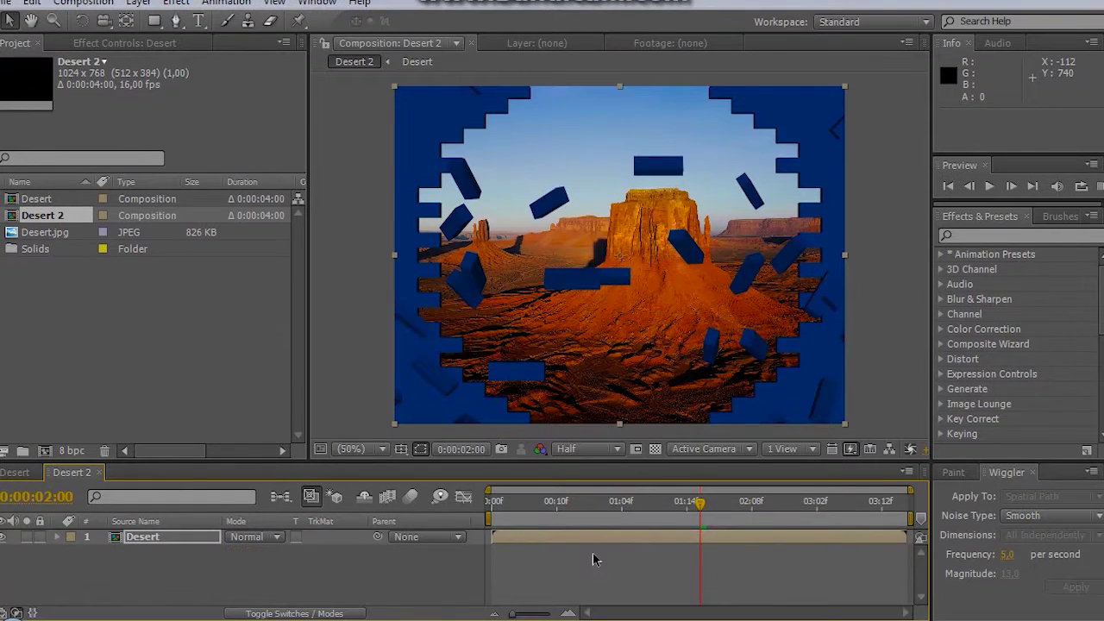
Scrub through the brick-shatter animation in the Desert 2 composition and play a RAM preview from the start.
{"action": "left_click_drag", "start_coordinate": [614, 511], "coordinate": [638, 507]}
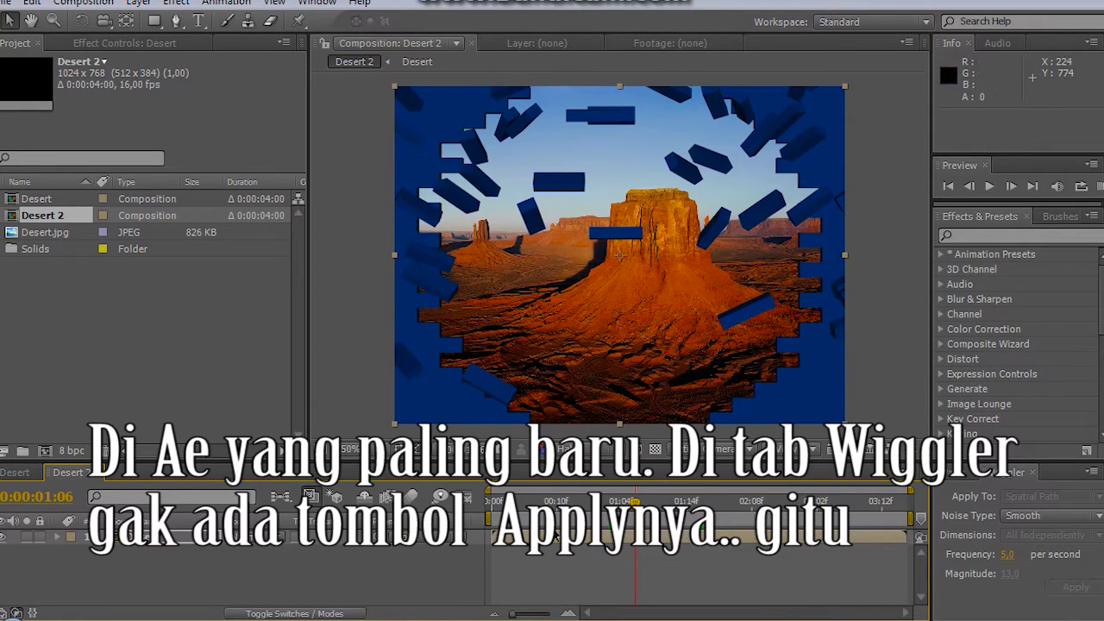
{"action": "left_click", "coordinate": [557, 502]}
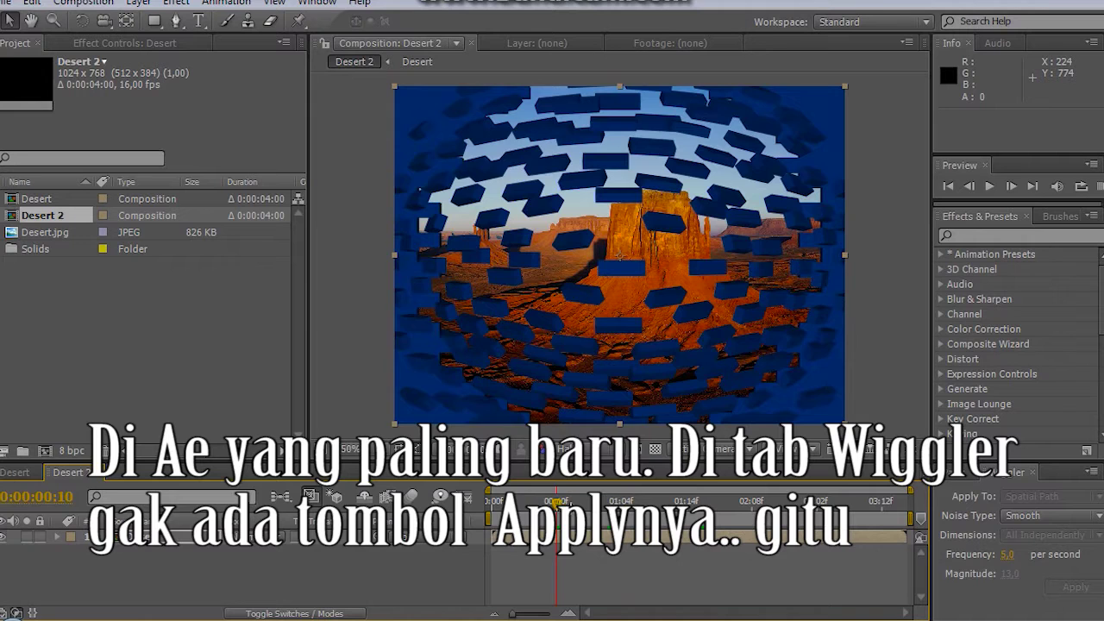
{"action": "left_click_drag", "start_coordinate": [557, 502], "coordinate": [582, 504]}
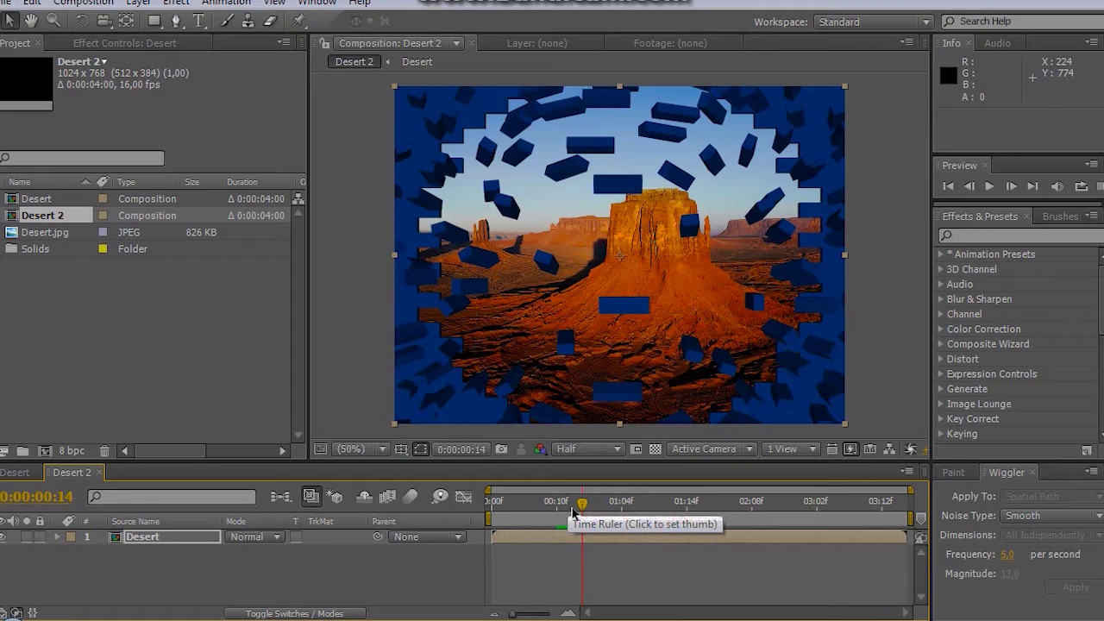
{"action": "left_click_drag", "start_coordinate": [579, 505], "coordinate": [490, 507]}
{"action": "key", "text": "KP_0"}
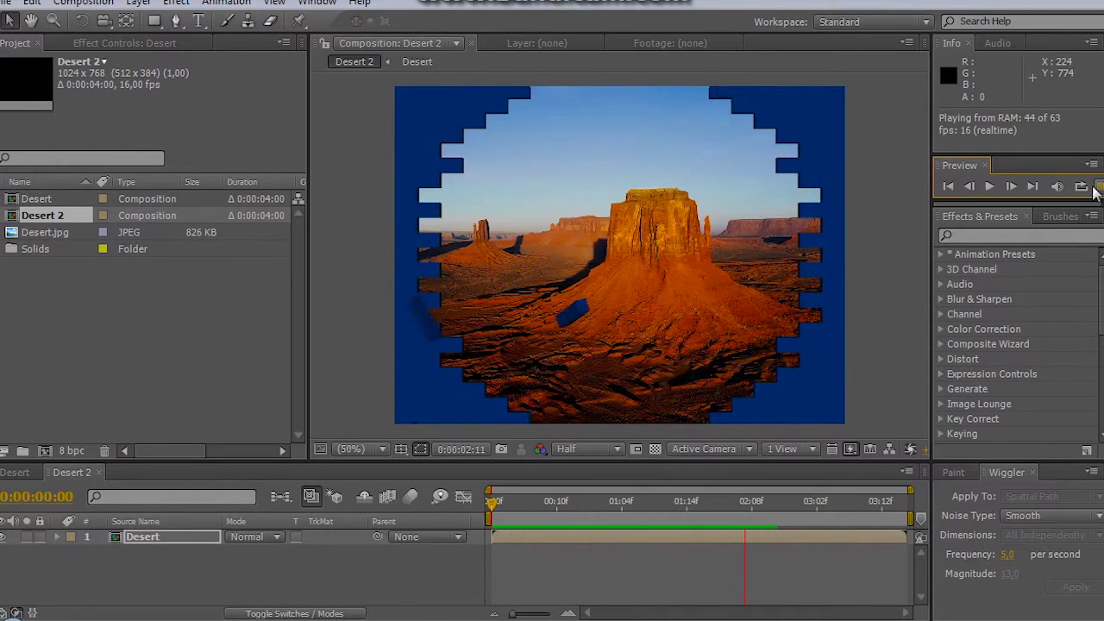
{"action": "left_click", "coordinate": [1095, 188]}
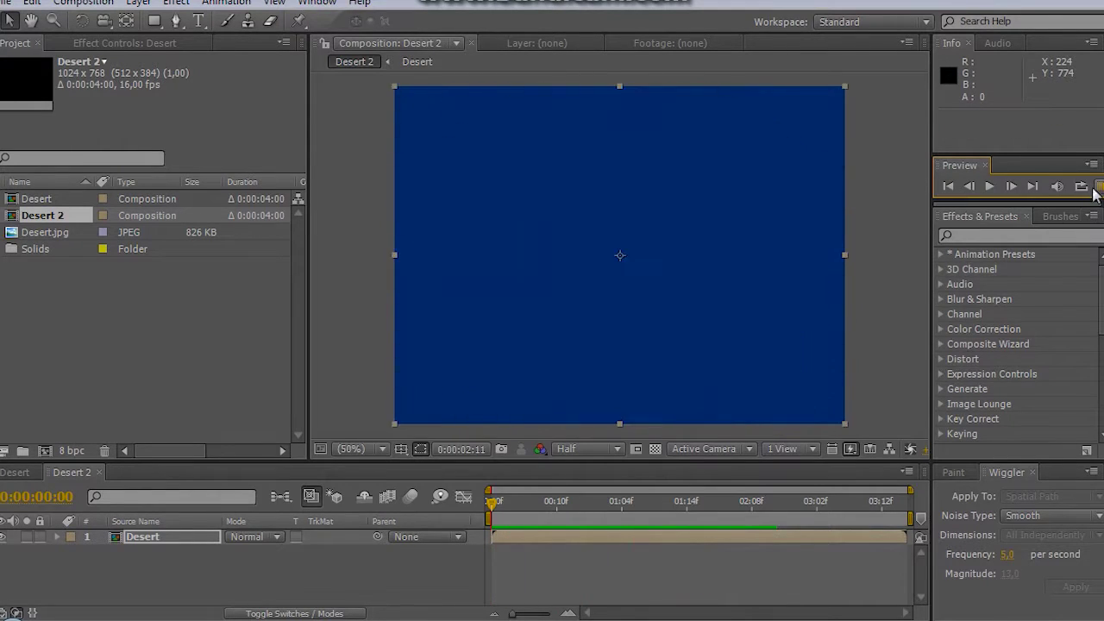
Add a first Position keyframe to the Desert layer at 0:00:00:07, where the bricks start to separate.
{"action": "left_click_drag", "start_coordinate": [546, 515], "coordinate": [538, 589]}
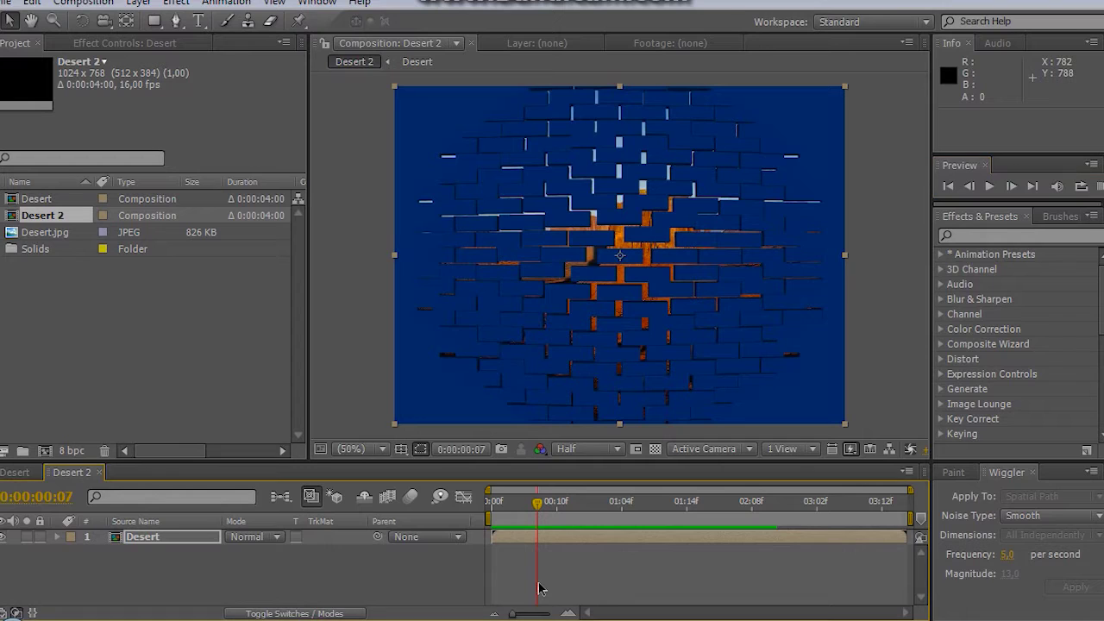
{"action": "left_click", "coordinate": [147, 548]}
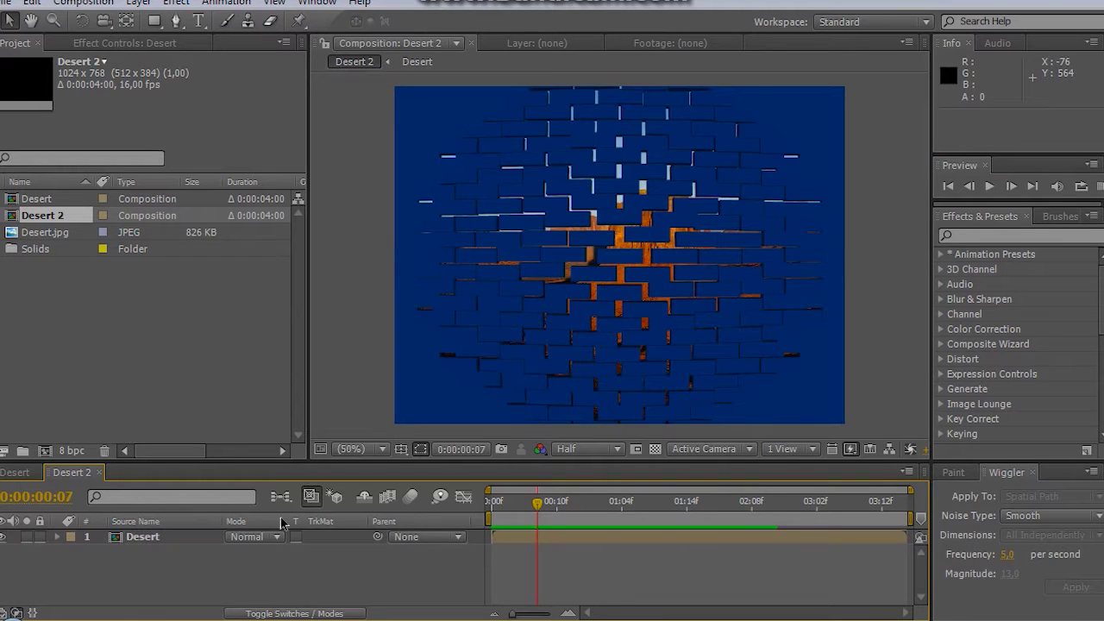
{"action": "left_click", "coordinate": [197, 542]}
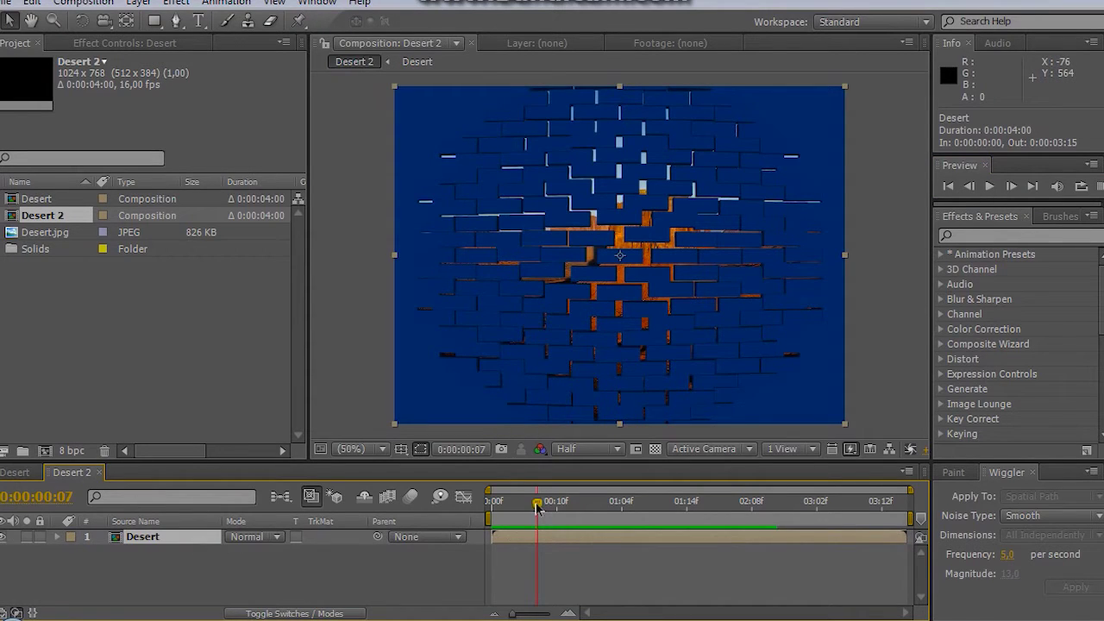
{"action": "mouse_move", "coordinate": [536, 507]}
{"action": "left_mouse_down"}
{"action": "mouse_move", "coordinate": [526, 508]}
{"action": "mouse_move", "coordinate": [562, 509]}
{"action": "mouse_move", "coordinate": [538, 515]}
{"action": "left_mouse_up"}
{"action": "left_click", "coordinate": [467, 584]}
{"action": "left_click", "coordinate": [197, 540]}
{"action": "key", "text": "p"}
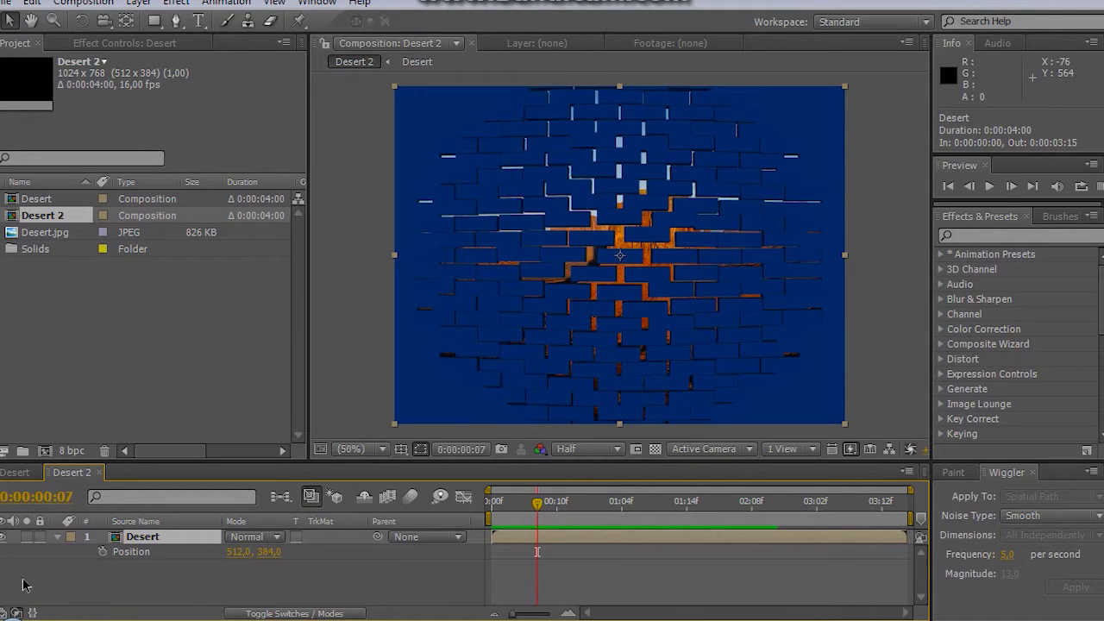
{"action": "left_click", "coordinate": [102, 552]}
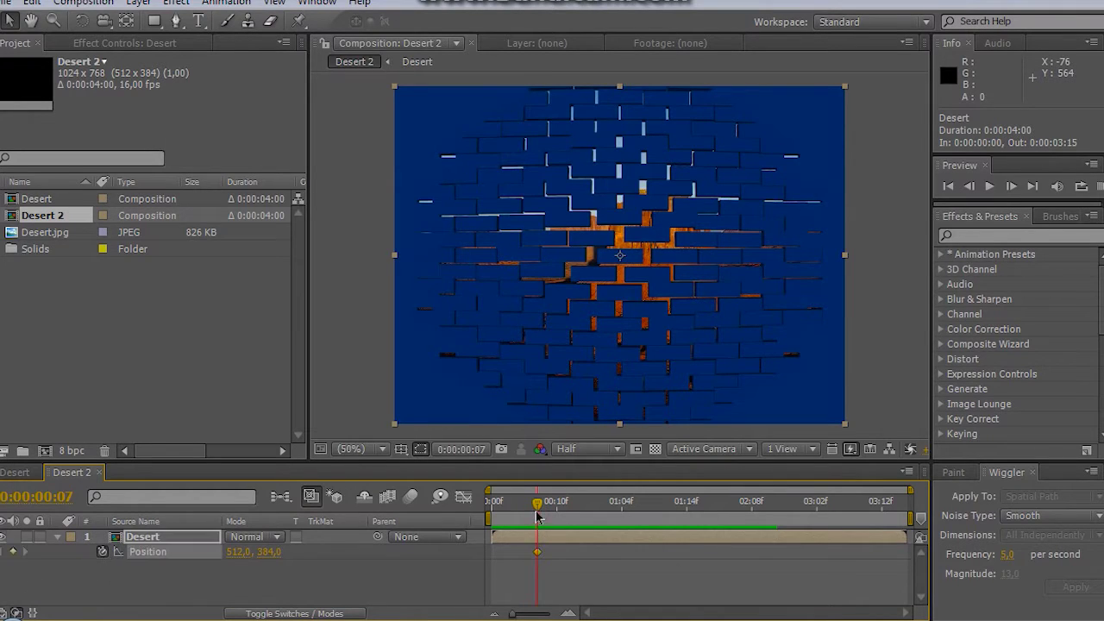
Add a second Position keyframe with the same value to the Desert layer at 0:00:01:13.
{"action": "left_click_drag", "start_coordinate": [536, 509], "coordinate": [715, 537]}
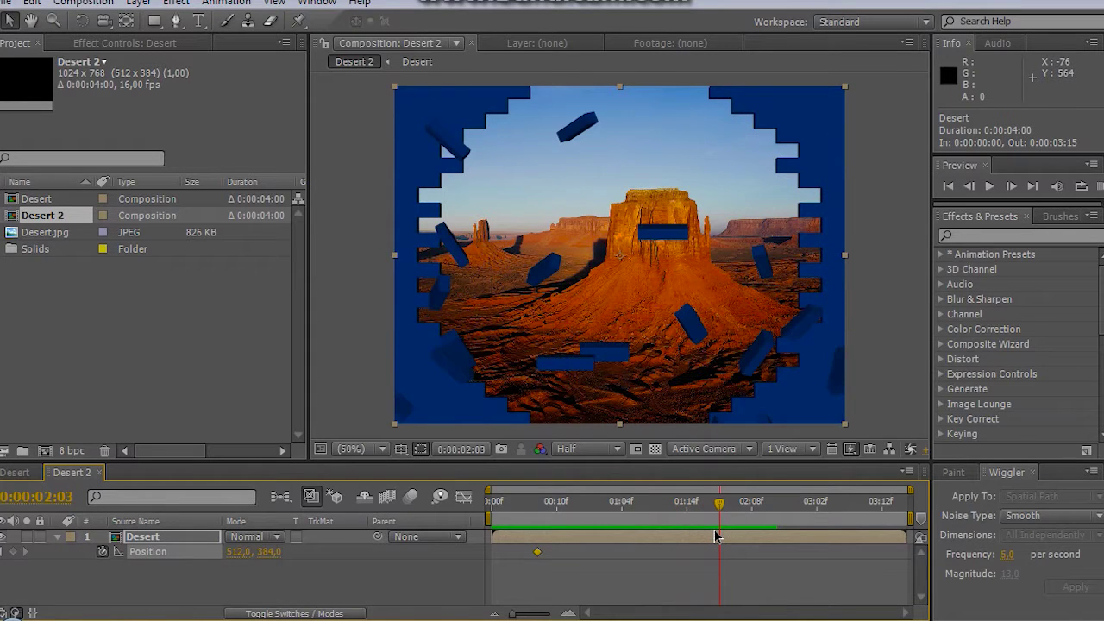
{"action": "left_click", "coordinate": [695, 514]}
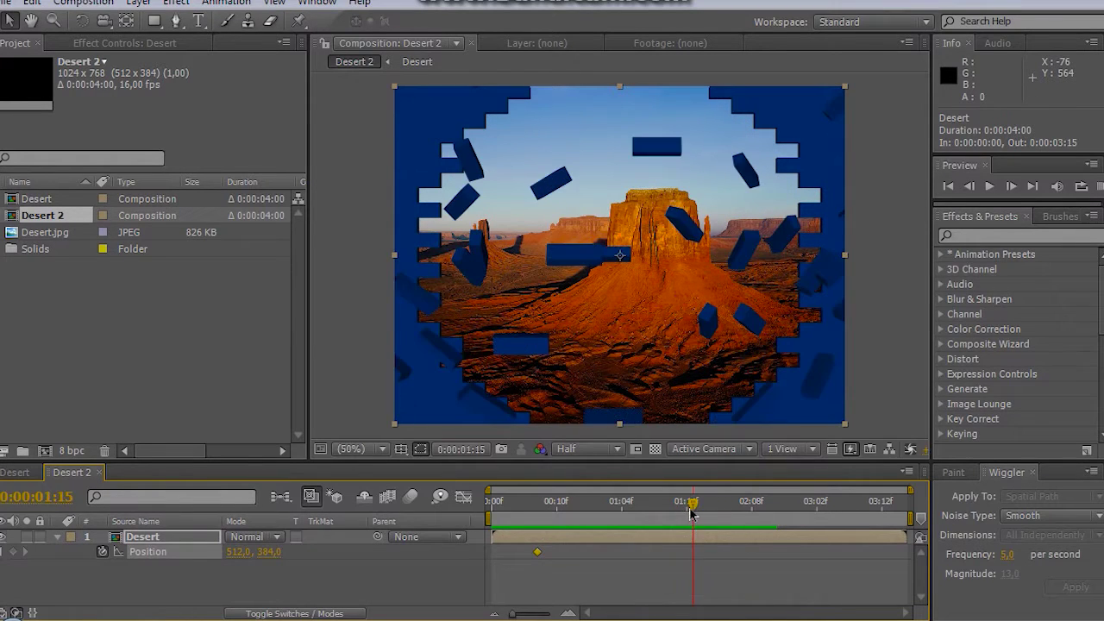
{"action": "left_click_drag", "start_coordinate": [690, 513], "coordinate": [679, 514]}
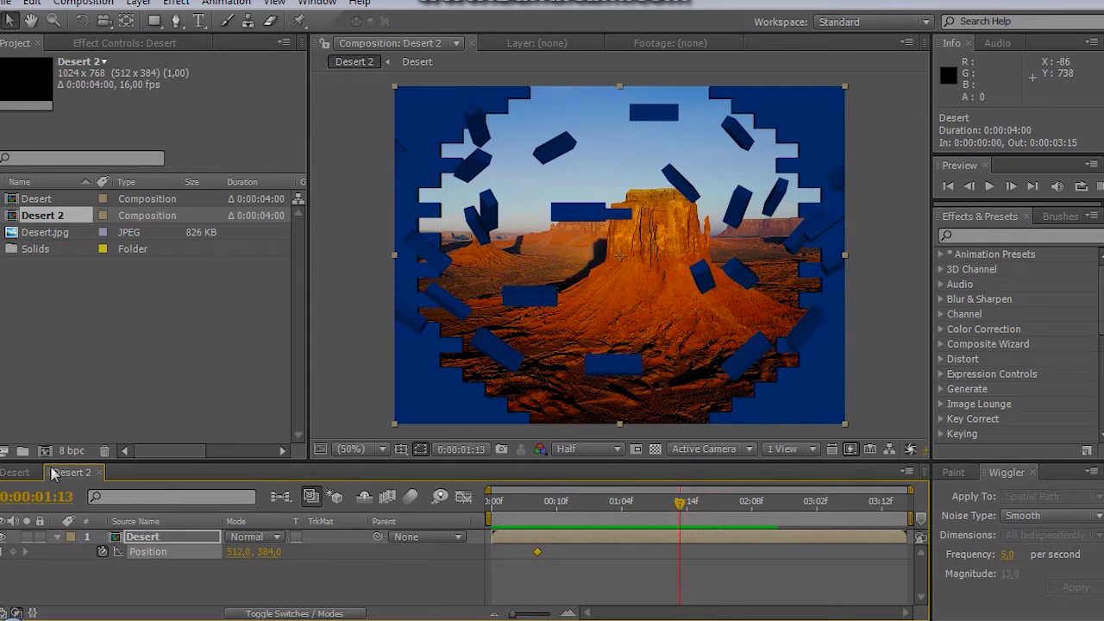
{"action": "left_click", "coordinate": [17, 558]}
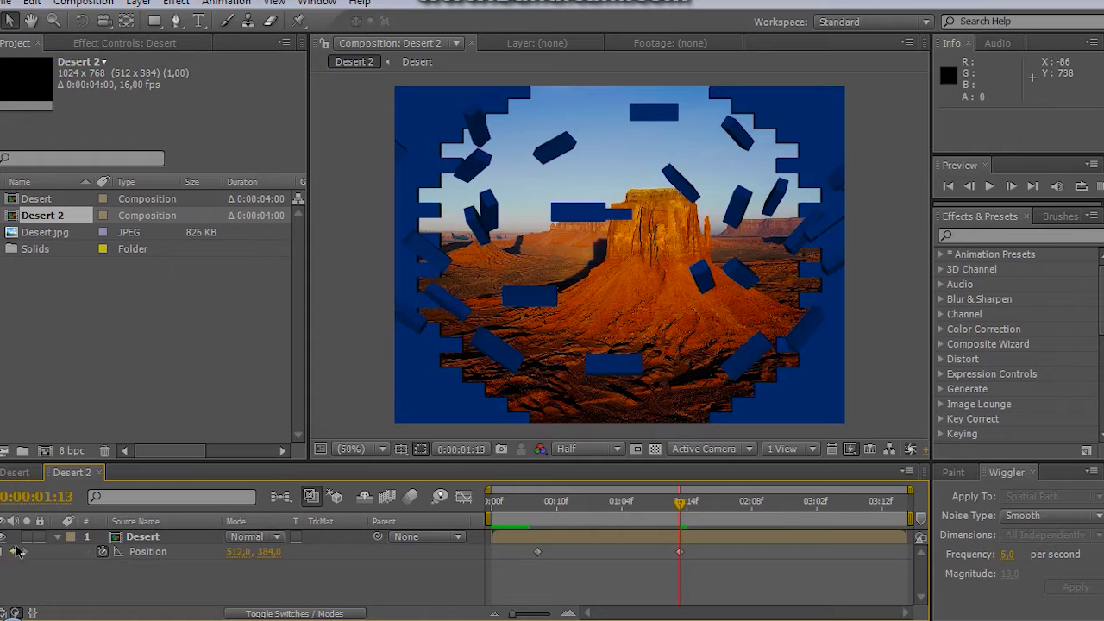
{"action": "left_click", "coordinate": [14, 553]}
{"action": "left_click", "coordinate": [14, 553]}
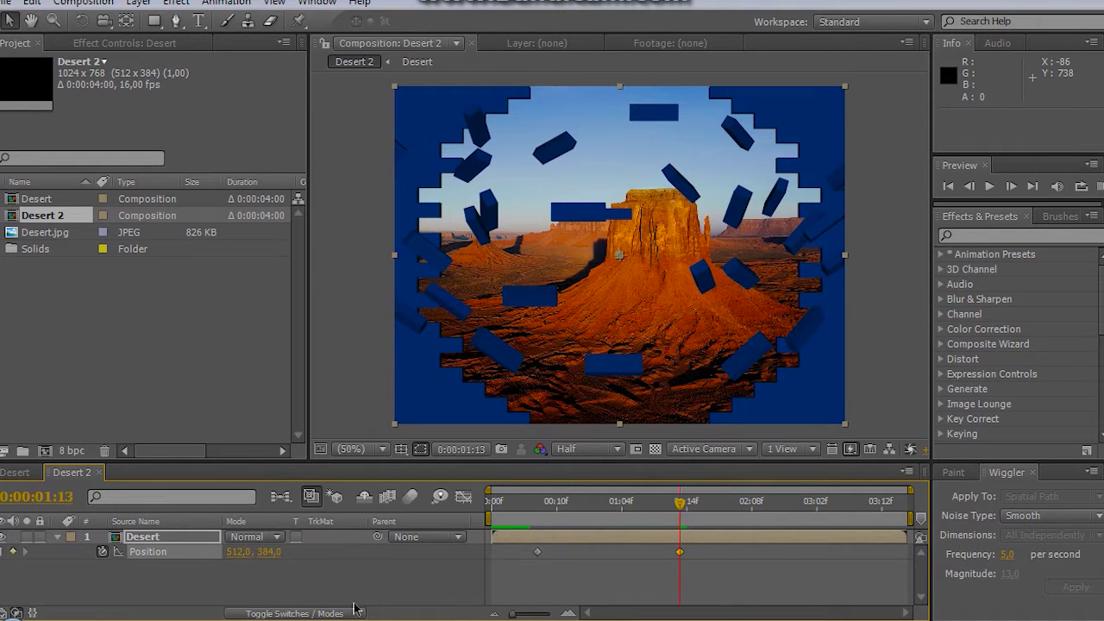
Scrub between the two Position keyframes of the Desert layer and select them both.
{"action": "left_click_drag", "start_coordinate": [653, 512], "coordinate": [677, 531]}
{"action": "left_click", "coordinate": [682, 584]}
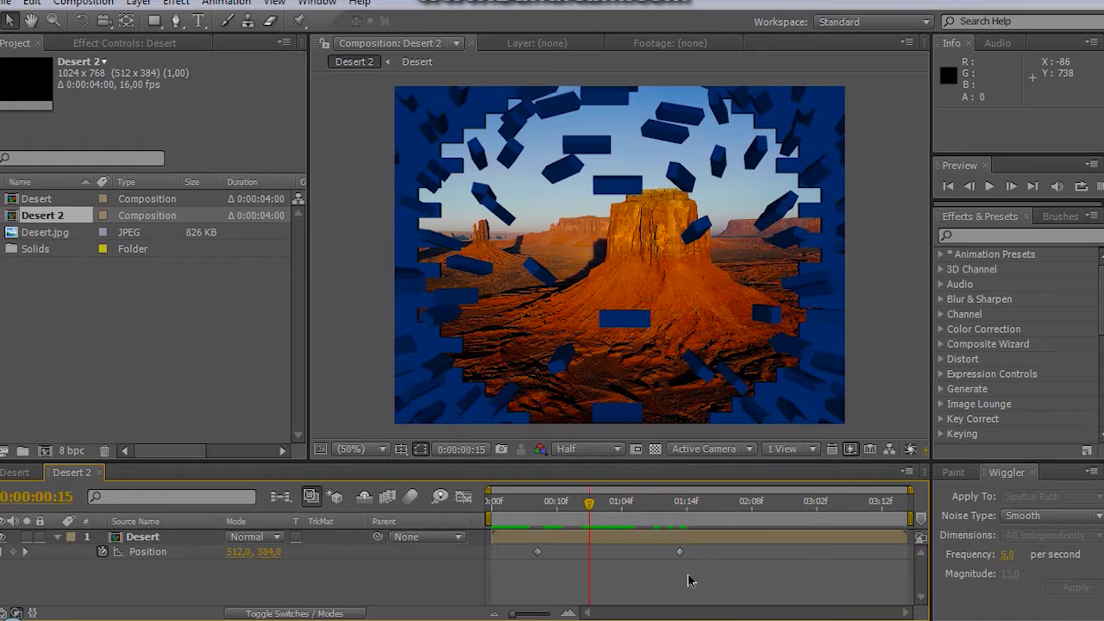
{"action": "left_click_drag", "start_coordinate": [690, 564], "coordinate": [484, 547]}
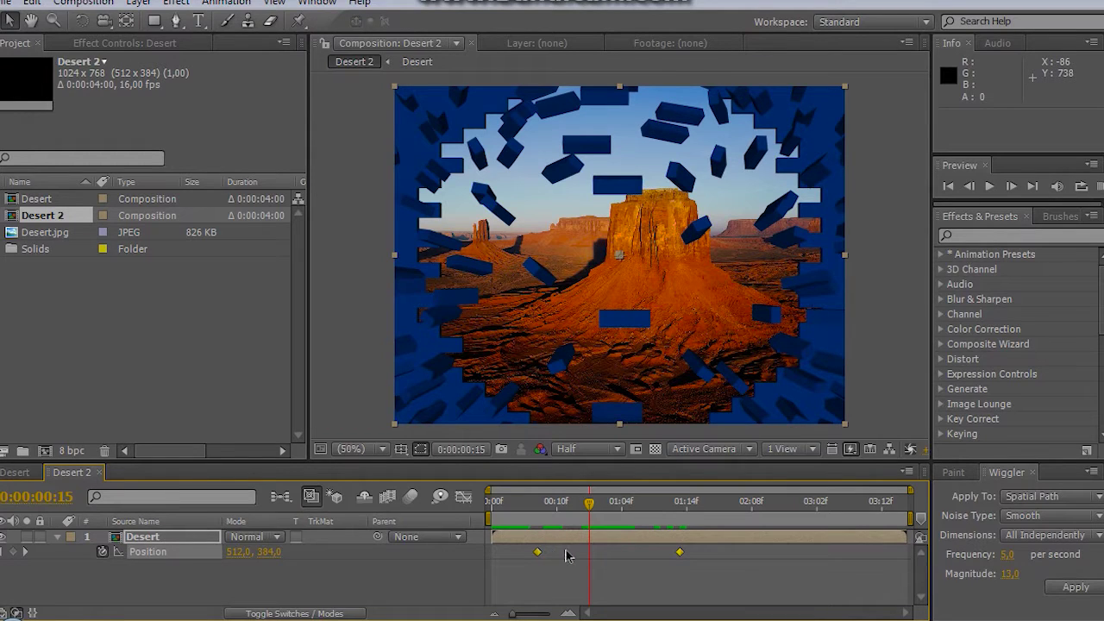
Close the Wiggler panel, reopen it and clear the keyframe selection.
{"action": "left_click", "coordinate": [1034, 473]}
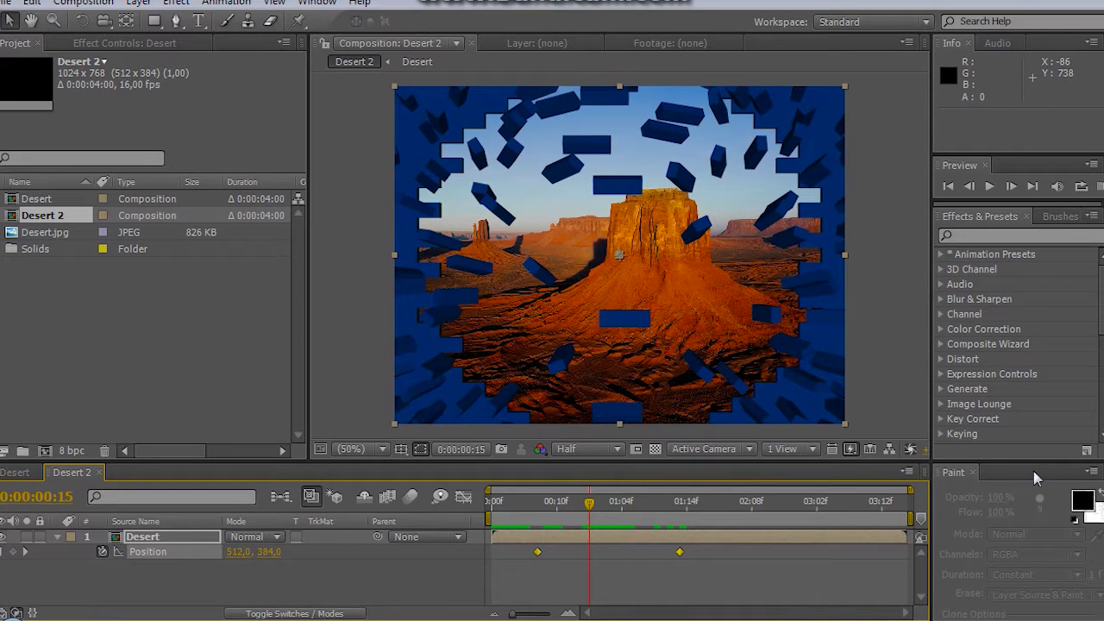
{"action": "left_click", "coordinate": [317, 2]}
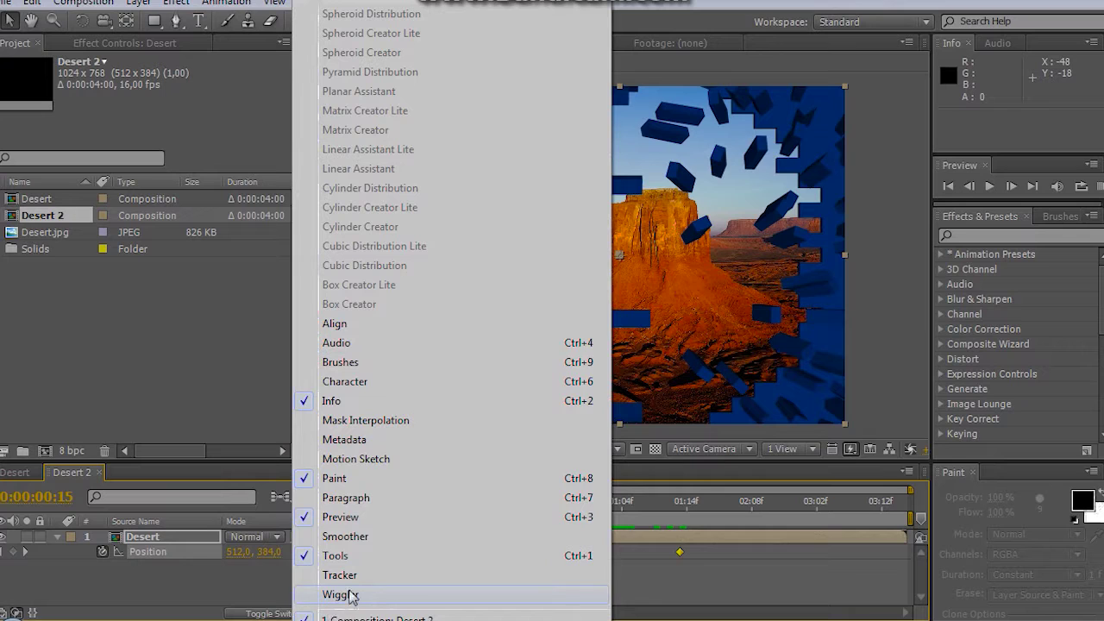
{"action": "left_click", "coordinate": [339, 594]}
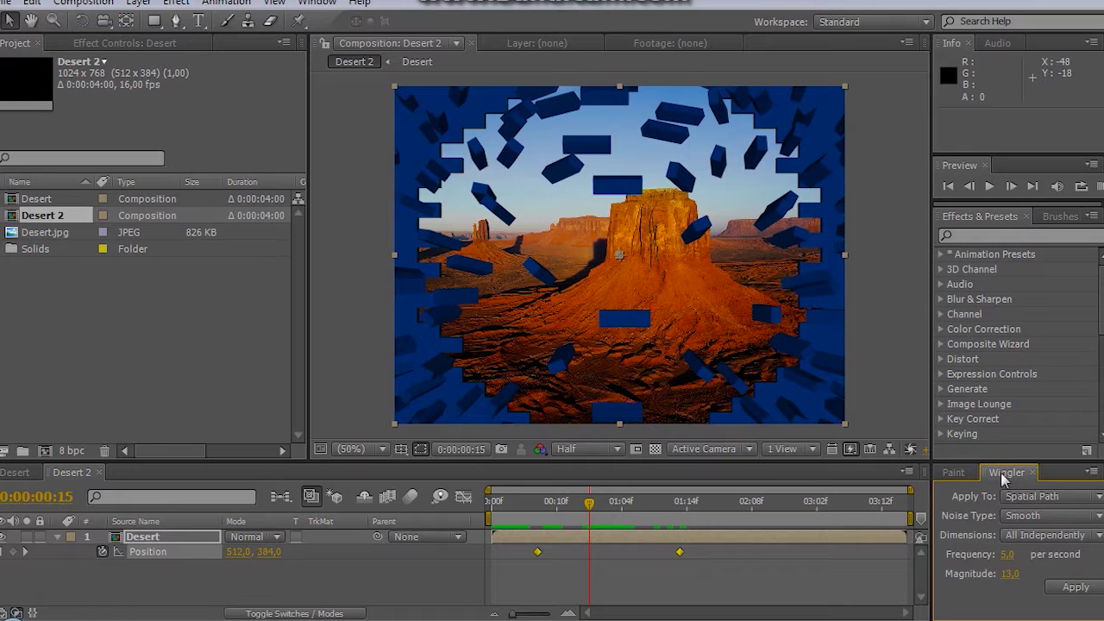
{"action": "mouse_move", "coordinate": [1003, 478]}
{"action": "left_mouse_down"}
{"action": "mouse_move", "coordinate": [969, 481]}
{"action": "mouse_move", "coordinate": [978, 216]}
{"action": "mouse_move", "coordinate": [1016, 339]}
{"action": "mouse_move", "coordinate": [966, 488]}
{"action": "mouse_move", "coordinate": [1003, 488]}
{"action": "left_mouse_up"}
{"action": "left_click", "coordinate": [798, 569]}
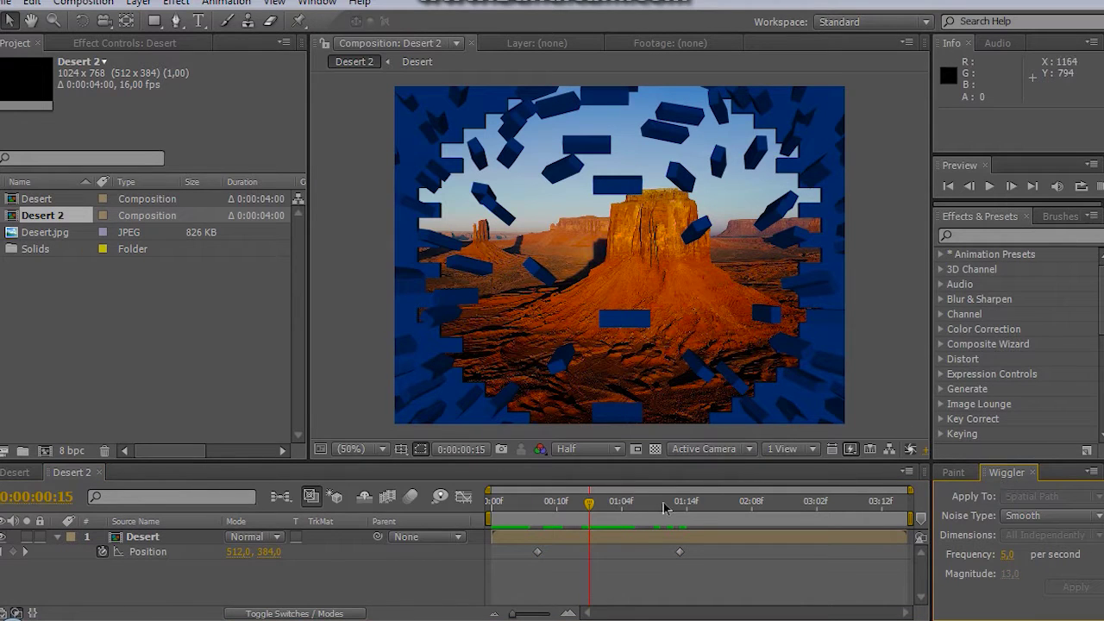
Select both Position keyframes and set the Wiggler frequency to 13 per second and the magnitude to 16.
{"action": "left_click_drag", "start_coordinate": [735, 577], "coordinate": [494, 547]}
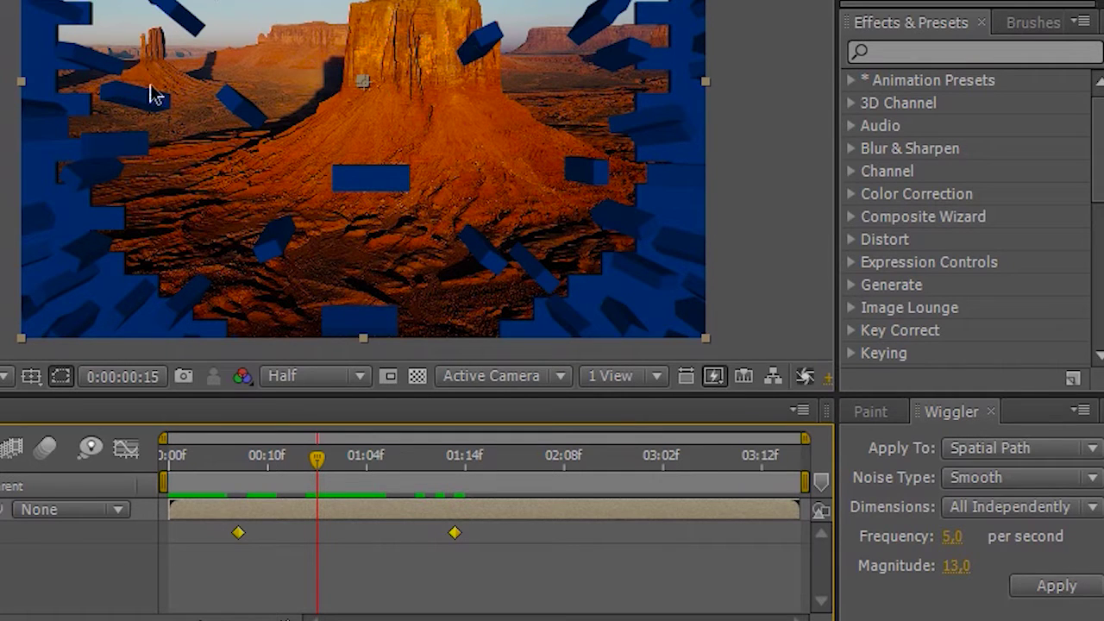
{"action": "left_click", "coordinate": [326, 460]}
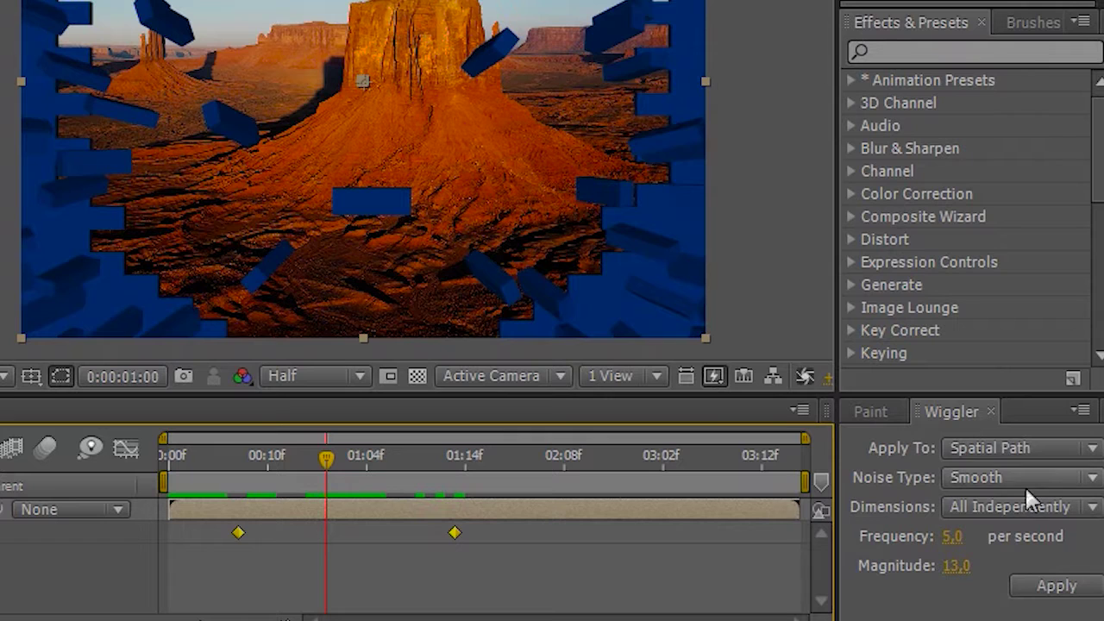
{"action": "left_click", "coordinate": [953, 536]}
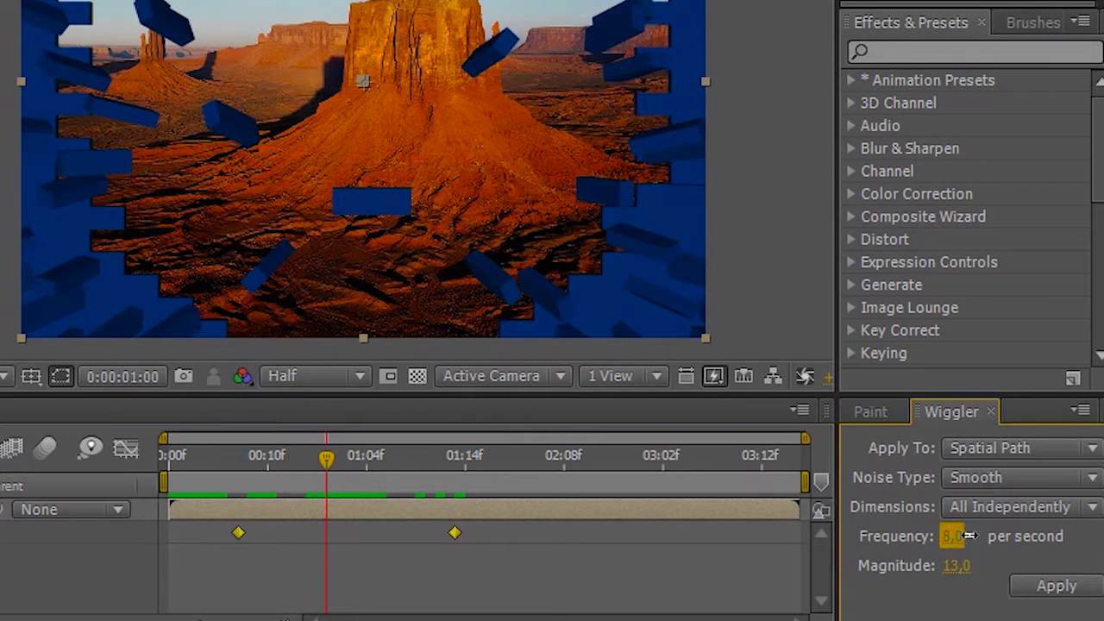
{"action": "type", "text": "9"}
{"action": "key", "text": "Return"}
{"action": "left_click_drag", "start_coordinate": [953, 541], "coordinate": [962, 543]}
{"action": "left_click_drag", "start_coordinate": [969, 545], "coordinate": [959, 546]}
{"action": "left_click_drag", "start_coordinate": [962, 544], "coordinate": [974, 566]}
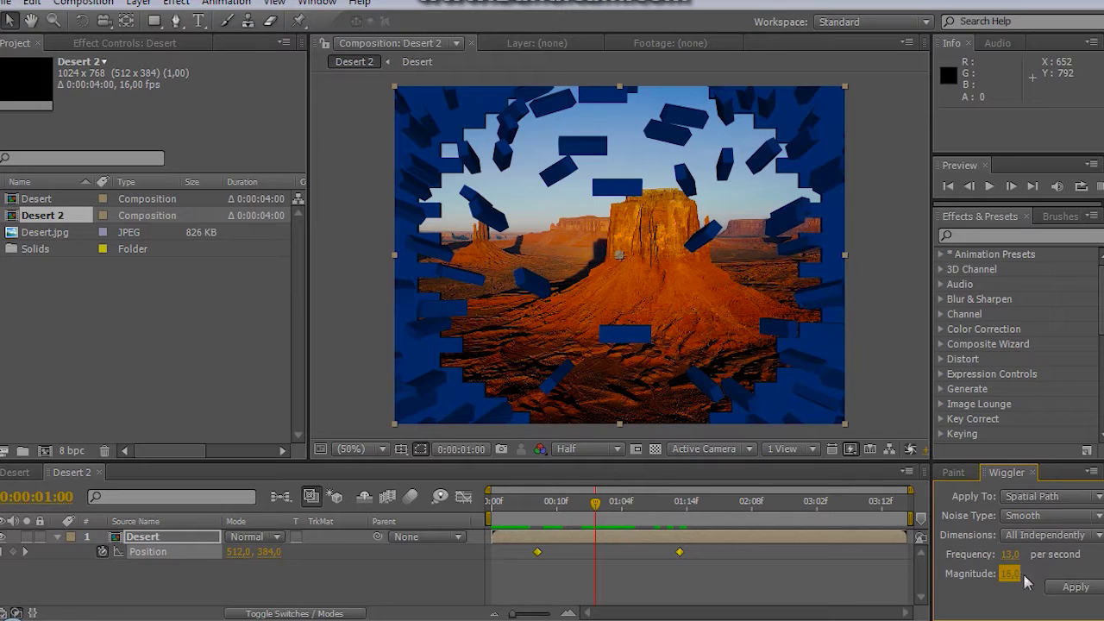
{"action": "left_click", "coordinate": [974, 597]}
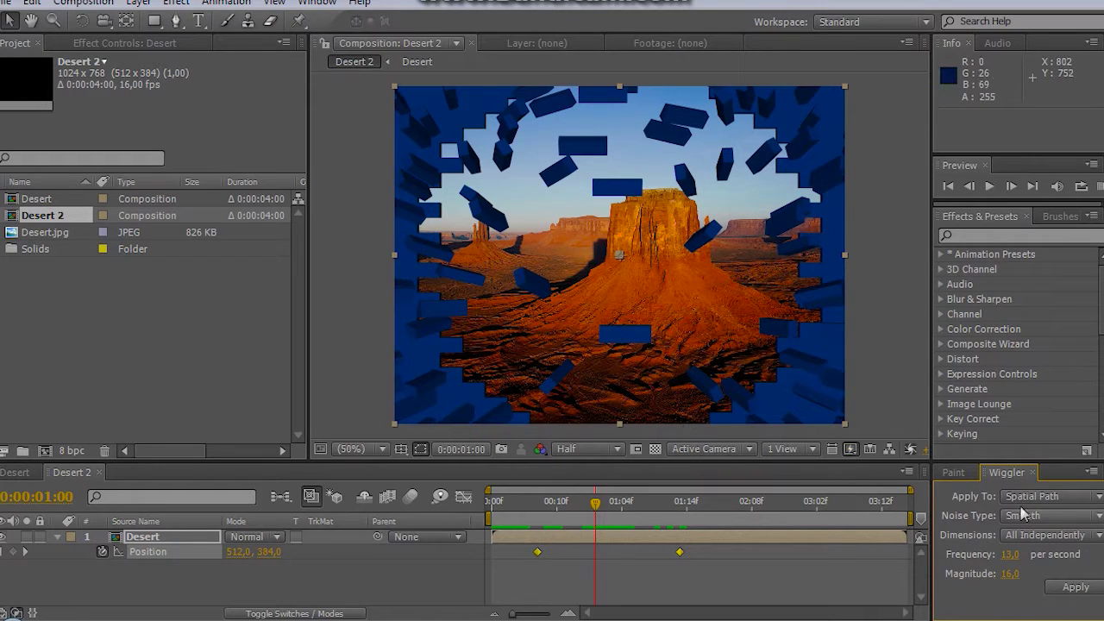
Apply the Wiggler to the selected Position keyframes and play a RAM preview of the shake from the start.
{"action": "left_click", "coordinate": [1076, 587]}
{"action": "left_click_drag", "start_coordinate": [557, 500], "coordinate": [394, 522]}
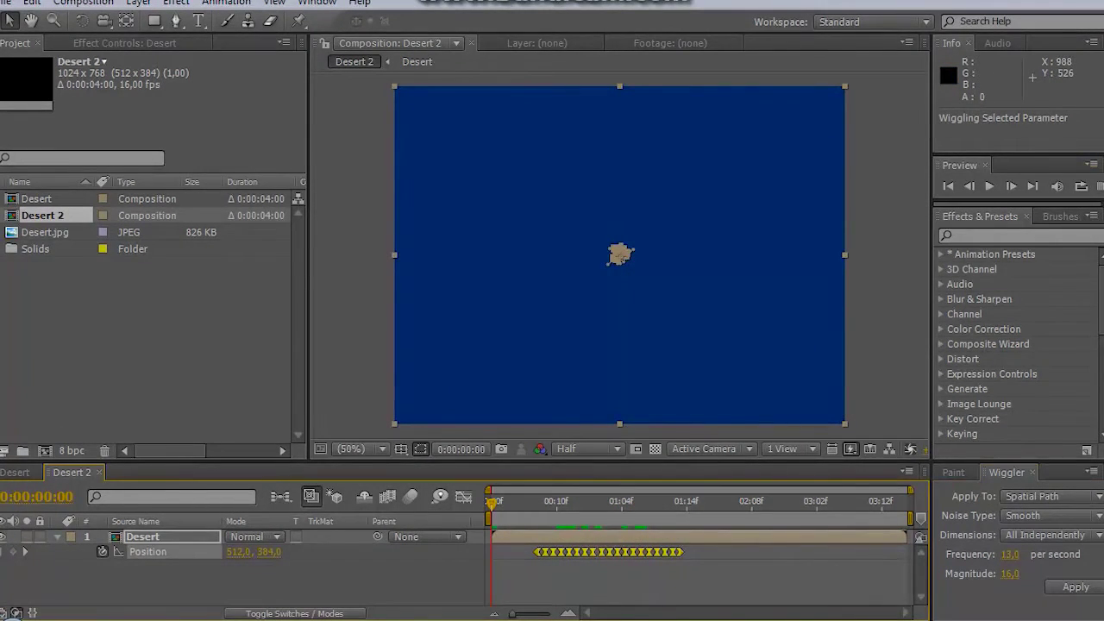
{"action": "left_click", "coordinate": [1098, 185]}
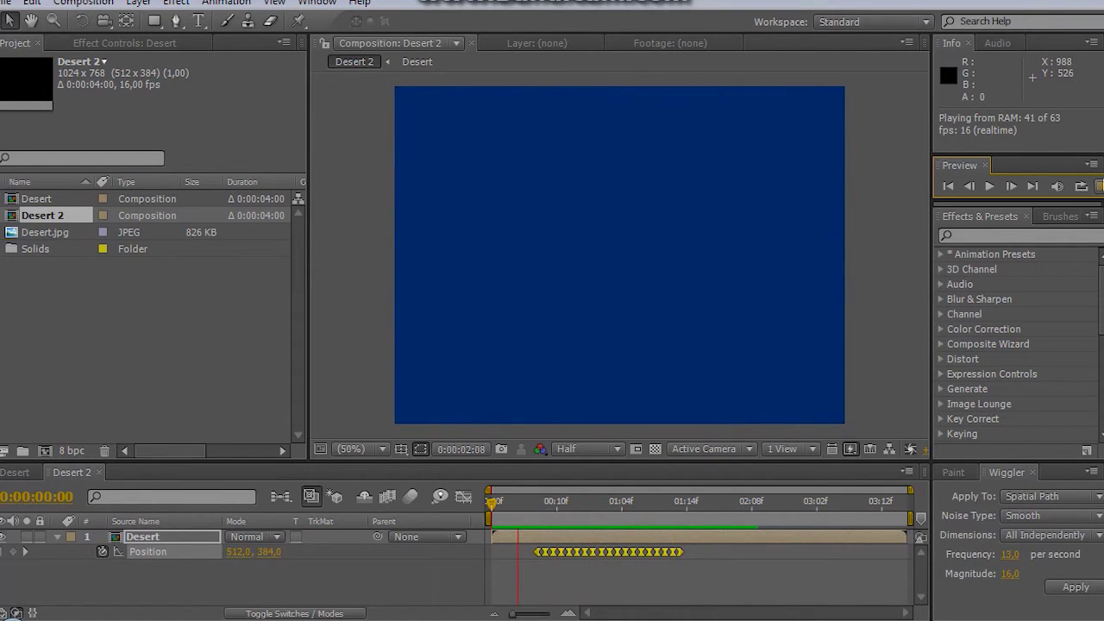
{"action": "left_click", "coordinate": [529, 503]}
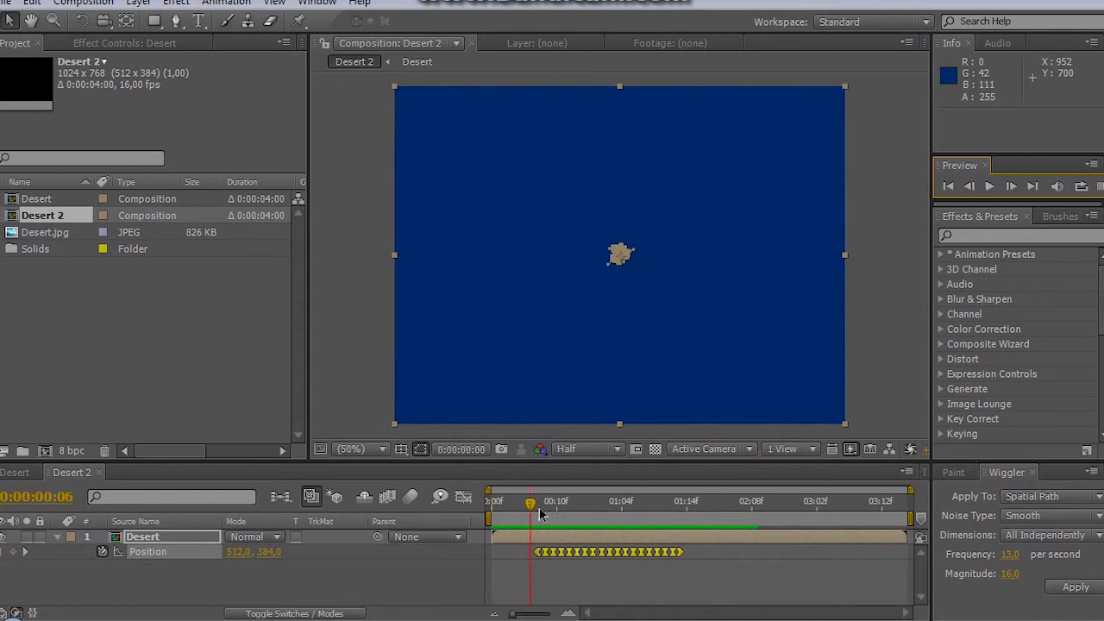
Shift the wiggled Position keyframes about one frame earlier and preview the composition again.
{"action": "left_click_drag", "start_coordinate": [540, 513], "coordinate": [677, 556]}
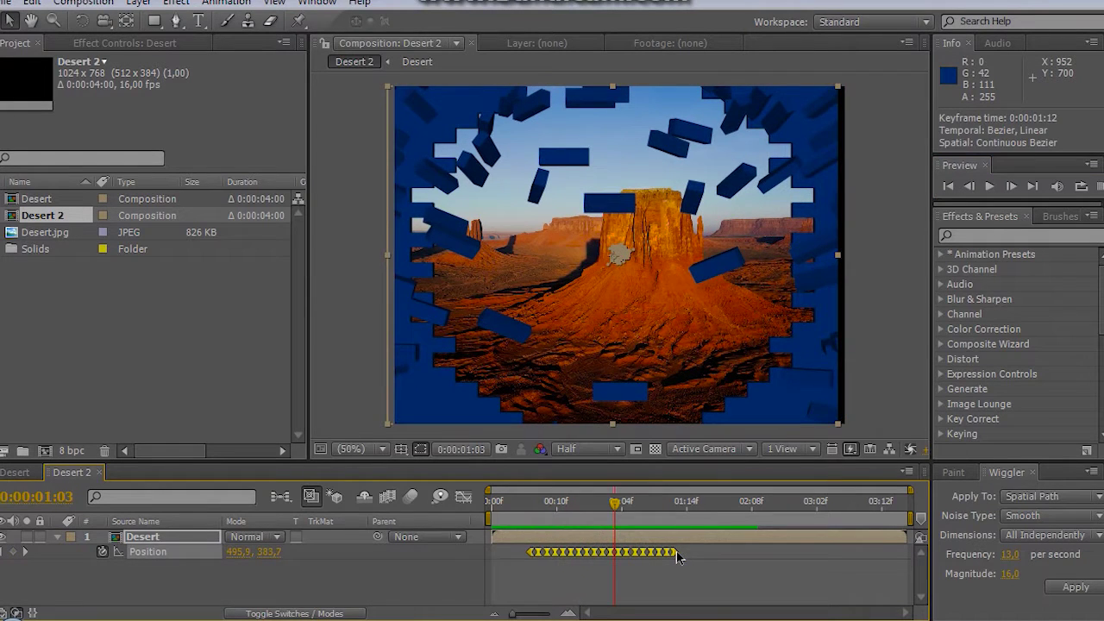
{"action": "left_click", "coordinate": [498, 501]}
{"action": "left_click", "coordinate": [1097, 190]}
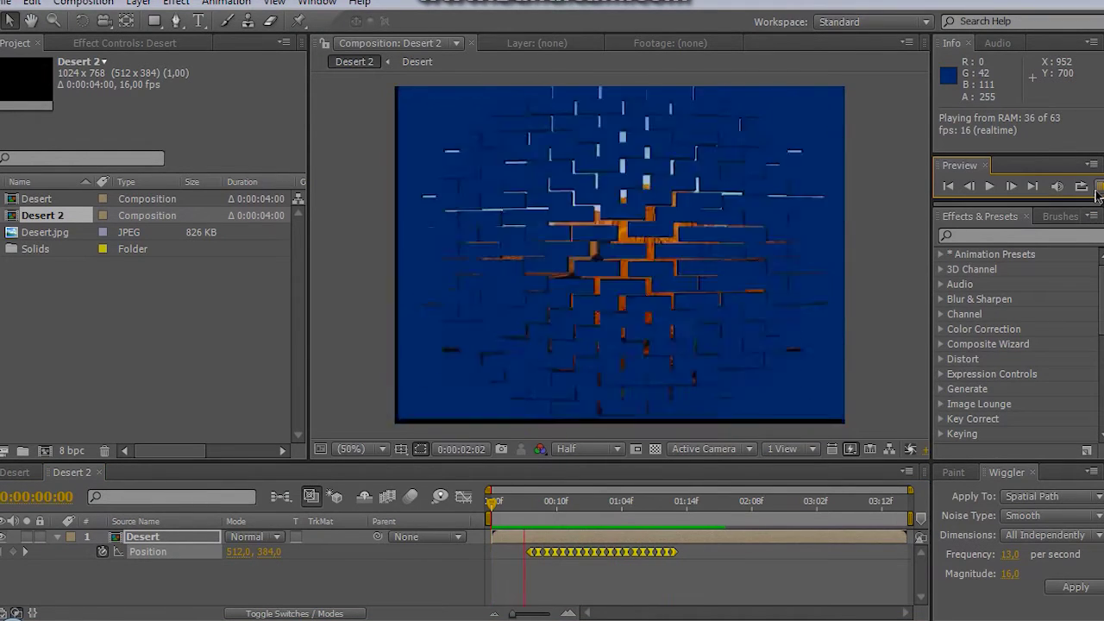
{"action": "left_click", "coordinate": [782, 552]}
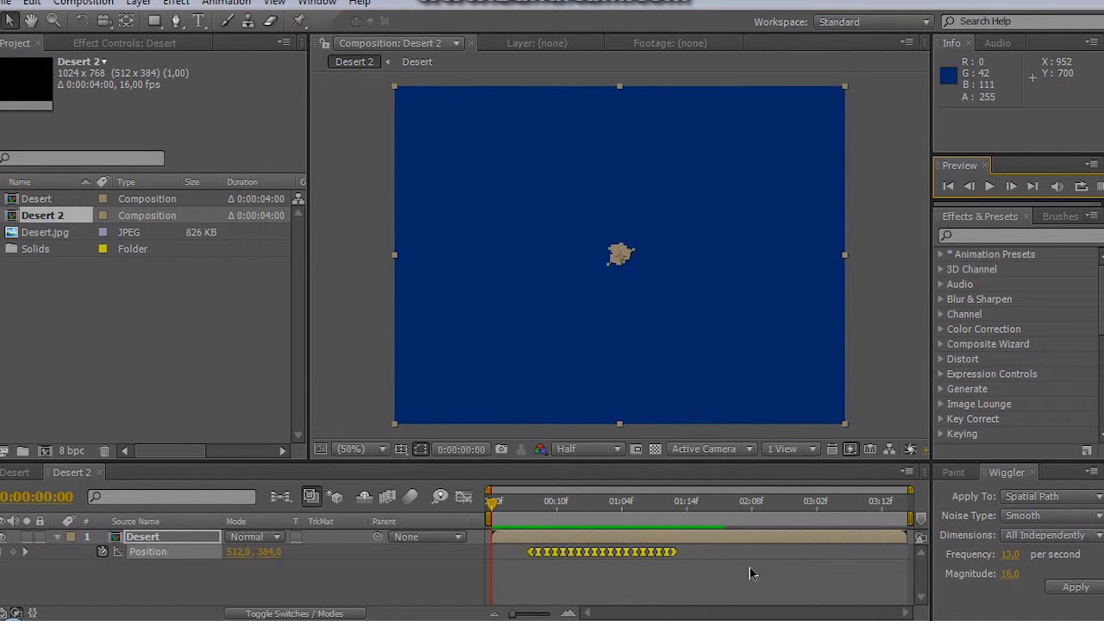
Undo the keyframe shift and the applied wiggle, returning to the two selected Position keyframes at 0:00:00:07 and 0:00:01:13.
{"action": "key", "text": "ctrl+z"}
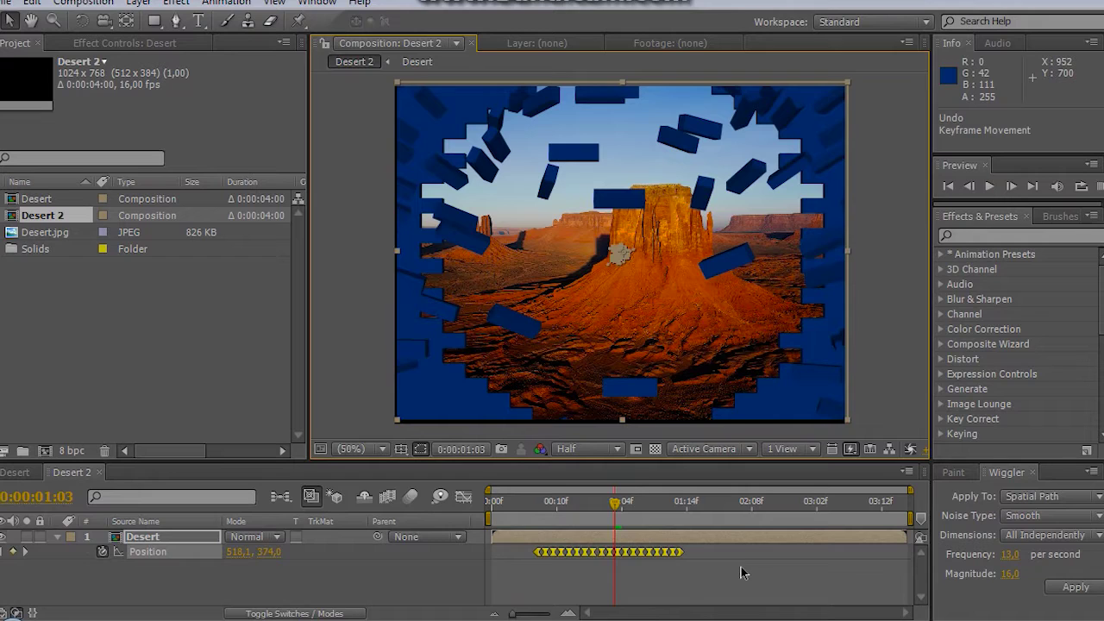
{"action": "key", "text": "ctrl+z"}
{"action": "key", "text": "ctrl+z"}
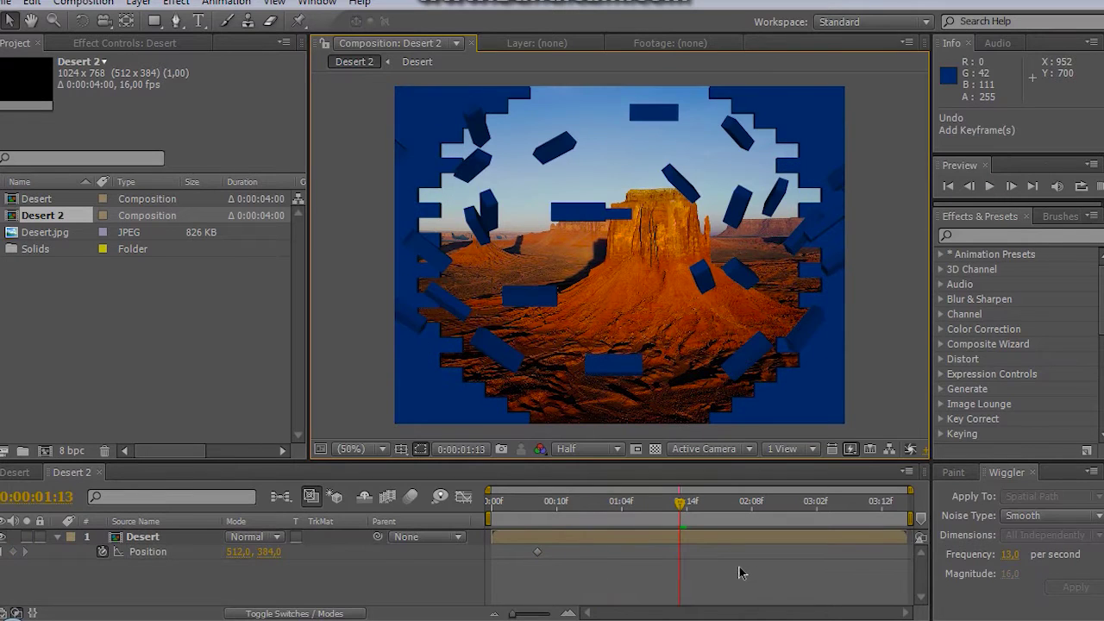
{"action": "key", "text": "ctrl+z"}
Set the Wiggler frequency to 16 per second and the magnitude to 21, and apply it to both selected Position keyframes.
{"action": "left_click", "coordinate": [1013, 554]}
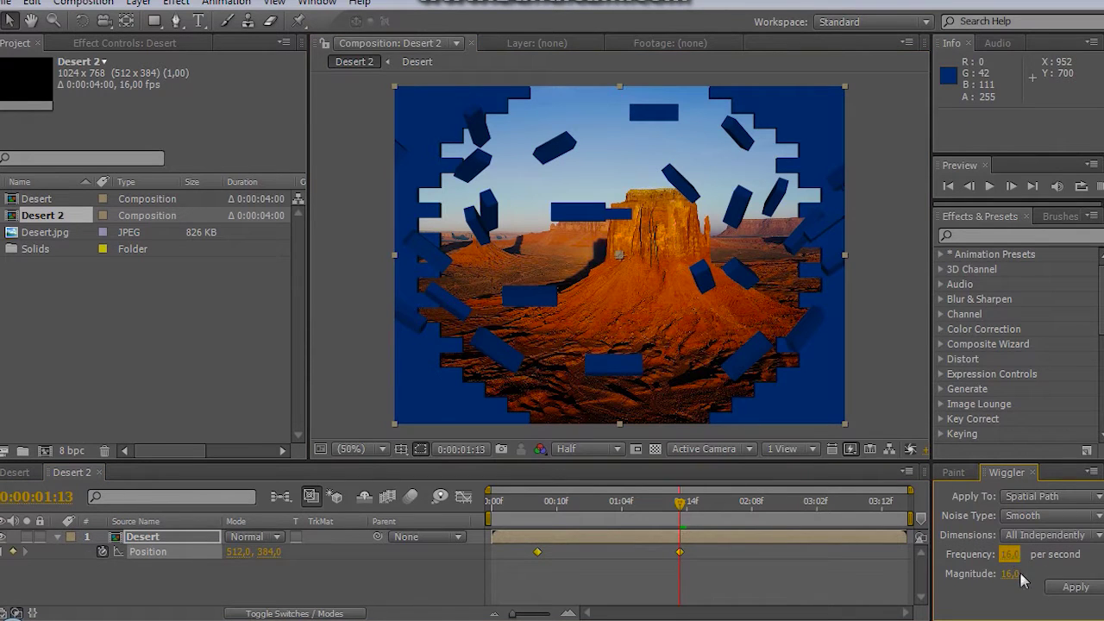
{"action": "left_click", "coordinate": [1011, 575]}
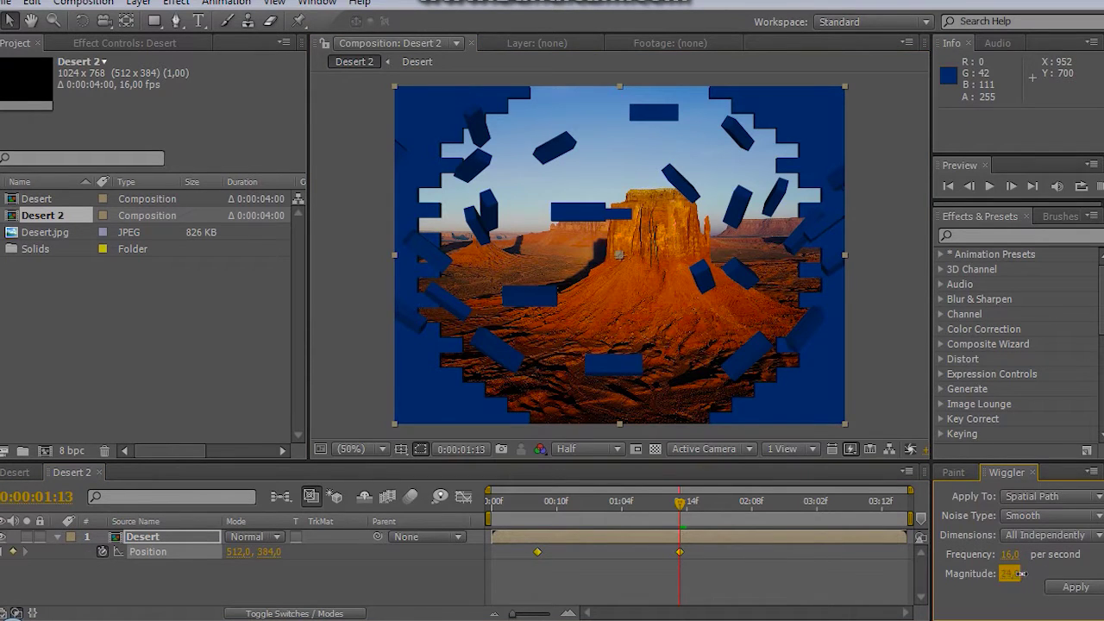
{"action": "left_click", "coordinate": [1075, 586]}
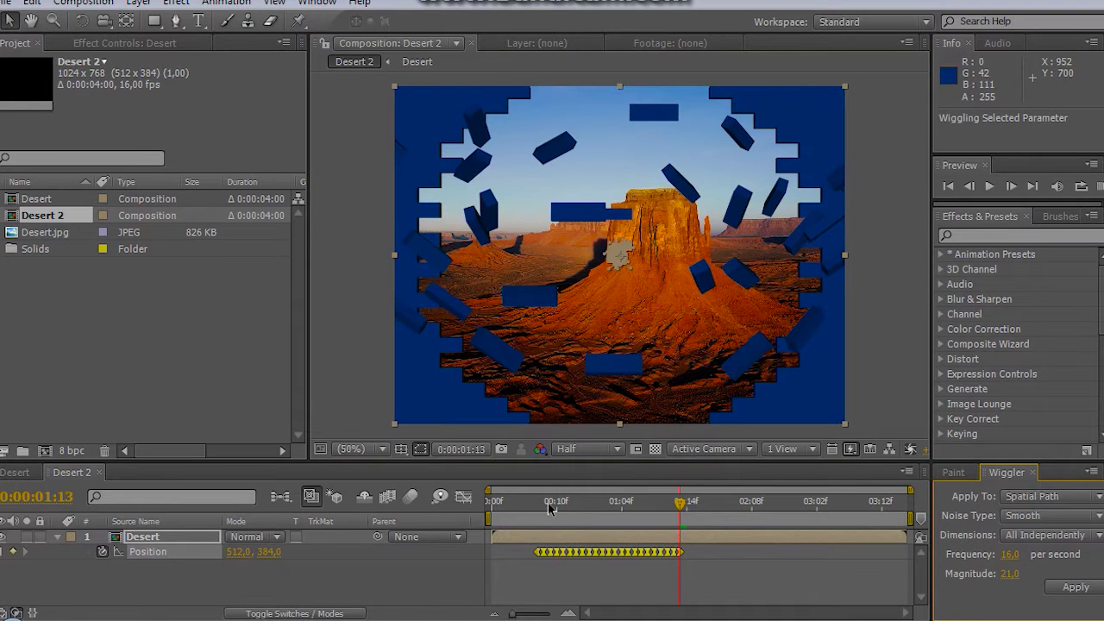
Play a RAM preview of the stronger shake from the start of the Desert 2 composition.
{"action": "left_click_drag", "start_coordinate": [548, 502], "coordinate": [493, 502]}
{"action": "left_click", "coordinate": [1098, 186]}
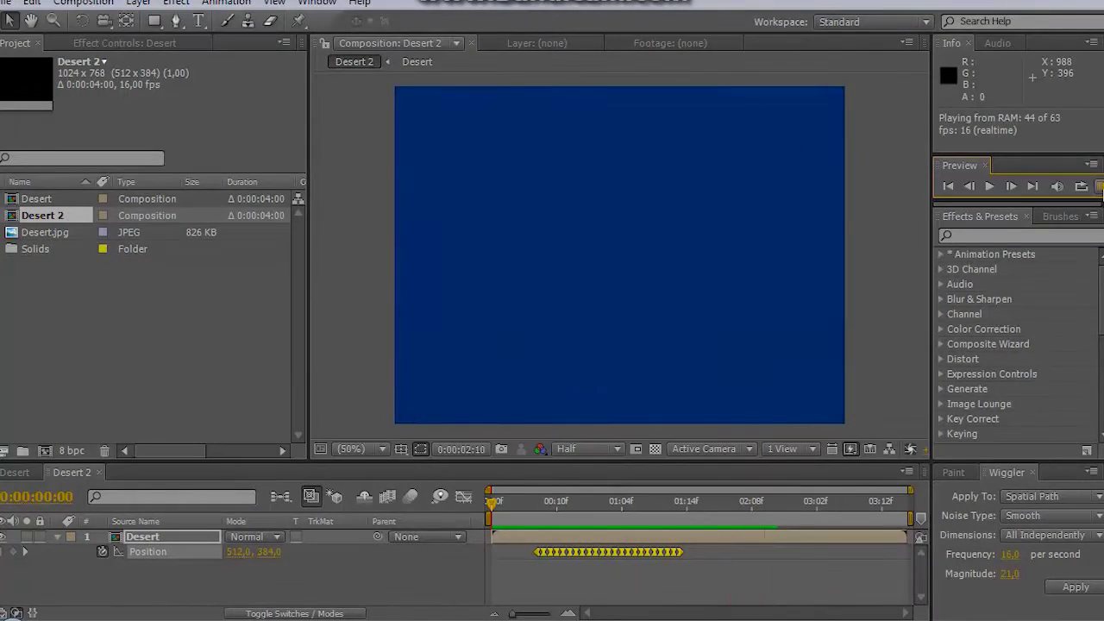
{"action": "left_click", "coordinate": [1100, 187]}
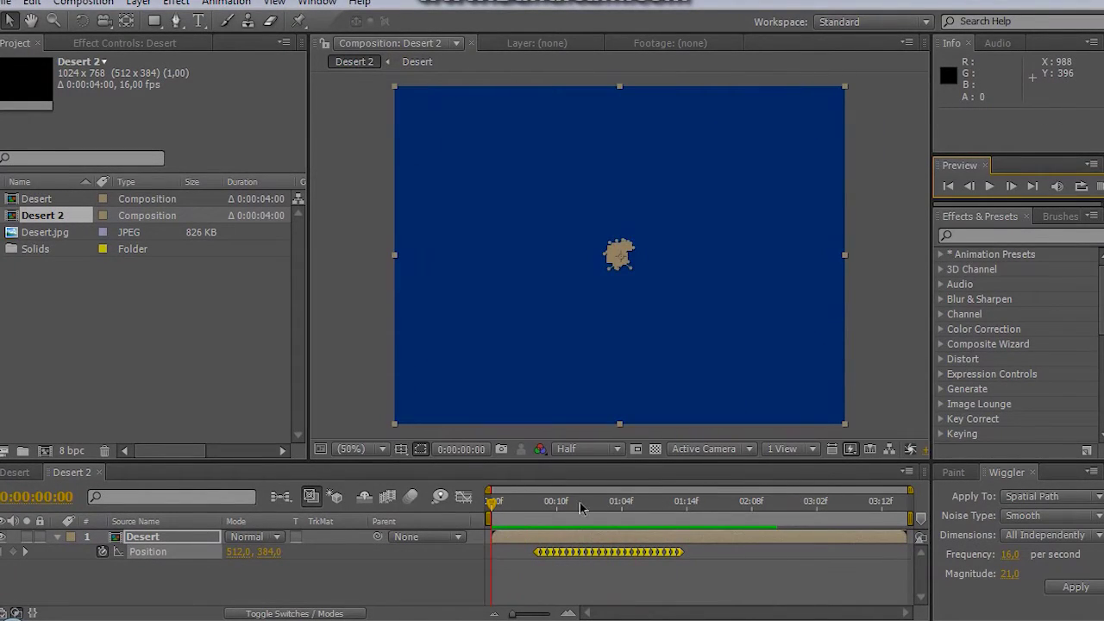
Go to 0:00:00:14 and apply the Motion Tile effect to the Desert layer.
{"action": "left_click", "coordinate": [518, 515]}
{"action": "left_click_drag", "start_coordinate": [518, 520], "coordinate": [582, 515]}
{"action": "key", "text": "Home"}
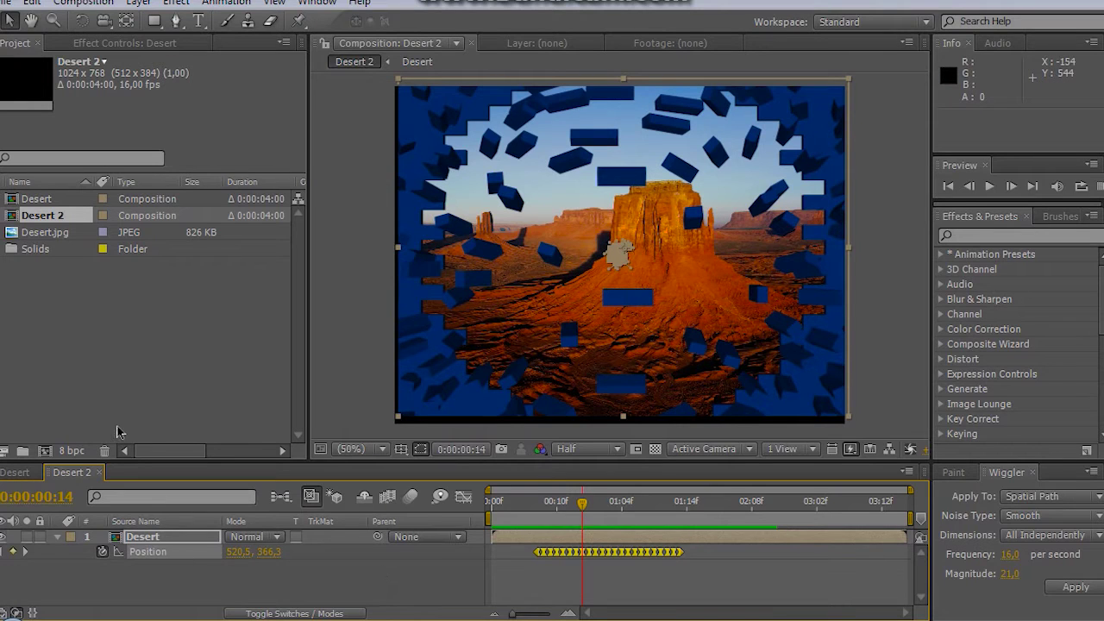
{"action": "left_click", "coordinate": [175, 3]}
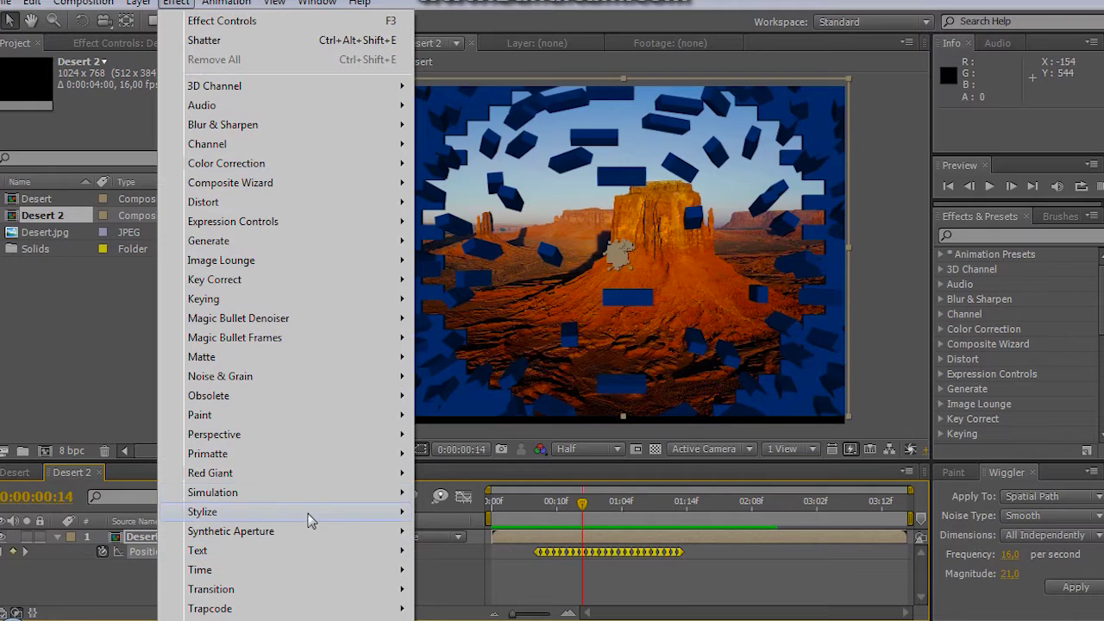
{"action": "mouse_move", "coordinate": [311, 520]}
{"action": "left_click", "coordinate": [457, 393]}
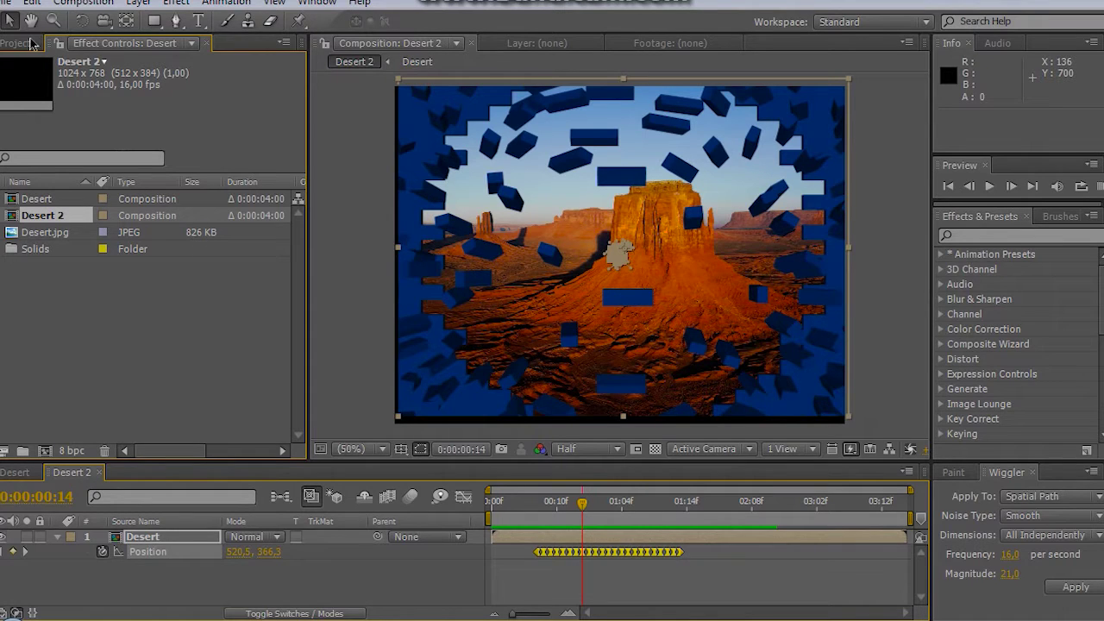
Set the Motion Tile output width and output height to 250 and enable Mirror Edges.
{"action": "left_click", "coordinate": [90, 43]}
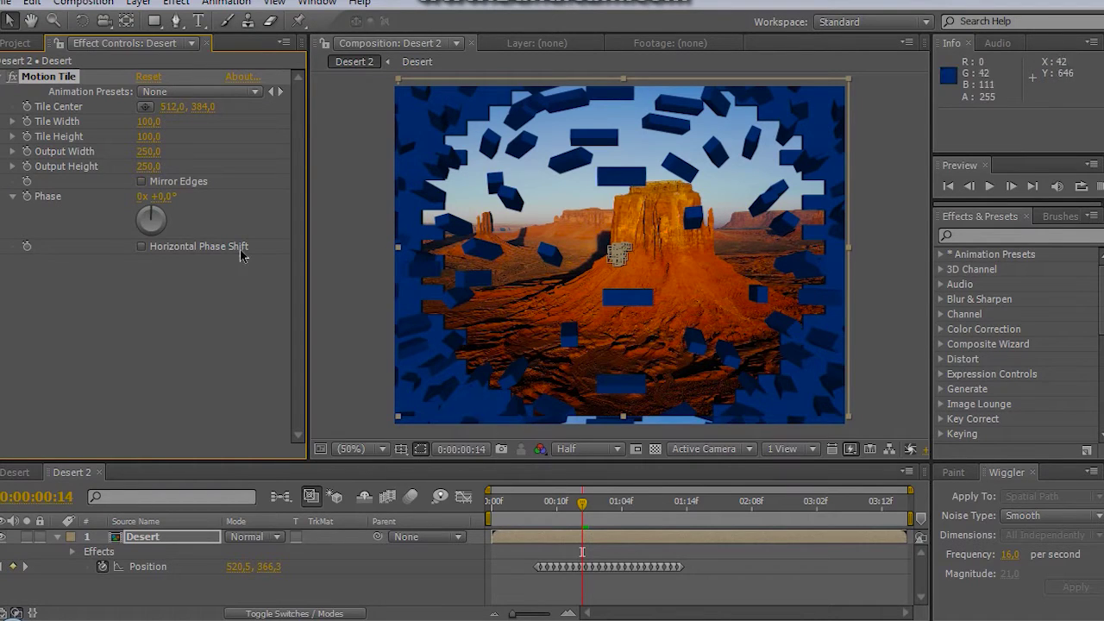
{"action": "left_click", "coordinate": [143, 182]}
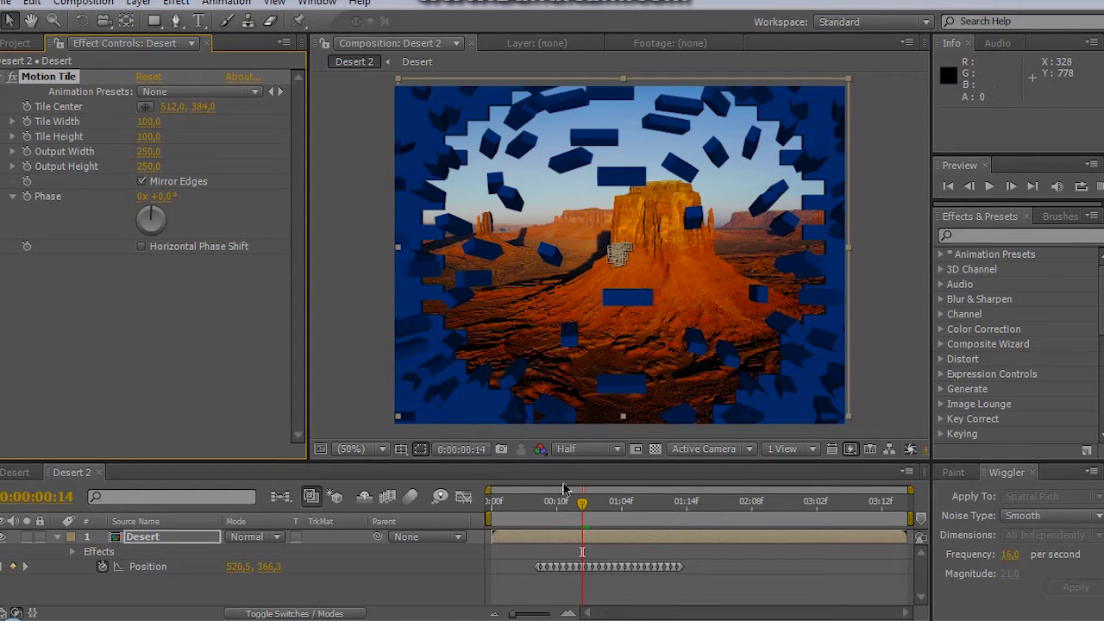
{"action": "left_click_drag", "start_coordinate": [558, 506], "coordinate": [582, 509]}
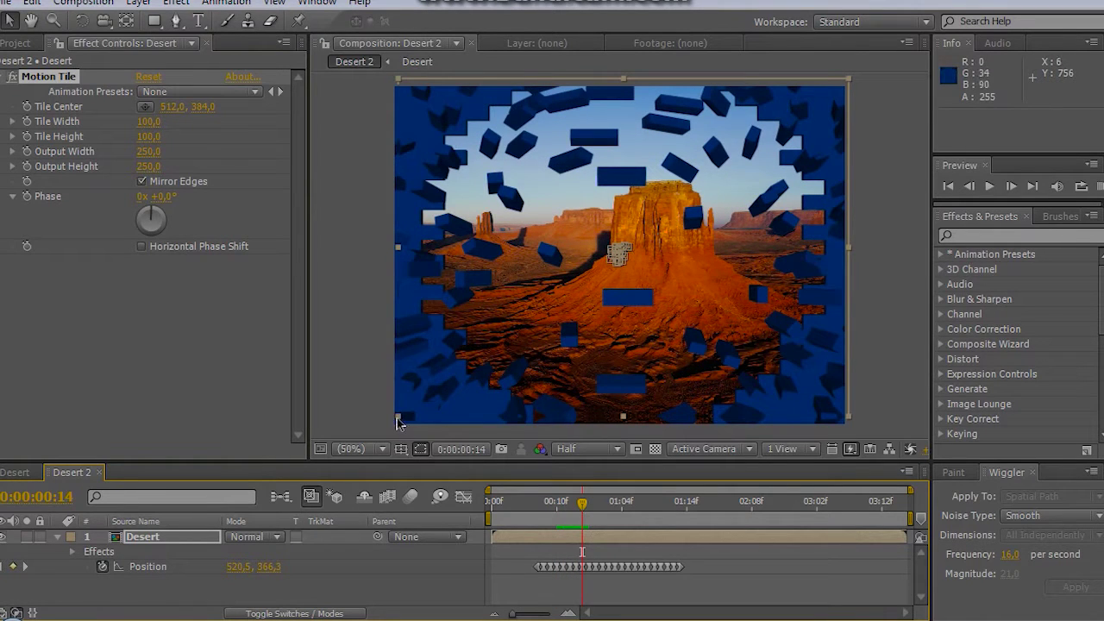
Scale the Desert layer up to about 104% in the viewer and play a RAM preview from the start.
{"action": "left_click_drag", "start_coordinate": [396, 421], "coordinate": [377, 430]}
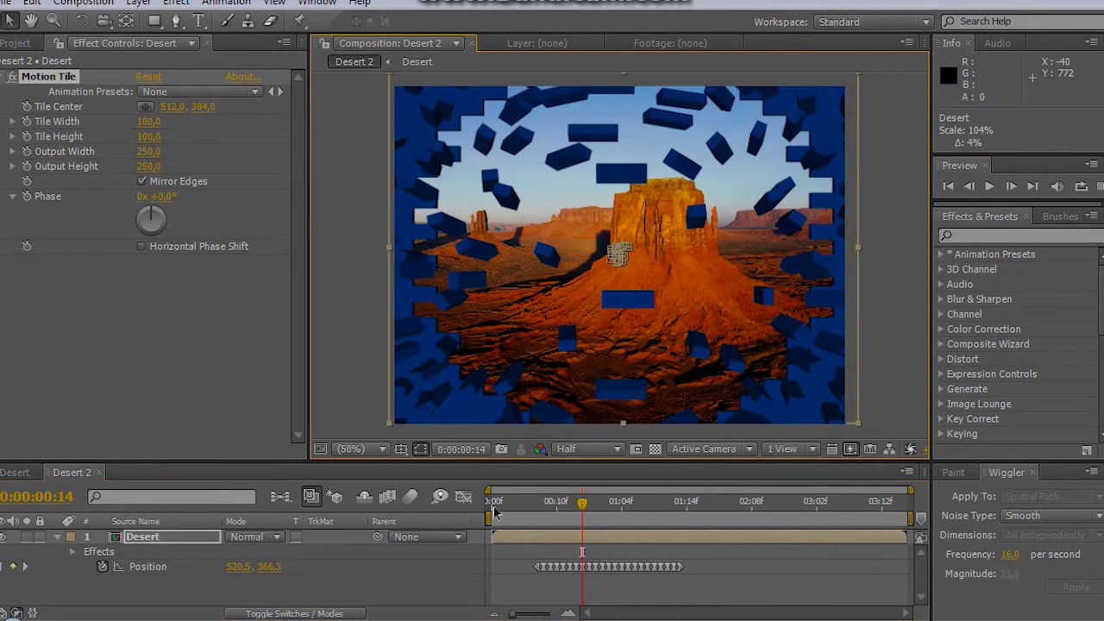
{"action": "key", "text": "Home"}
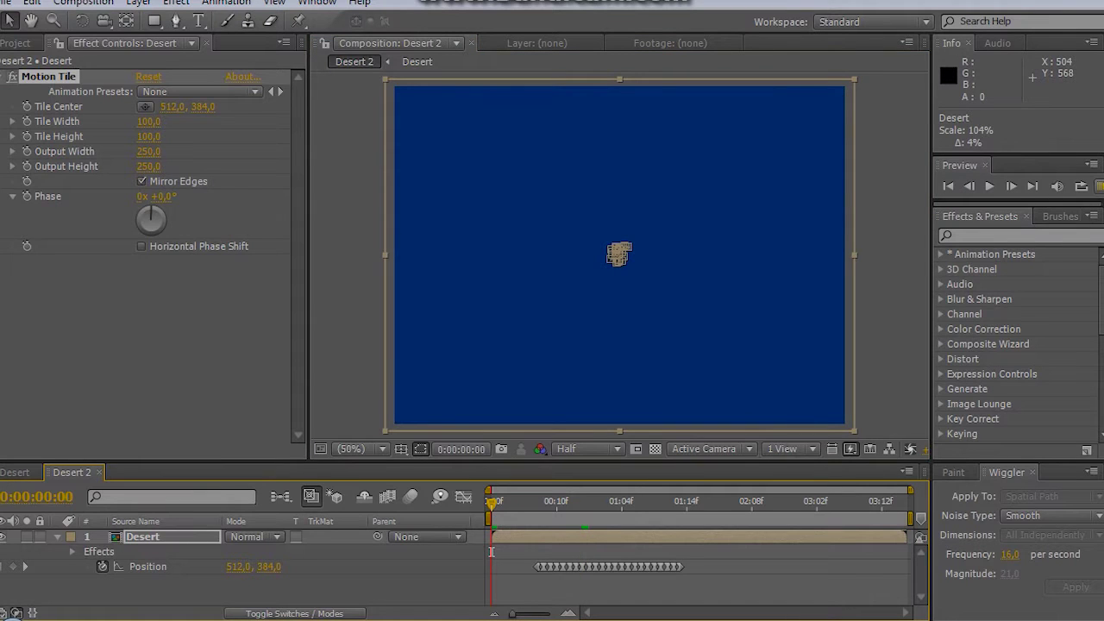
{"action": "key", "text": "KP_0"}
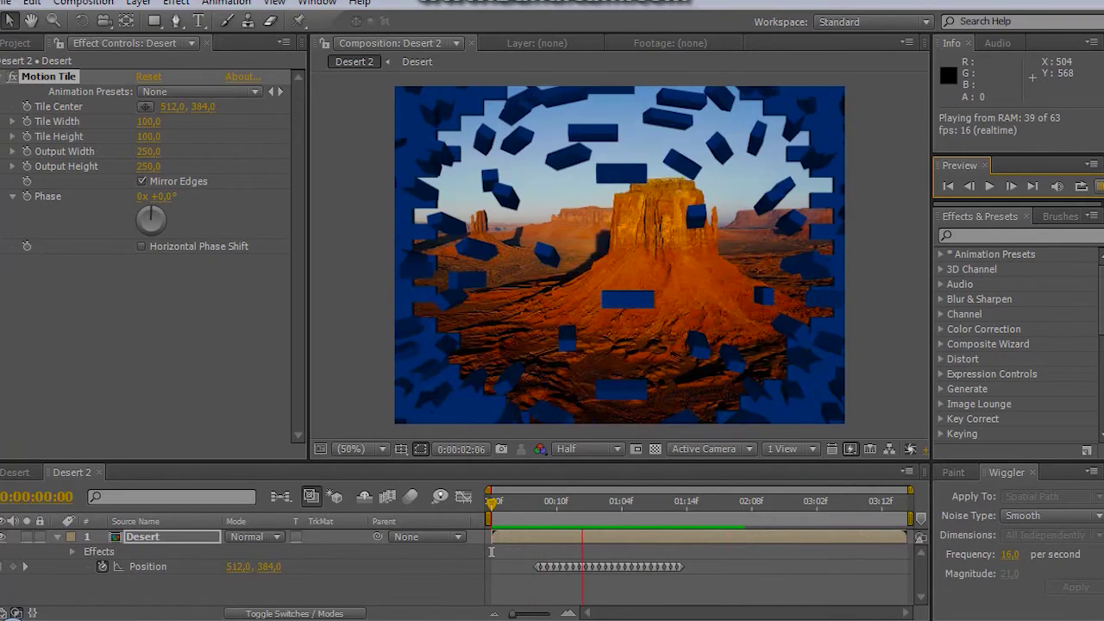
{"action": "key", "text": "space"}
Go to 0:00:00:15 and enable motion blur for the Desert layer and for the whole composition.
{"action": "left_click", "coordinate": [589, 501]}
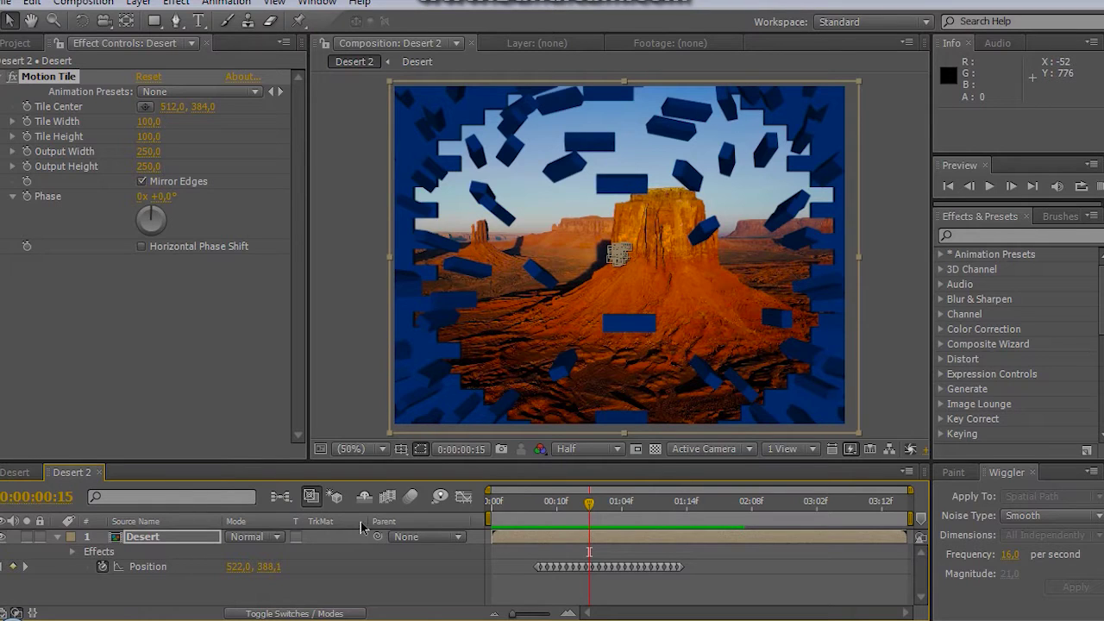
{"action": "left_click", "coordinate": [273, 614]}
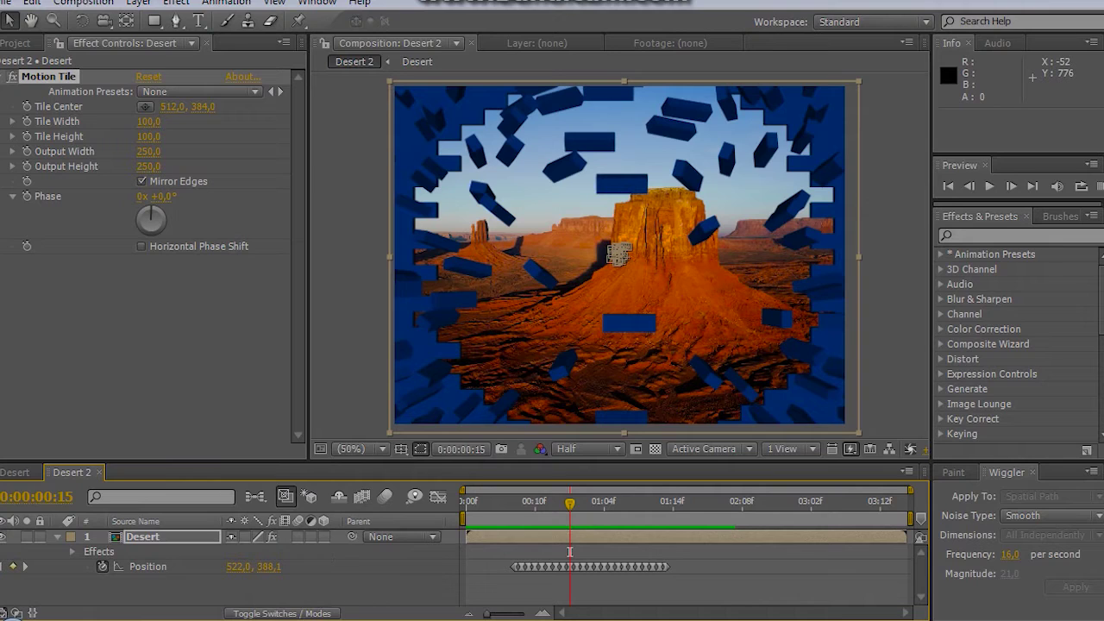
{"action": "left_click", "coordinate": [299, 537]}
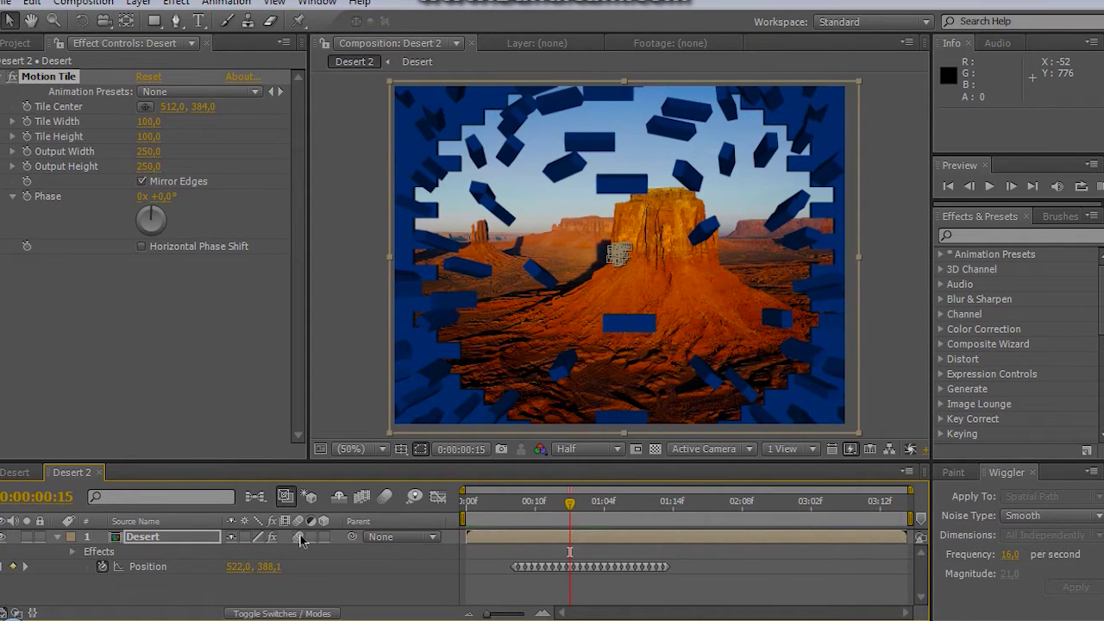
{"action": "left_click", "coordinate": [385, 498]}
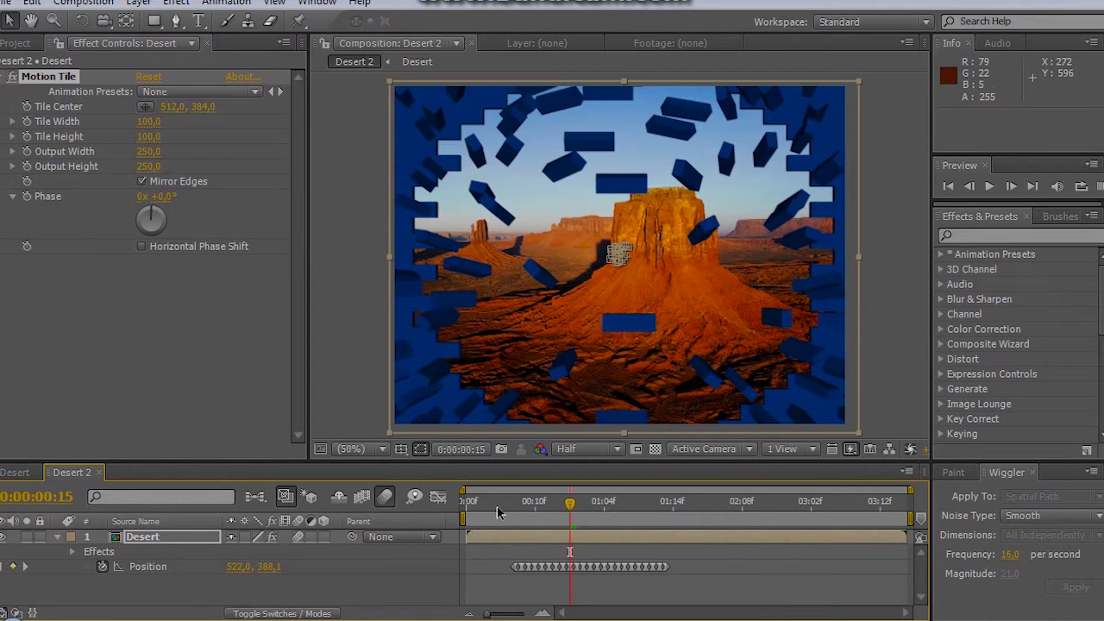
Play a RAM preview of the motion-blurred shake from the start, and scrub through the wiggled keyframes to inspect it.
{"action": "left_click", "coordinate": [463, 514]}
{"action": "left_click", "coordinate": [1101, 186]}
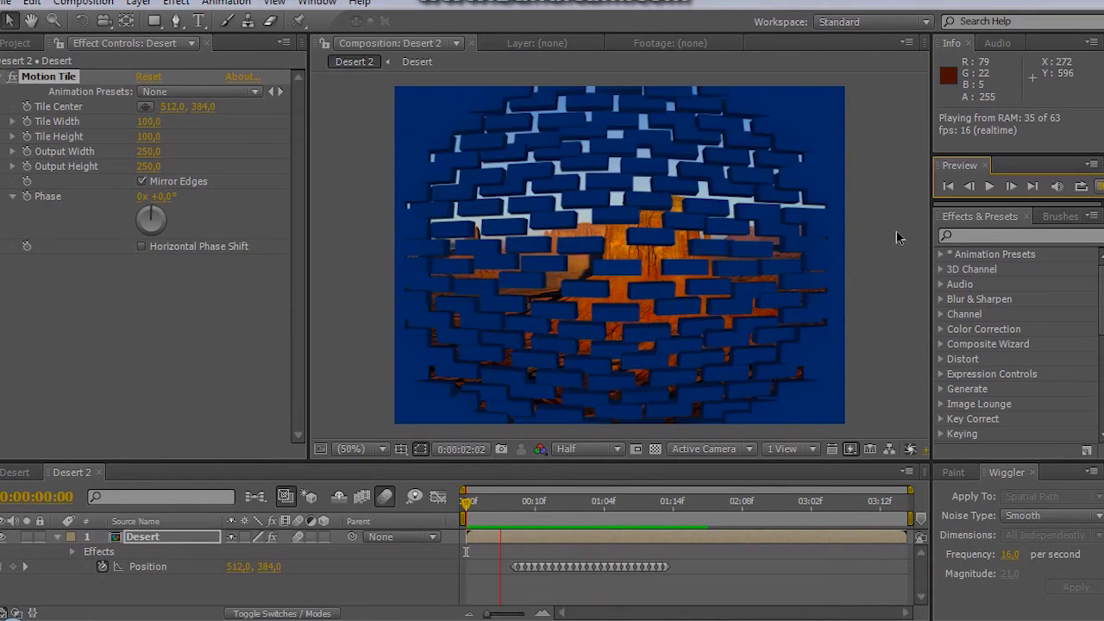
{"action": "left_click", "coordinate": [536, 515]}
{"action": "left_click", "coordinate": [533, 507]}
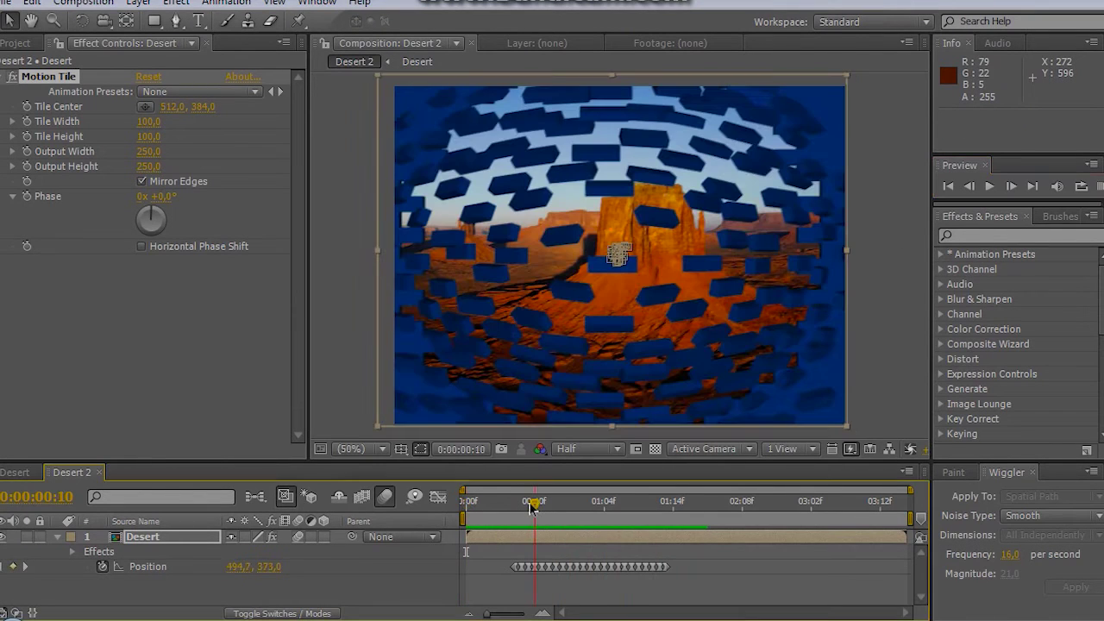
{"action": "left_click_drag", "start_coordinate": [533, 507], "coordinate": [620, 509]}
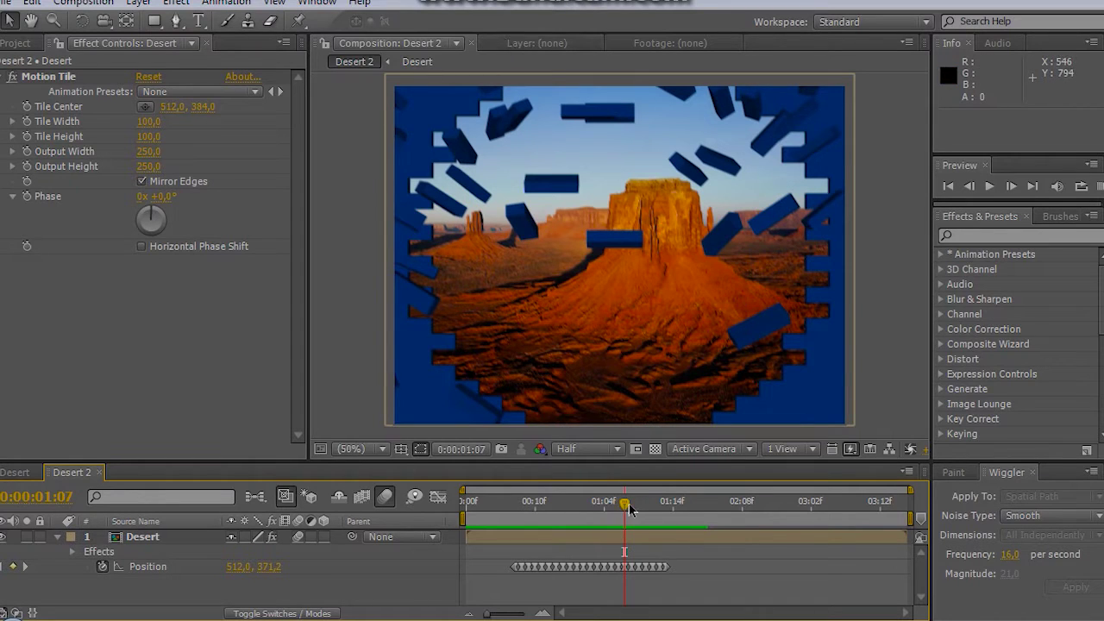
{"action": "left_click_drag", "start_coordinate": [630, 509], "coordinate": [429, 519]}
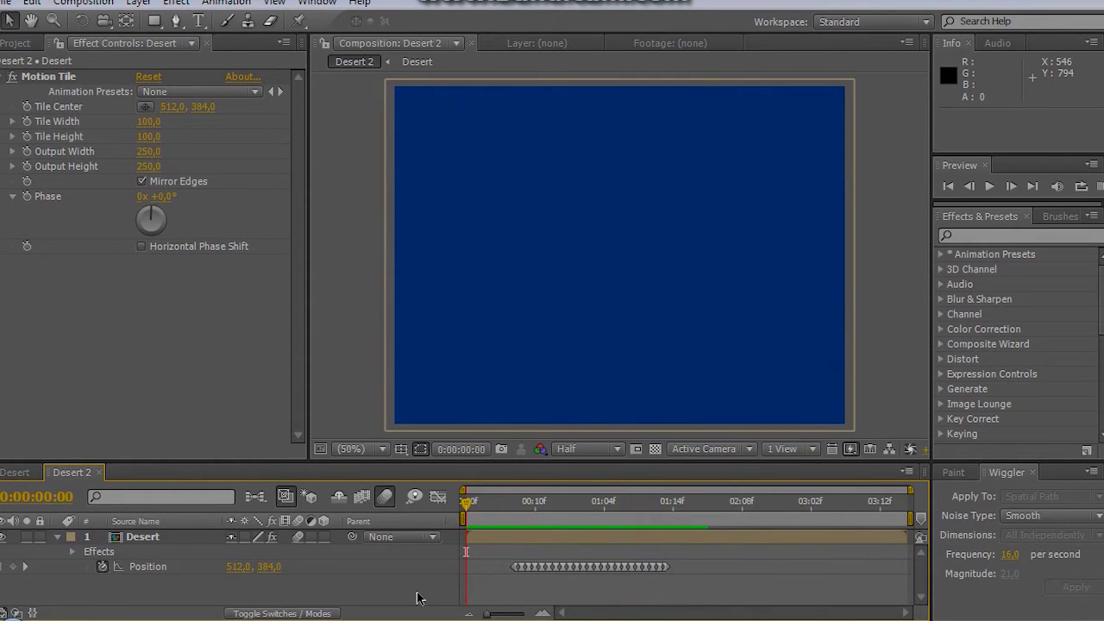
{"action": "left_click_drag", "start_coordinate": [520, 526], "coordinate": [570, 515]}
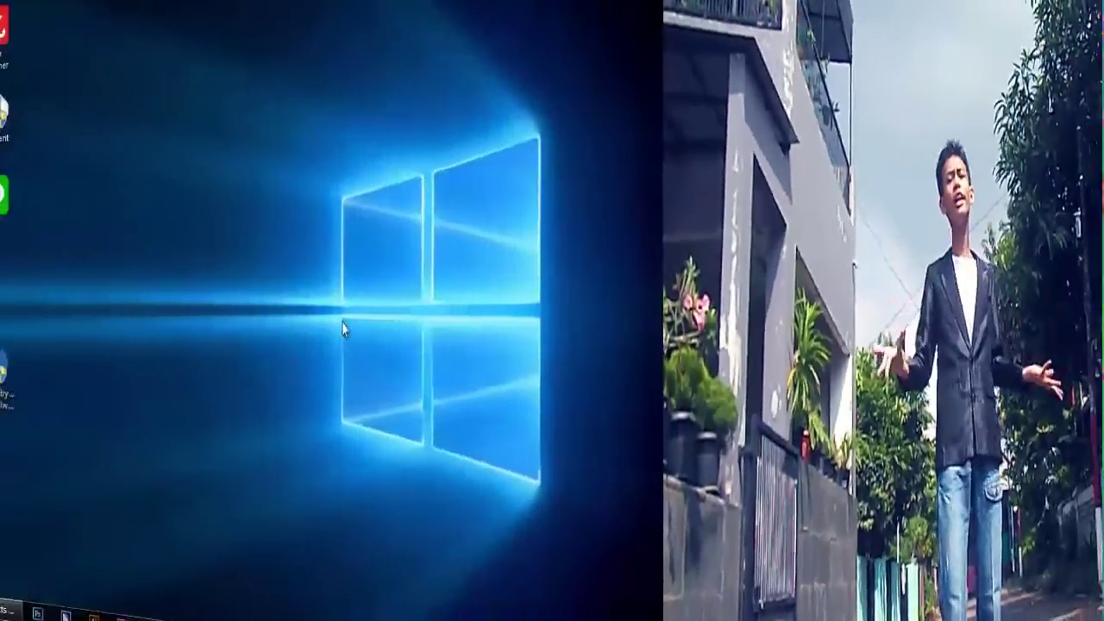
Switch to After Effects CC 2015 and preview the explosion in the wp9d3a754f 2 composition from its first frame.
{"action": "left_click", "coordinate": [185, 608]}
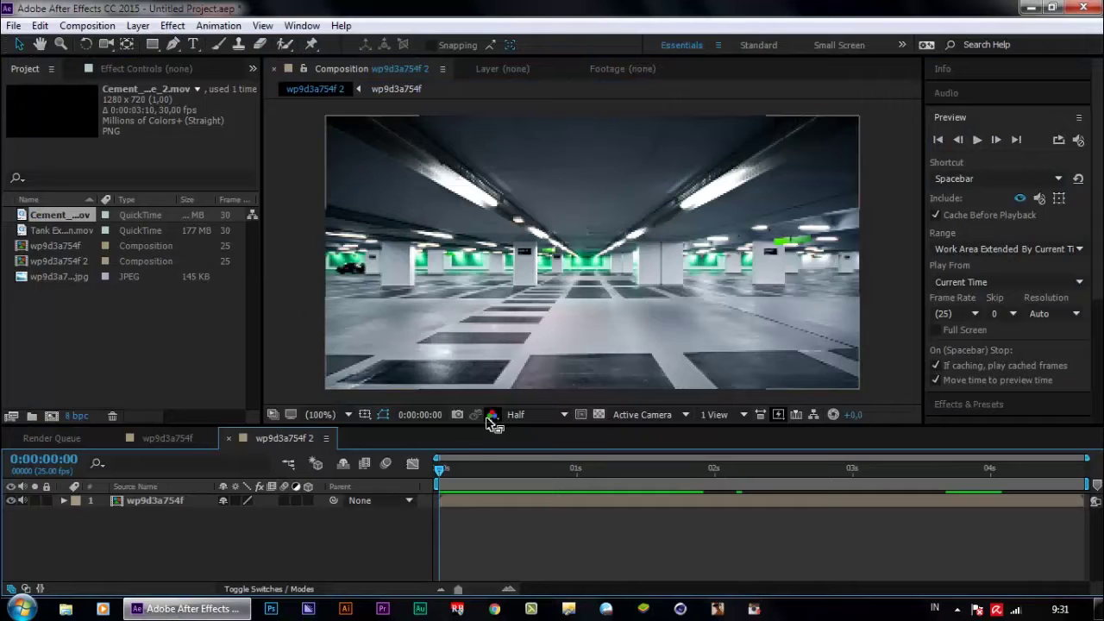
{"action": "left_click_drag", "start_coordinate": [445, 470], "coordinate": [359, 493]}
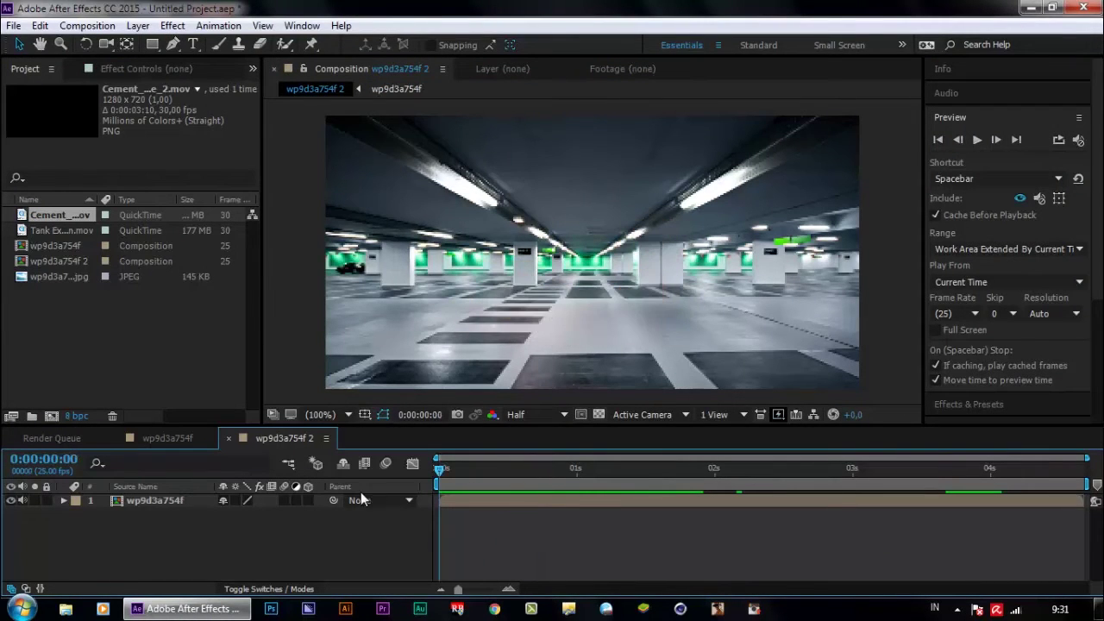
{"action": "left_click", "coordinate": [977, 140]}
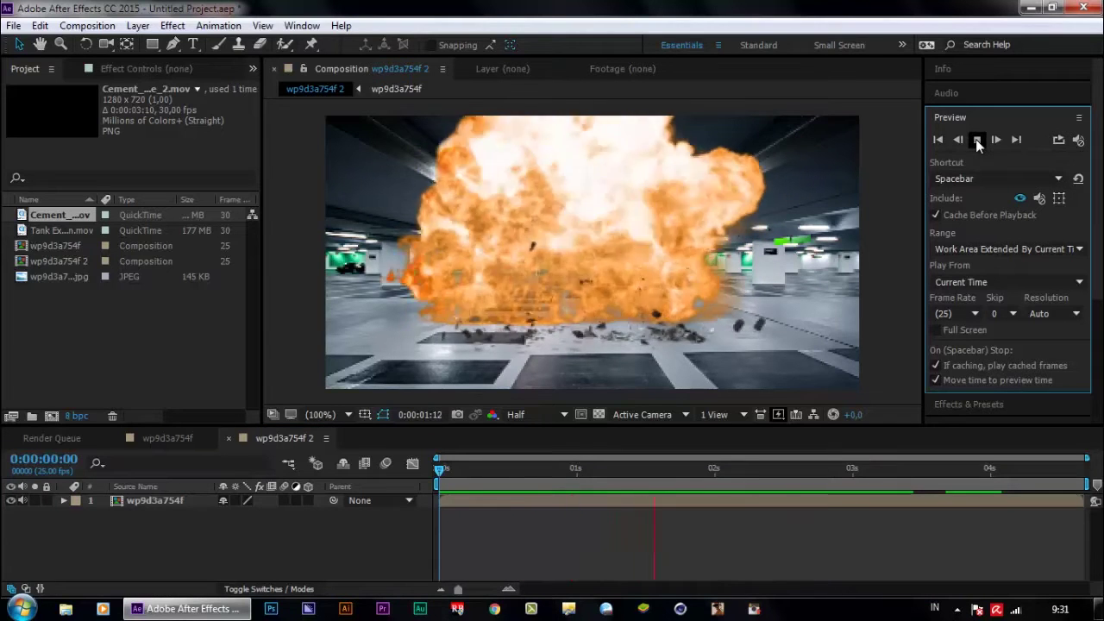
{"action": "left_click_drag", "start_coordinate": [443, 472], "coordinate": [798, 467]}
{"action": "left_click_drag", "start_coordinate": [478, 484], "coordinate": [396, 500]}
Select the wp9d3a754f layer, return to 0:00:00:00 and reveal its Position property.
{"action": "left_click", "coordinate": [487, 500]}
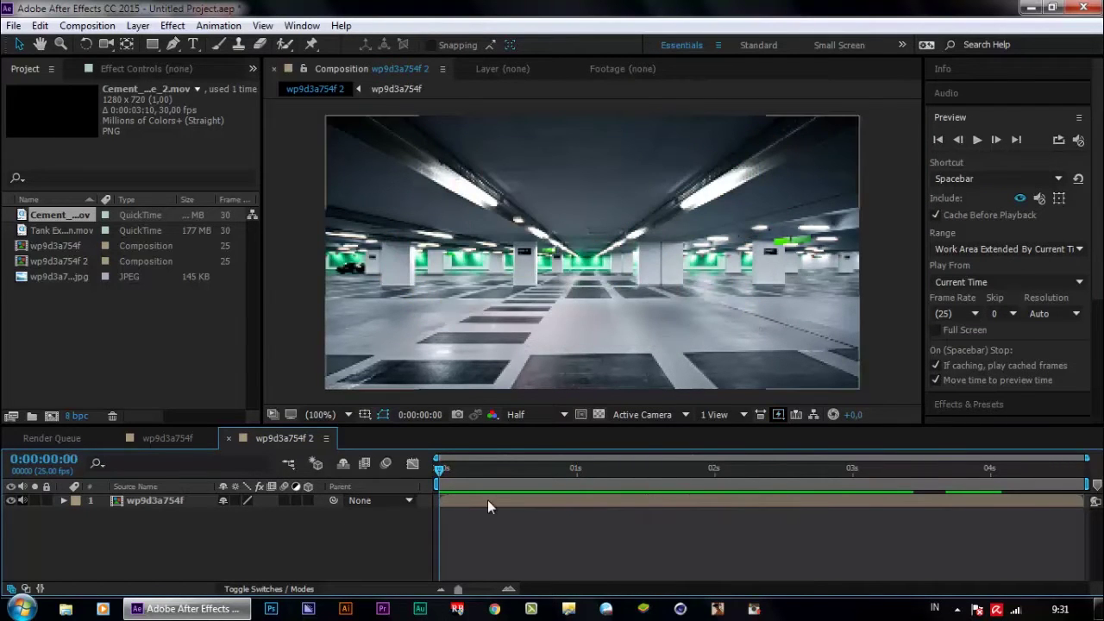
{"action": "left_click", "coordinate": [507, 518]}
{"action": "left_click", "coordinate": [493, 501]}
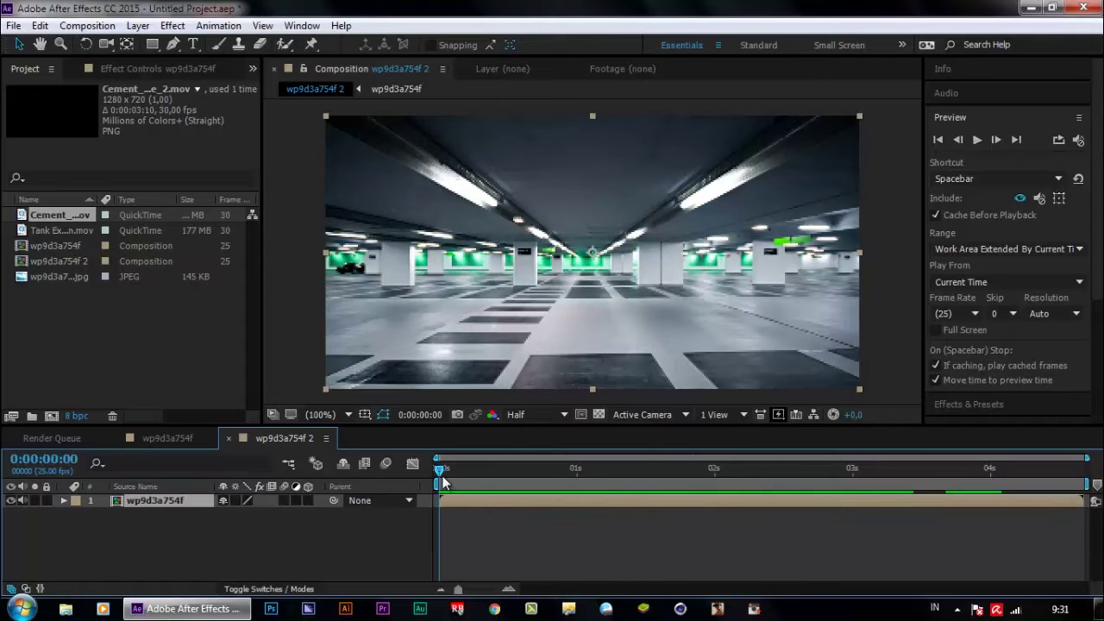
{"action": "mouse_move", "coordinate": [469, 471]}
{"action": "left_mouse_down"}
{"action": "mouse_move", "coordinate": [604, 468]}
{"action": "mouse_move", "coordinate": [456, 472]}
{"action": "left_mouse_up"}
{"action": "left_click_drag", "start_coordinate": [544, 475], "coordinate": [463, 582]}
{"action": "key", "text": "p"}
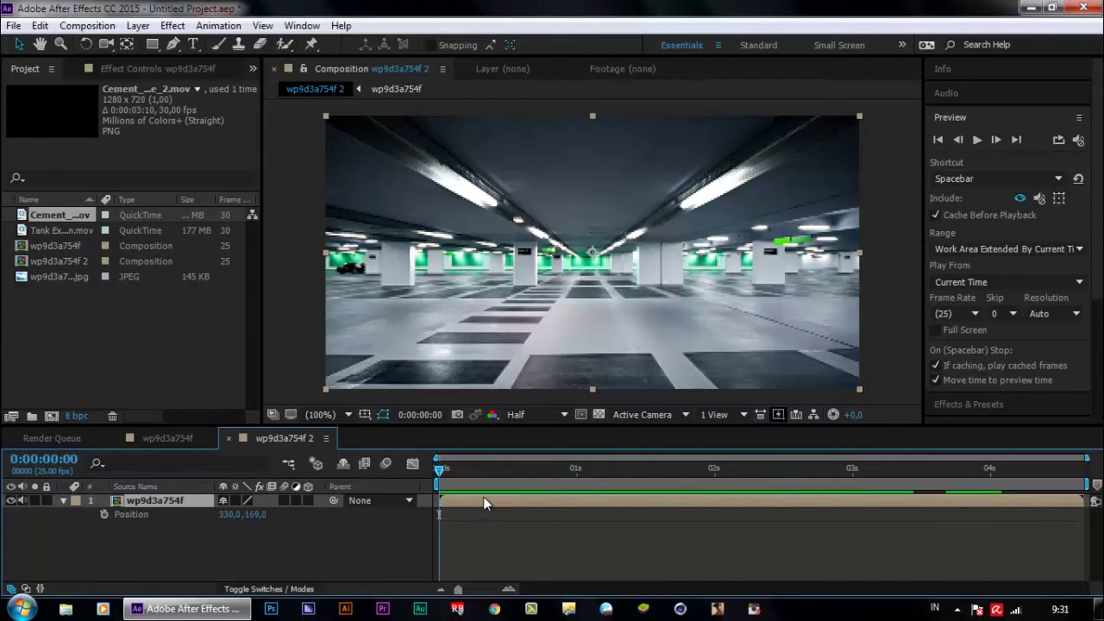
{"action": "key", "text": "p"}
{"action": "key", "text": "p"}
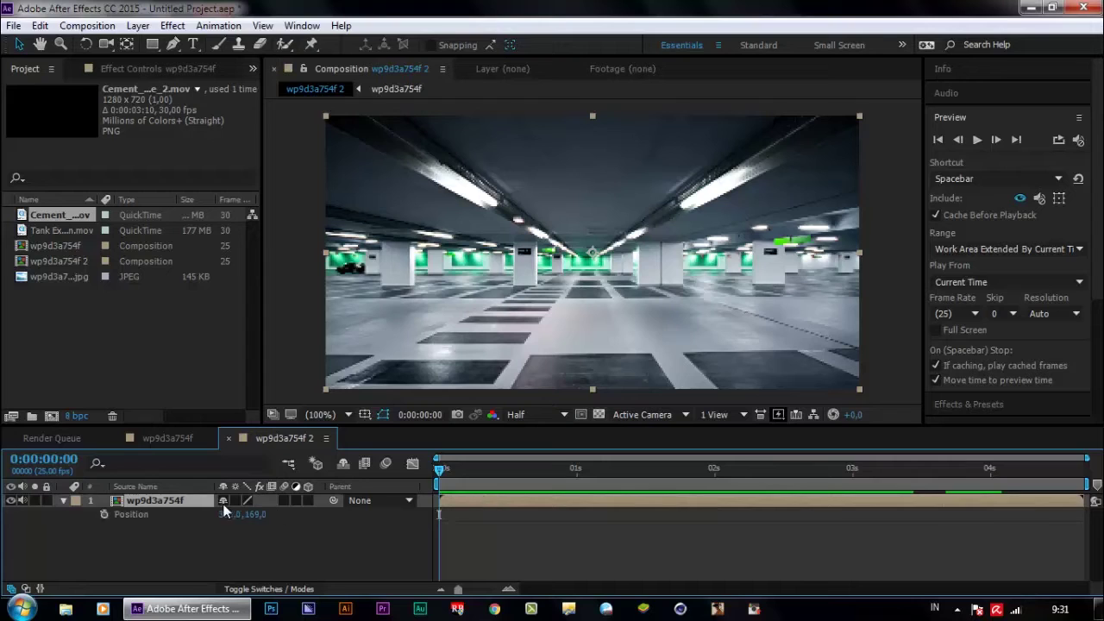
Add an expression to the wp9d3a754f layer's Position property and replace its default text with wiggle(10).
{"action": "left_click", "coordinate": [105, 515], "text": "alt"}
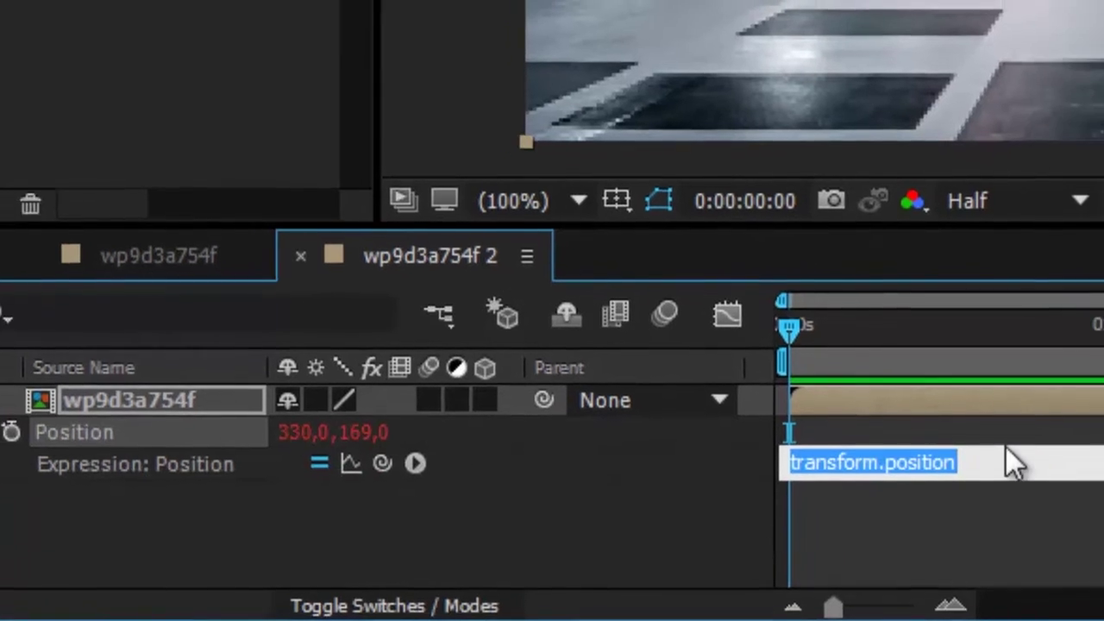
{"action": "left_click_drag", "start_coordinate": [1088, 450], "coordinate": [839, 472]}
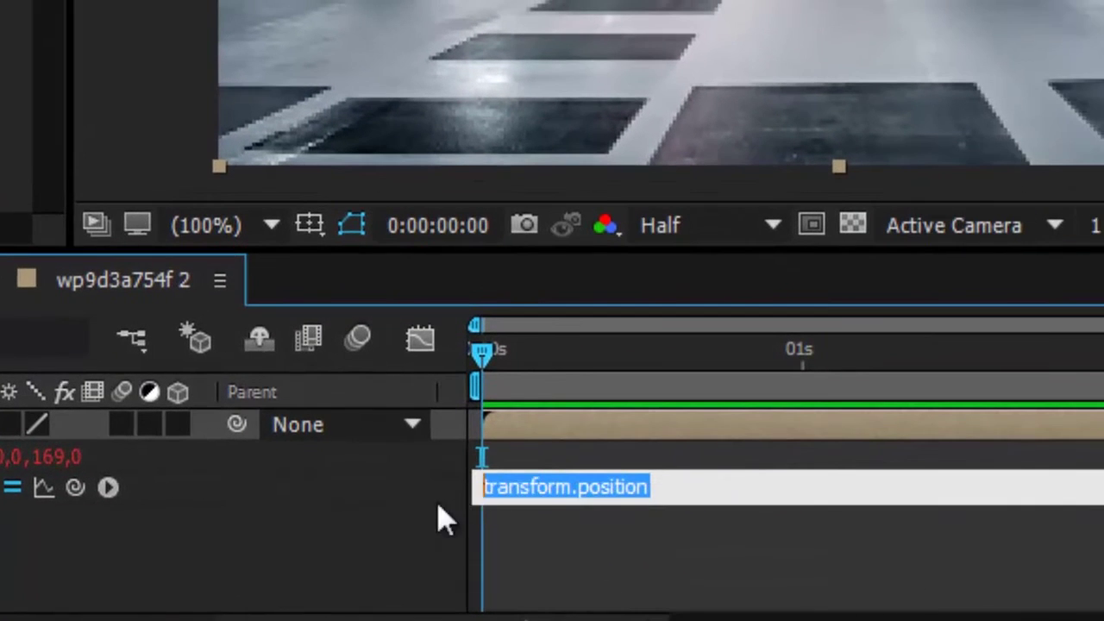
{"action": "left_click", "coordinate": [661, 488]}
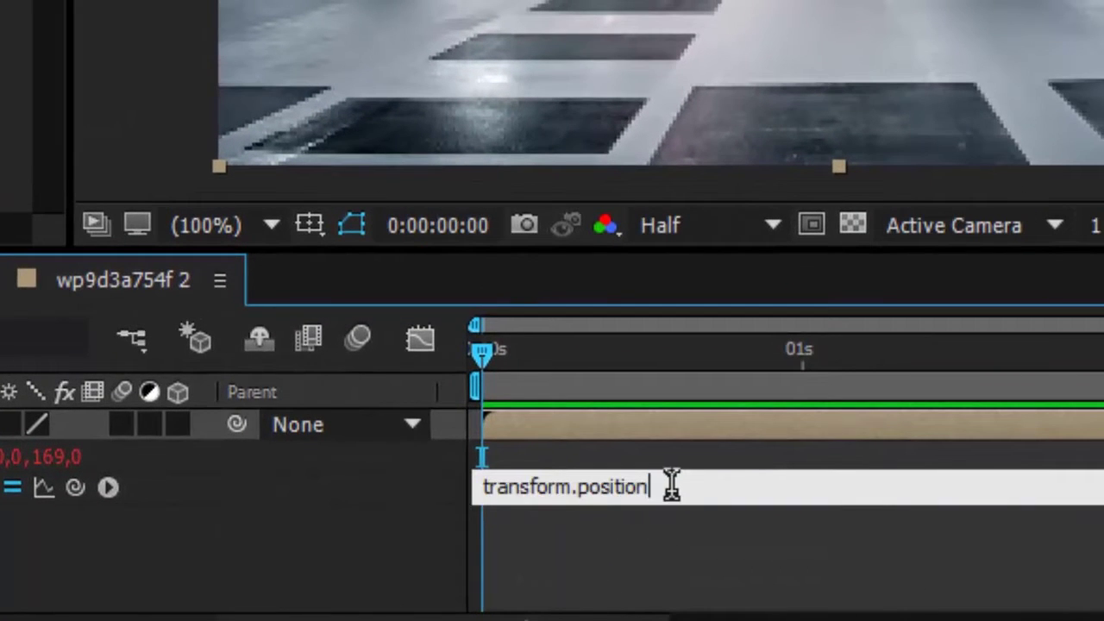
{"action": "left_click_drag", "start_coordinate": [670, 486], "coordinate": [423, 487]}
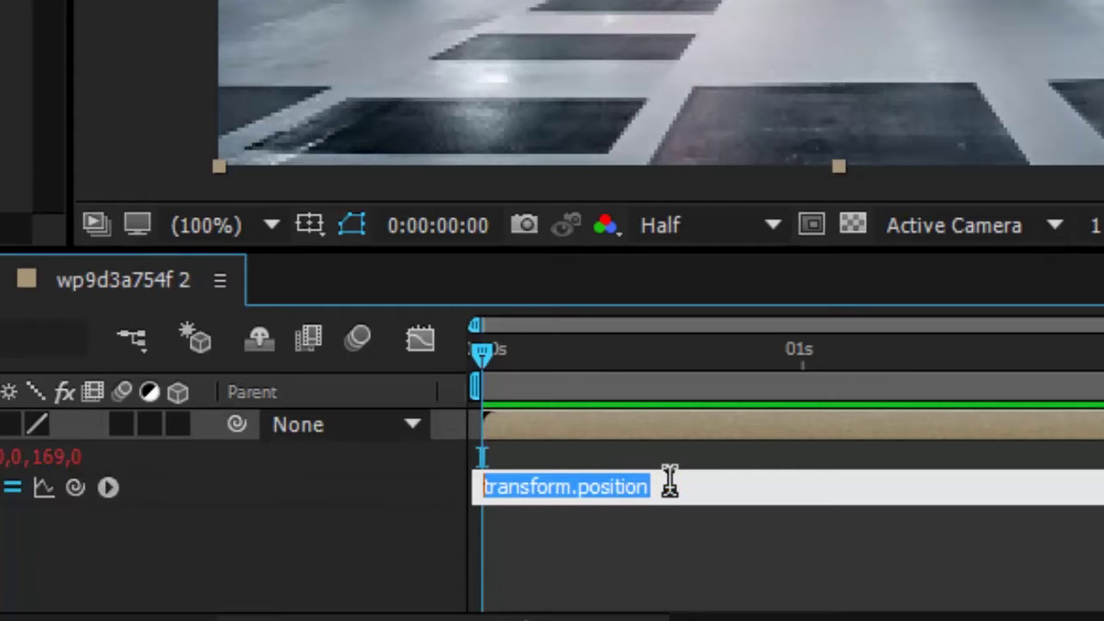
{"action": "left_click_drag", "start_coordinate": [717, 487], "coordinate": [427, 490]}
{"action": "left_click_drag", "start_coordinate": [670, 483], "coordinate": [313, 527]}
{"action": "left_click_drag", "start_coordinate": [703, 491], "coordinate": [324, 505]}
{"action": "left_click_drag", "start_coordinate": [677, 484], "coordinate": [320, 509]}
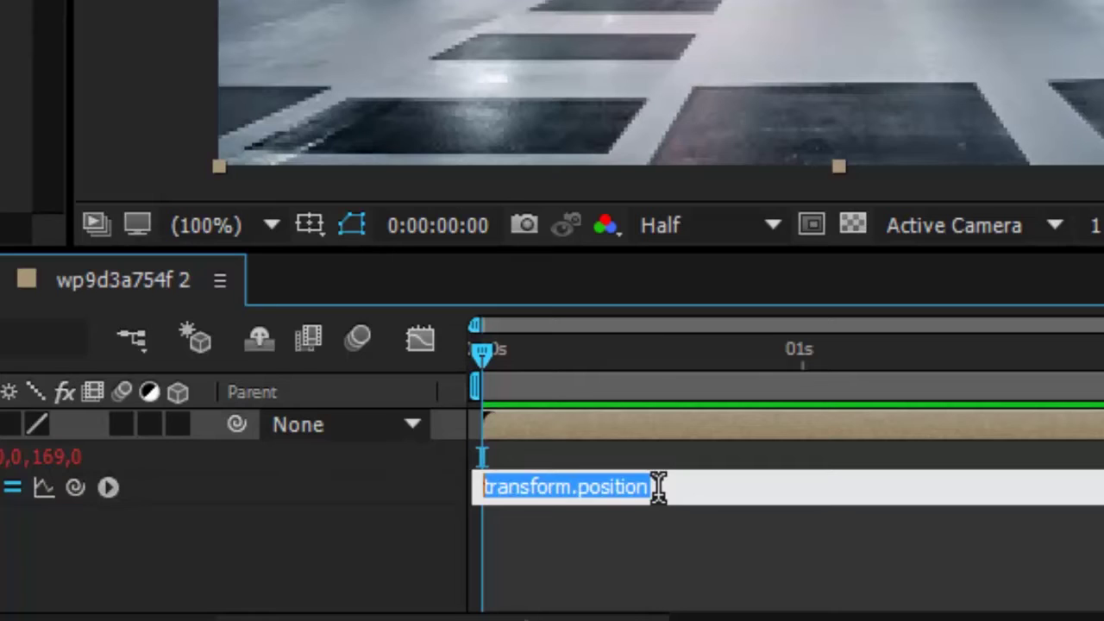
{"action": "type", "text": "wiggl"}
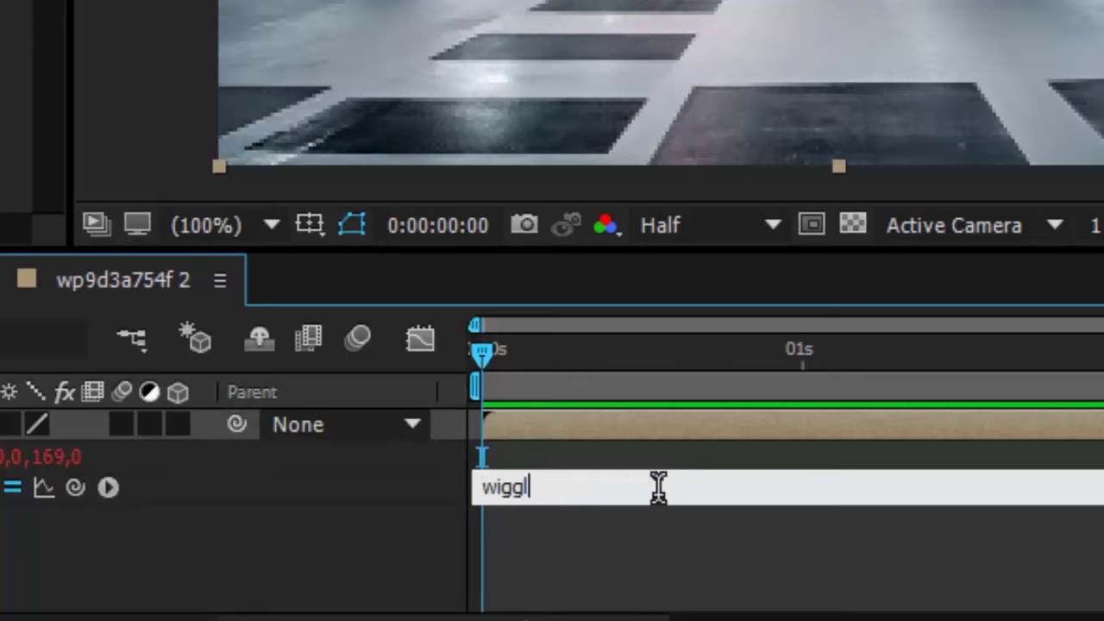
{"action": "type", "text": "e("}
{"action": "type", "text": "10"}
{"action": "left_click", "coordinate": [642, 569]}
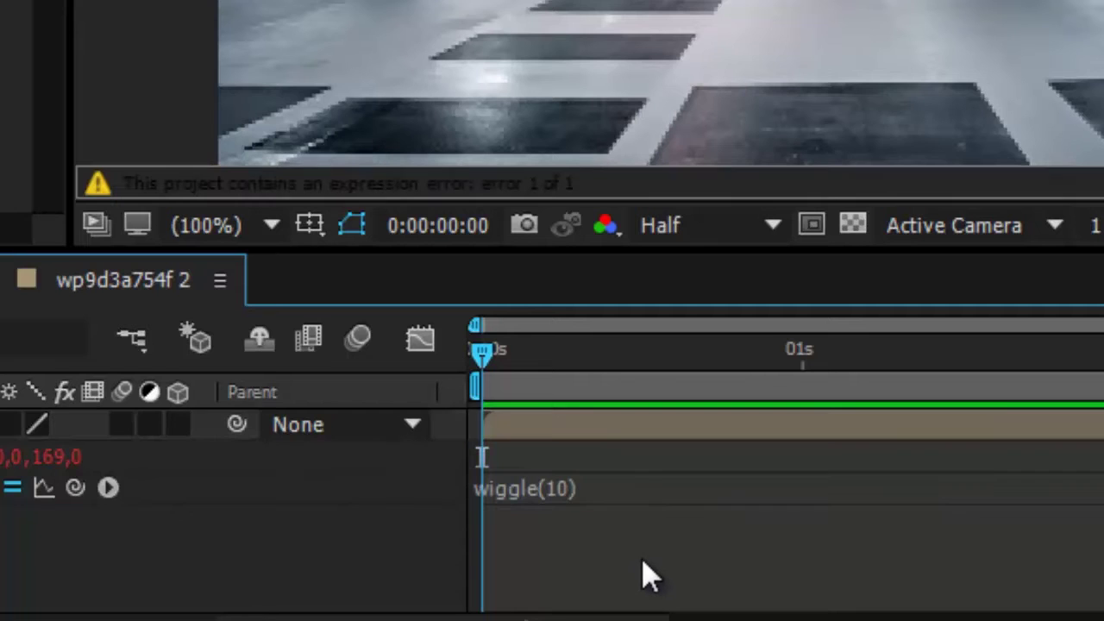
Add an amplitude of 23 to the Position expression so that it reads wiggle(10,23).
{"action": "left_click", "coordinate": [578, 490]}
{"action": "left_click", "coordinate": [573, 487]}
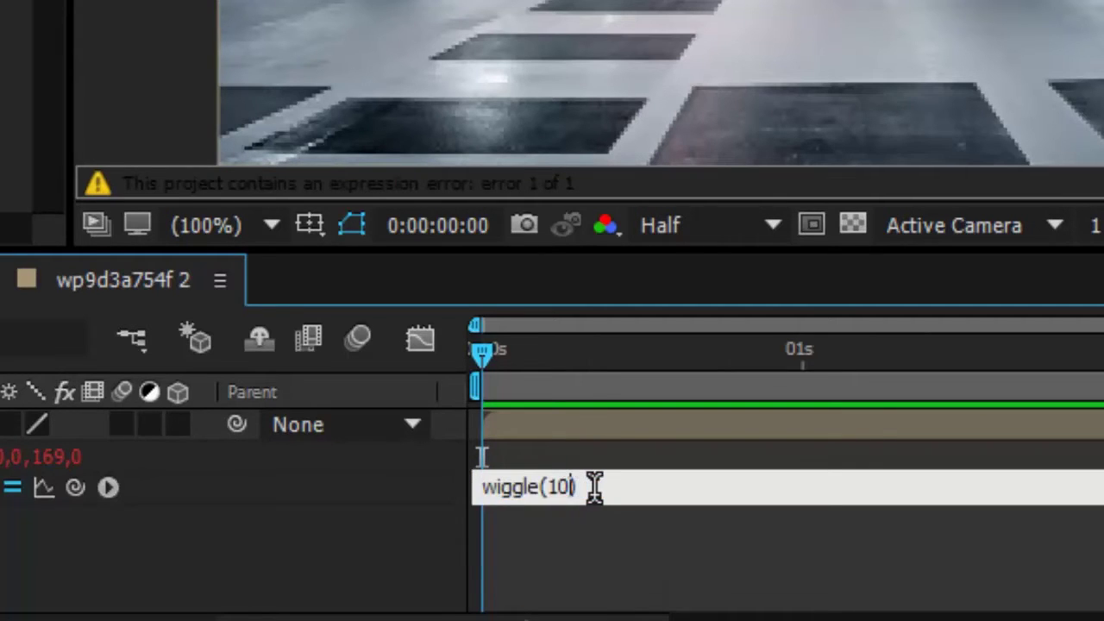
{"action": "type", "text": ","}
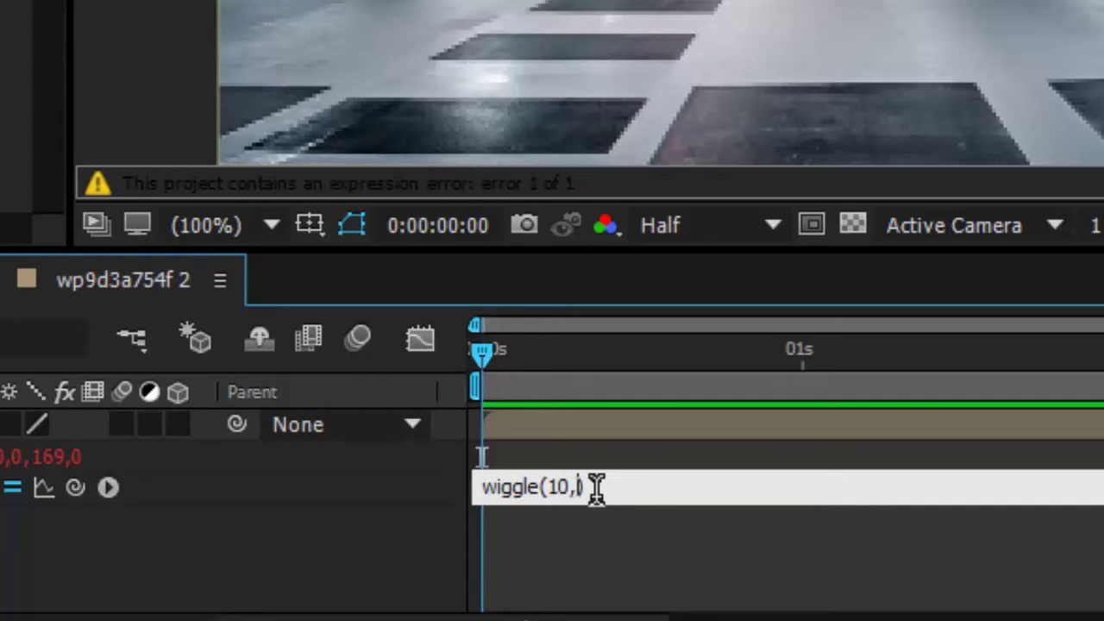
{"action": "type", "text": "23"}
{"action": "left_click", "coordinate": [621, 560]}
Preview the explosion with the expression-driven shake from the first frame, then move to 0:00:00:11.
{"action": "left_click_drag", "start_coordinate": [484, 349], "coordinate": [374, 385]}
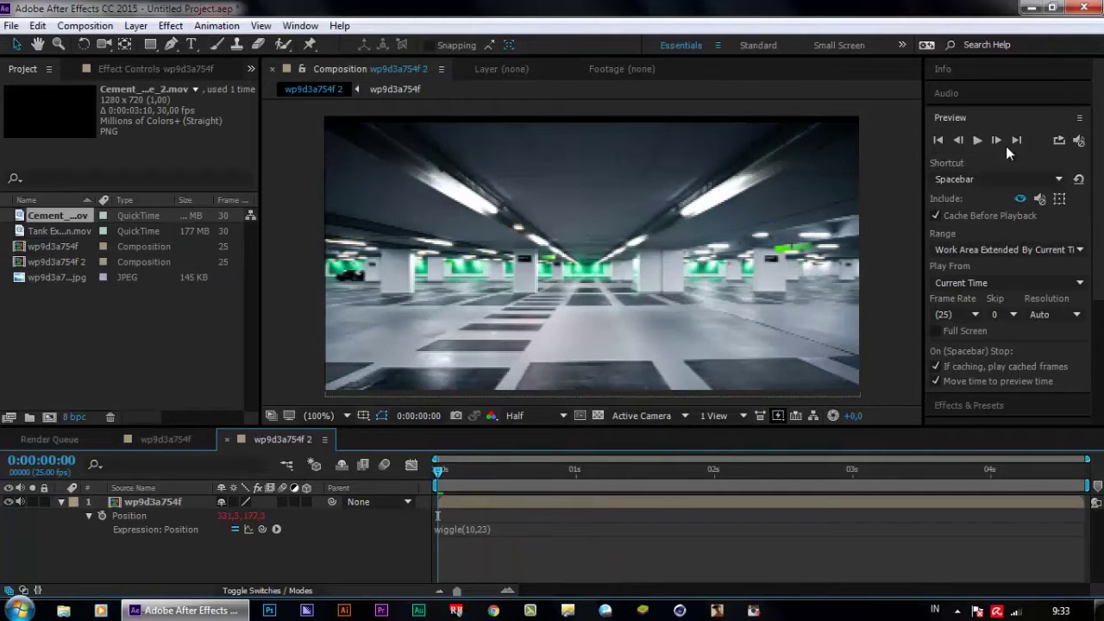
{"action": "left_click", "coordinate": [977, 140]}
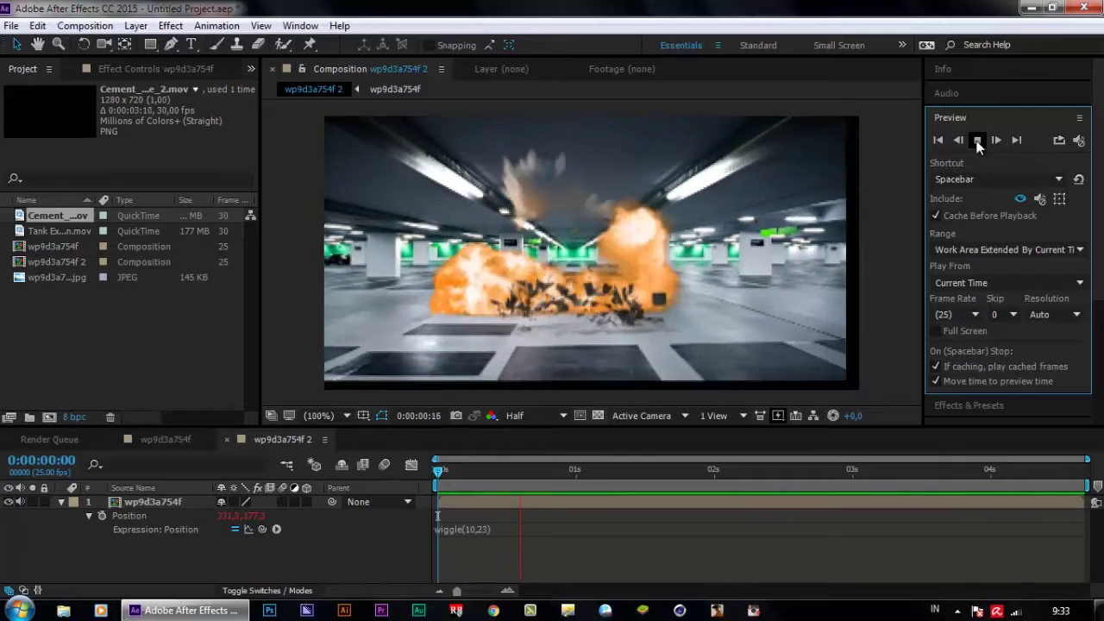
{"action": "left_click", "coordinate": [977, 140]}
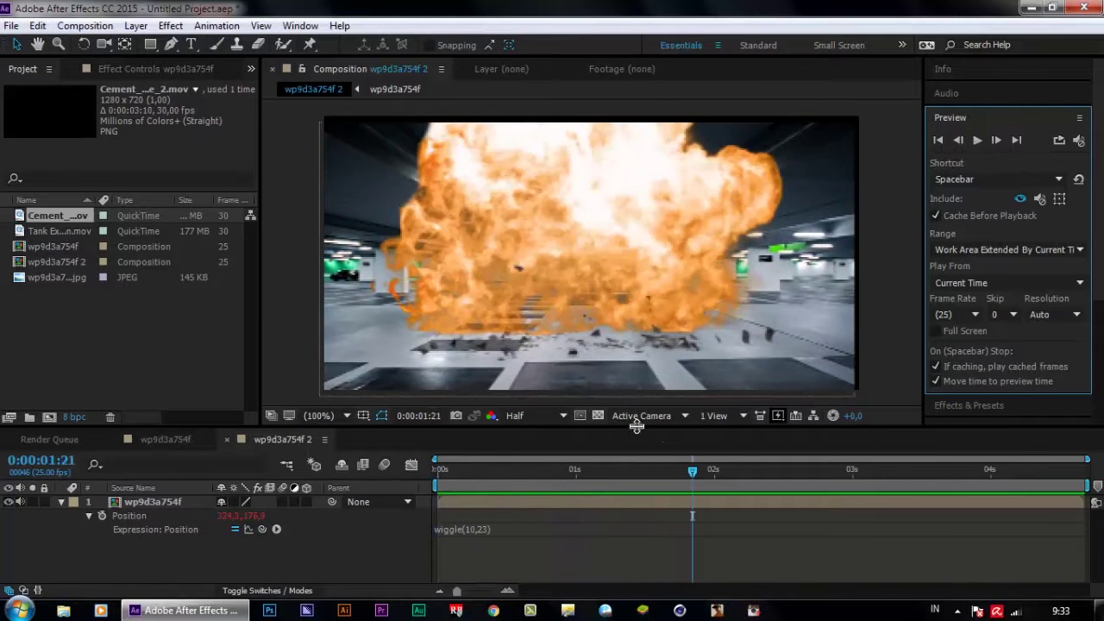
{"action": "left_click", "coordinate": [494, 466]}
{"action": "left_click_drag", "start_coordinate": [494, 466], "coordinate": [500, 488]}
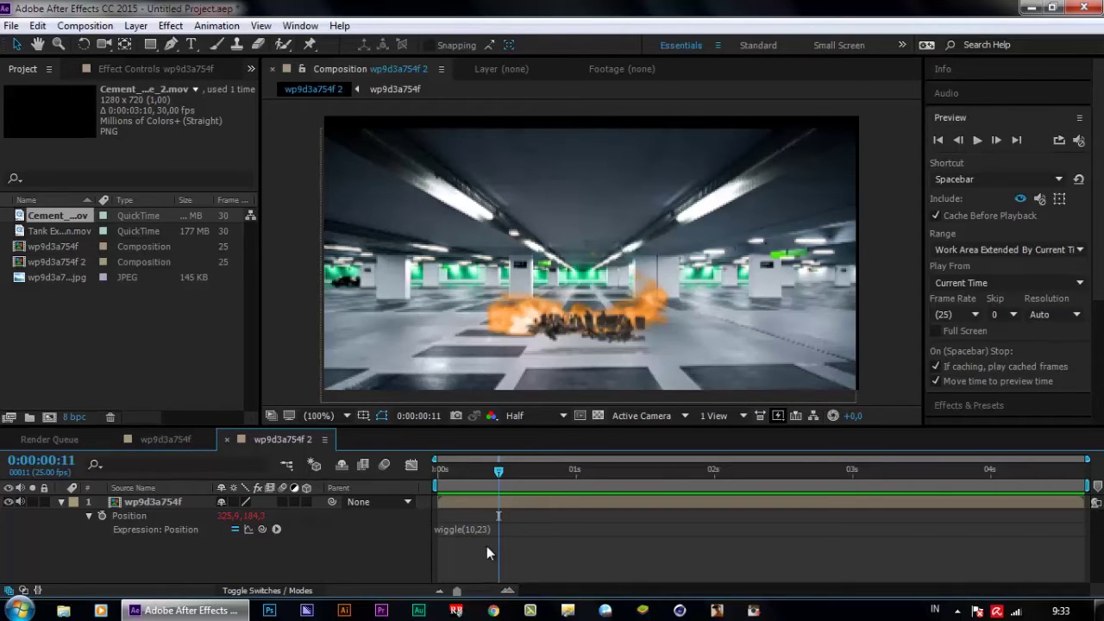
Delete the bracketed arguments from the layer's Position expression, leaving only wiggle.
{"action": "left_click", "coordinate": [481, 505]}
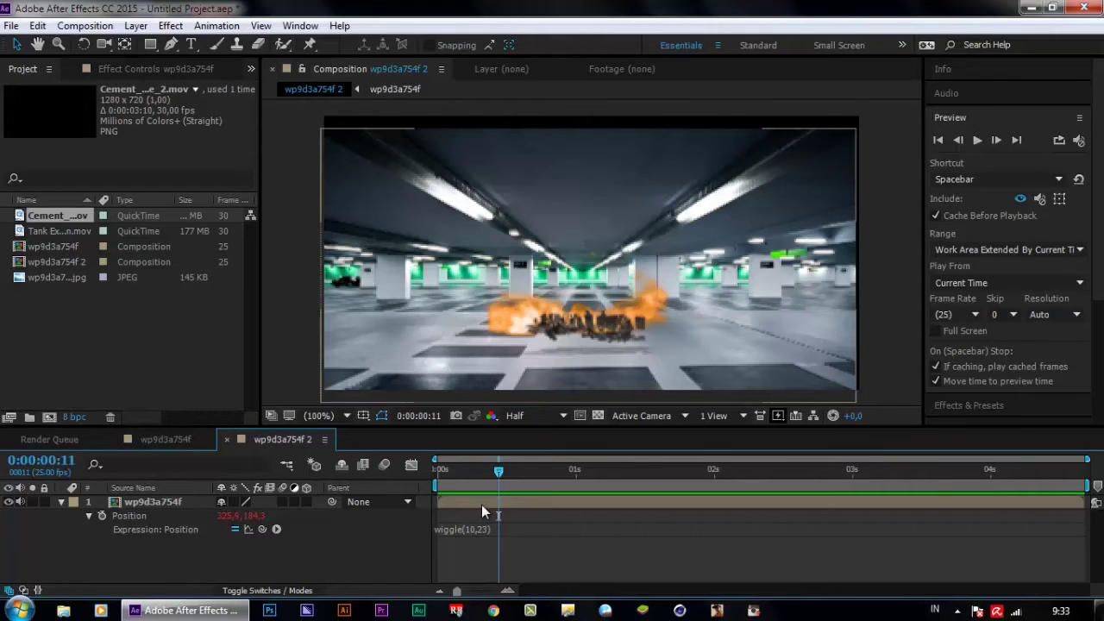
{"action": "left_click", "coordinate": [476, 544]}
{"action": "left_click", "coordinate": [476, 506]}
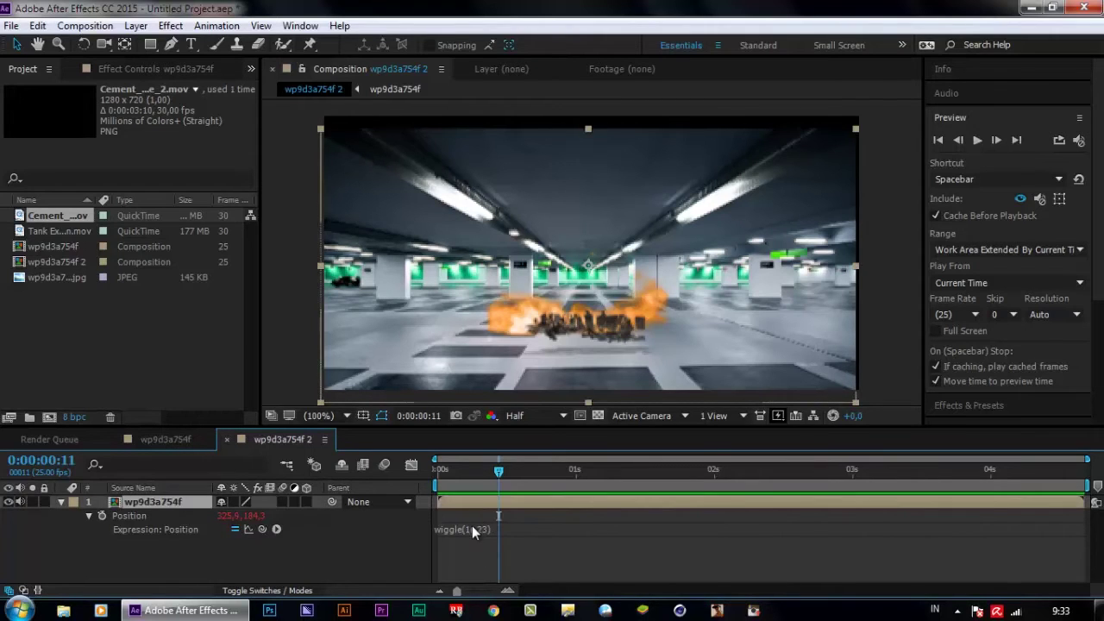
{"action": "left_click", "coordinate": [472, 528]}
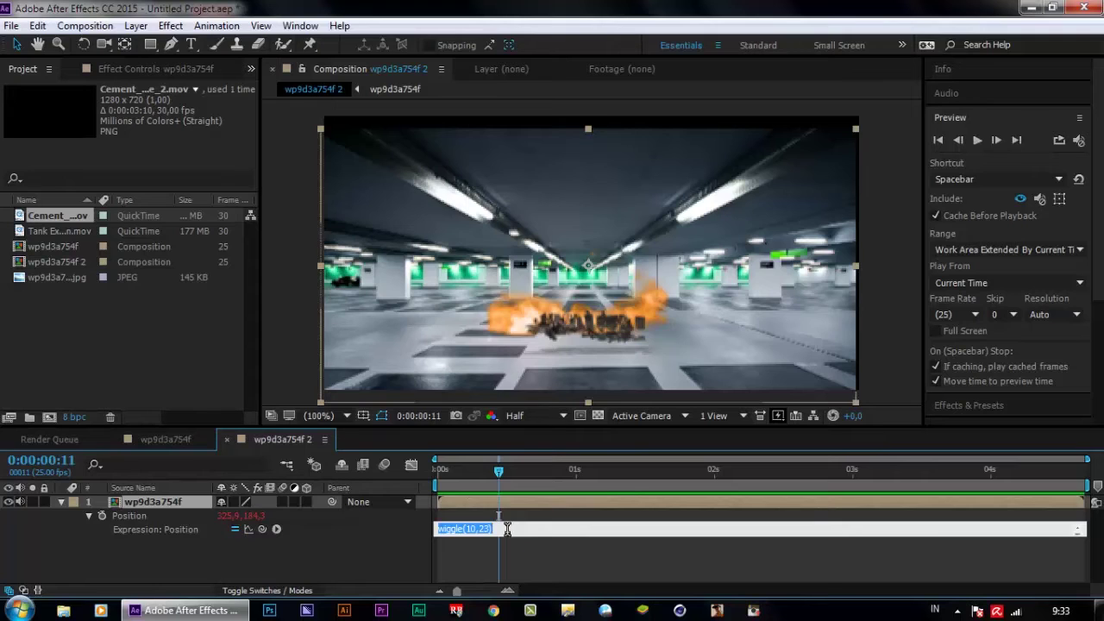
{"action": "left_click_drag", "start_coordinate": [508, 528], "coordinate": [473, 526]}
{"action": "key", "text": "BackSpace"}
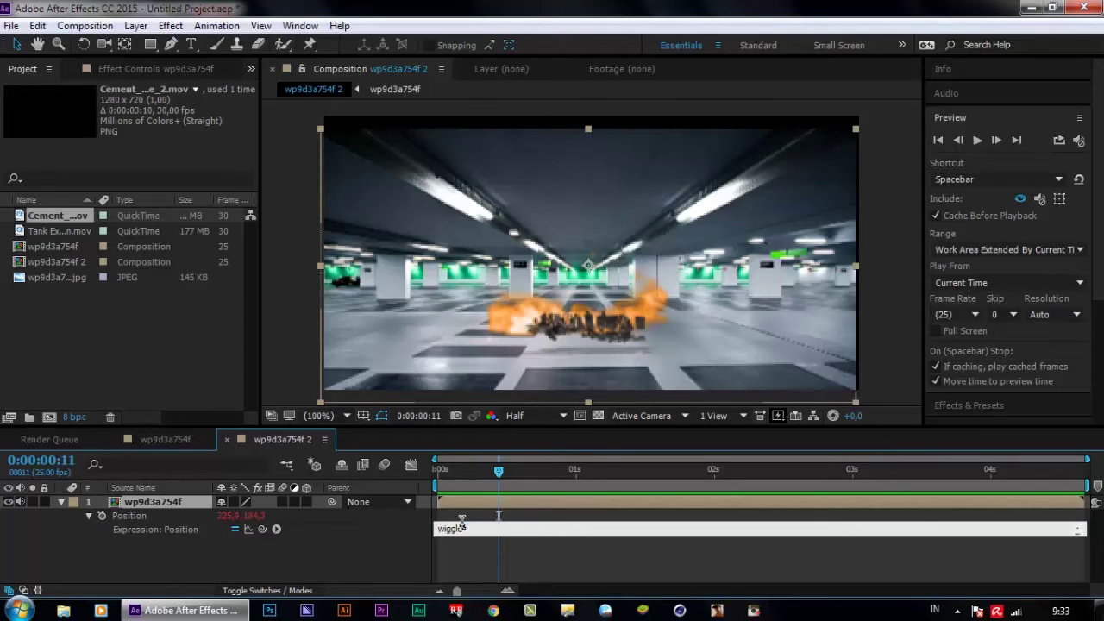
{"action": "left_click", "coordinate": [477, 334]}
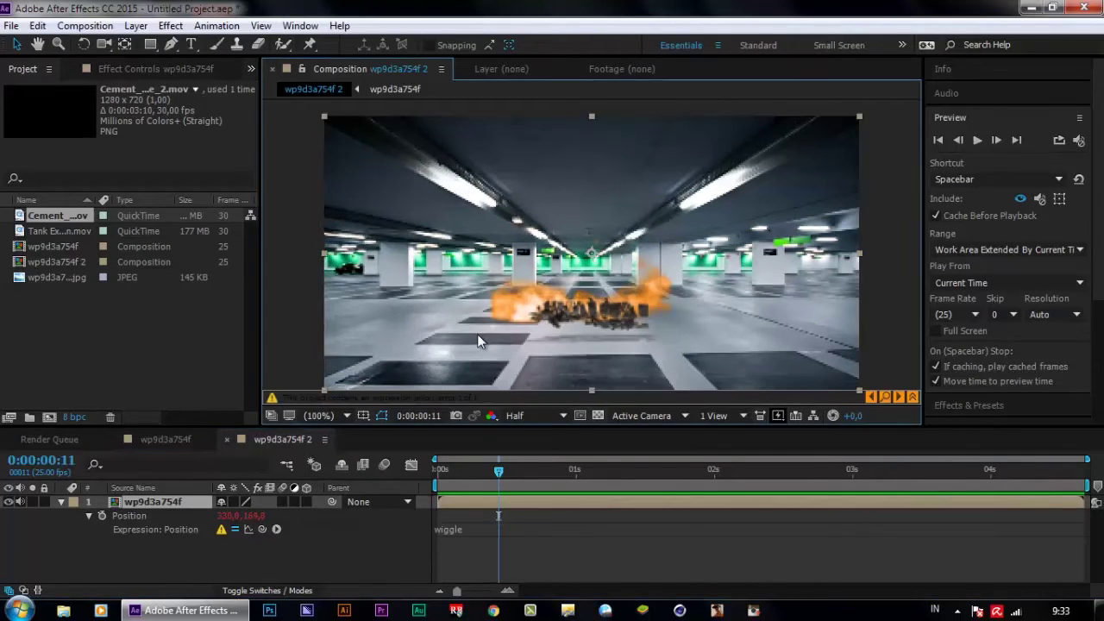
{"action": "left_click", "coordinate": [465, 471]}
{"action": "key", "text": "space"}
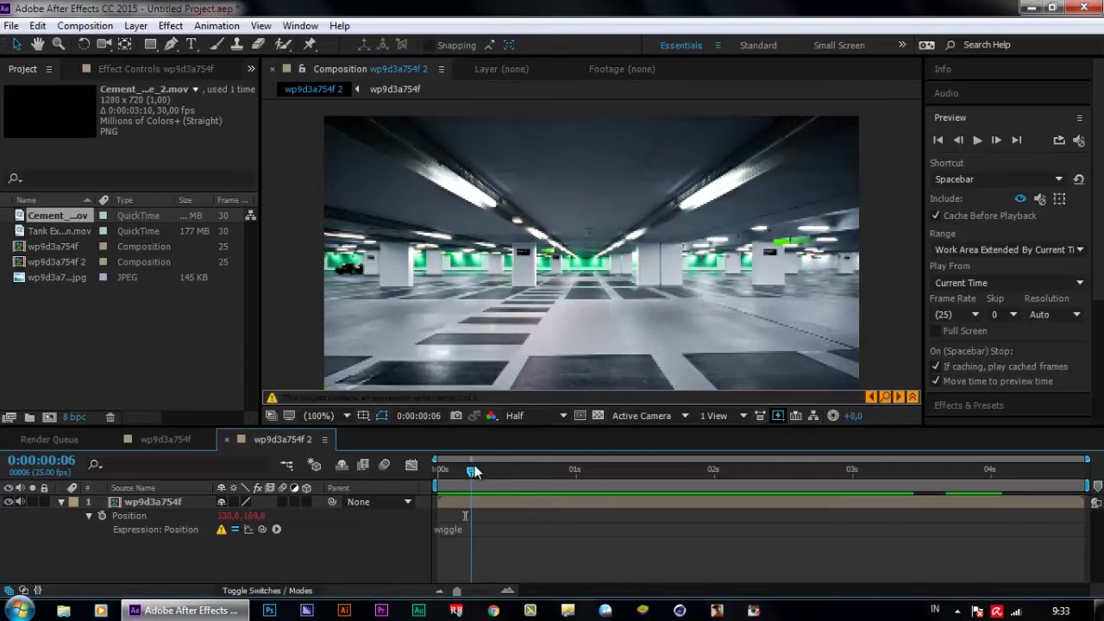
{"action": "left_click", "coordinate": [533, 504]}
{"action": "key", "text": "Page_Up"}
{"action": "key", "text": "Page_Up"}
{"action": "key", "text": "Page_Up"}
{"action": "left_click", "coordinate": [477, 559]}
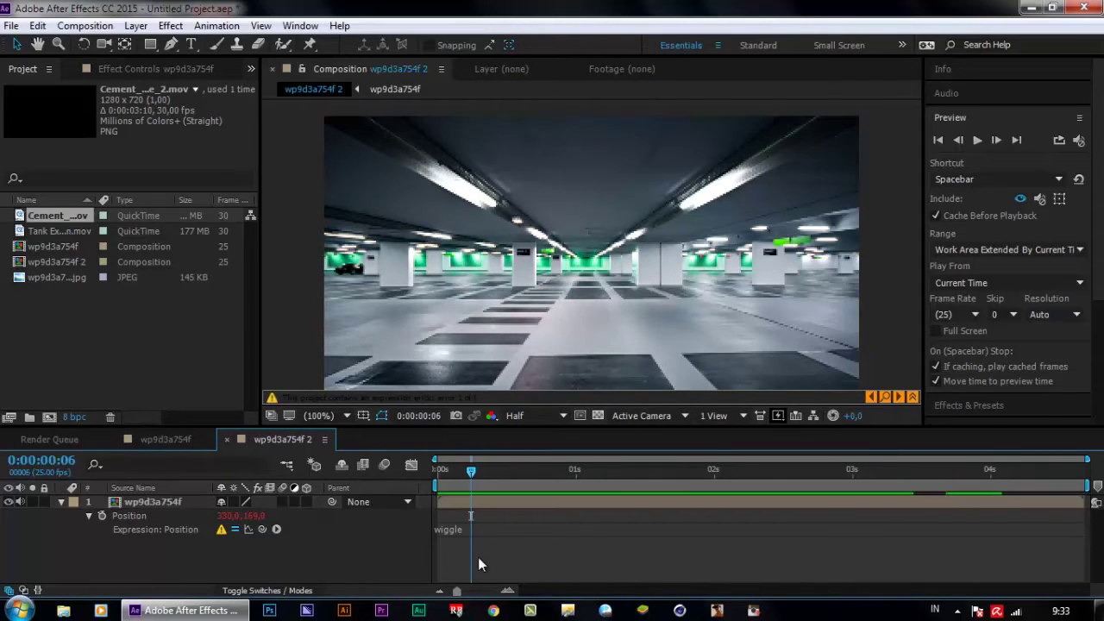
Apply the Slider Control expression effect to the wp9d3a754f layer.
{"action": "left_click", "coordinate": [480, 502]}
{"action": "left_click", "coordinate": [187, 522]}
{"action": "left_click", "coordinate": [178, 504]}
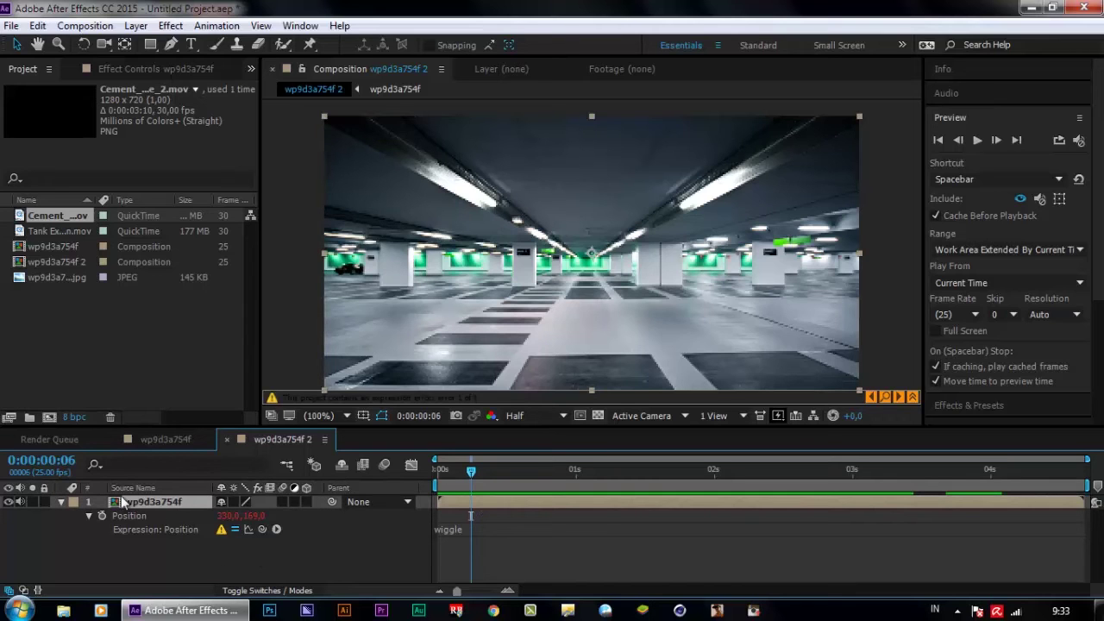
{"action": "left_click", "coordinate": [170, 25]}
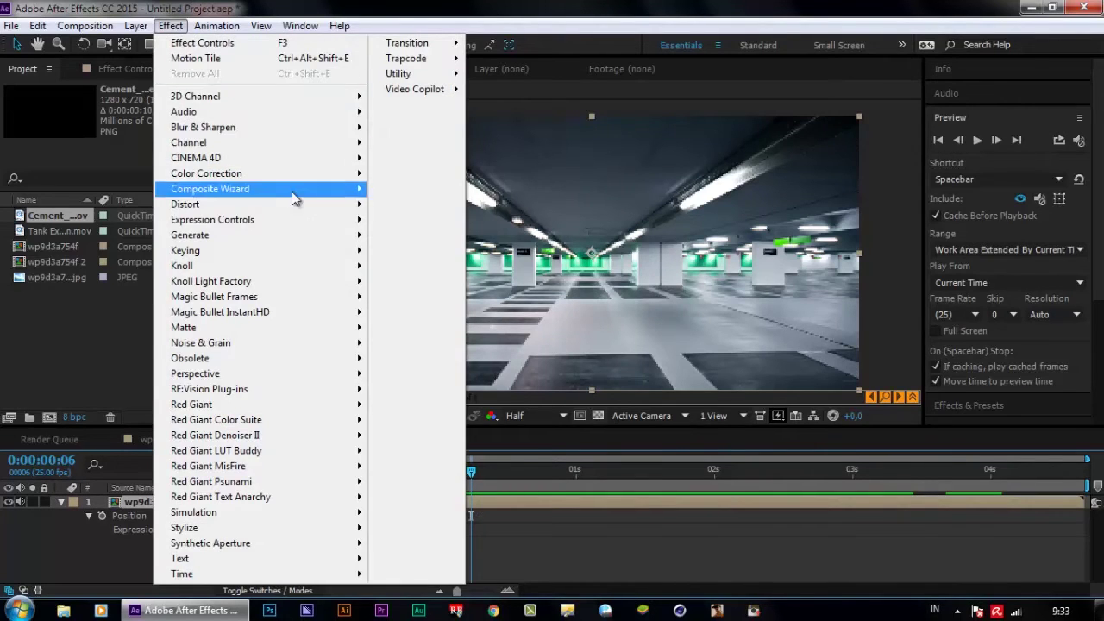
{"action": "mouse_move", "coordinate": [243, 226]}
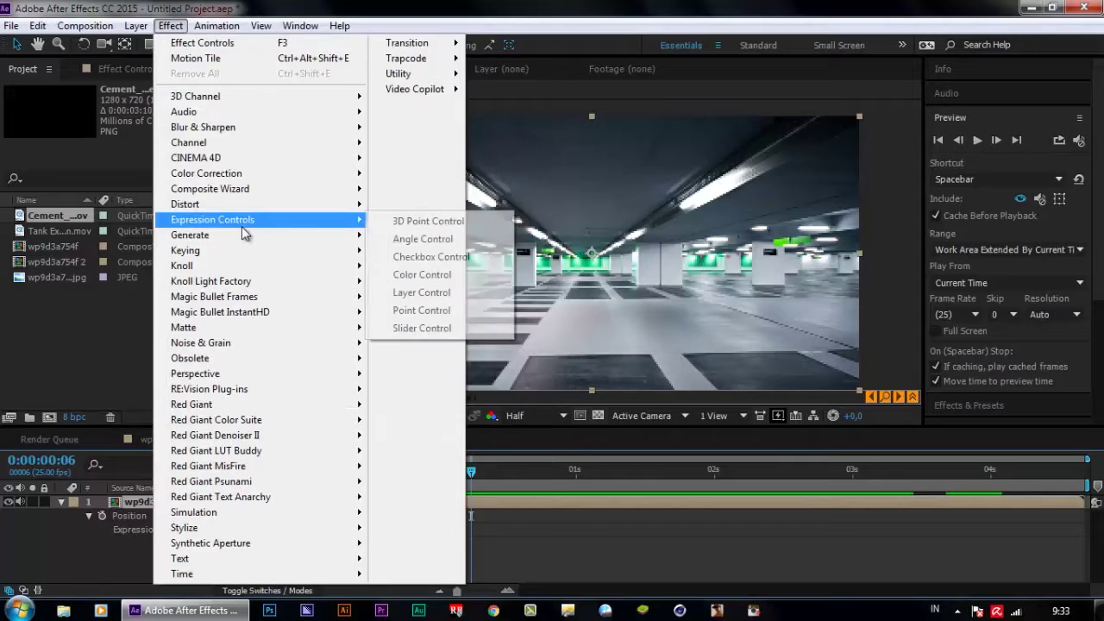
{"action": "left_click", "coordinate": [428, 329]}
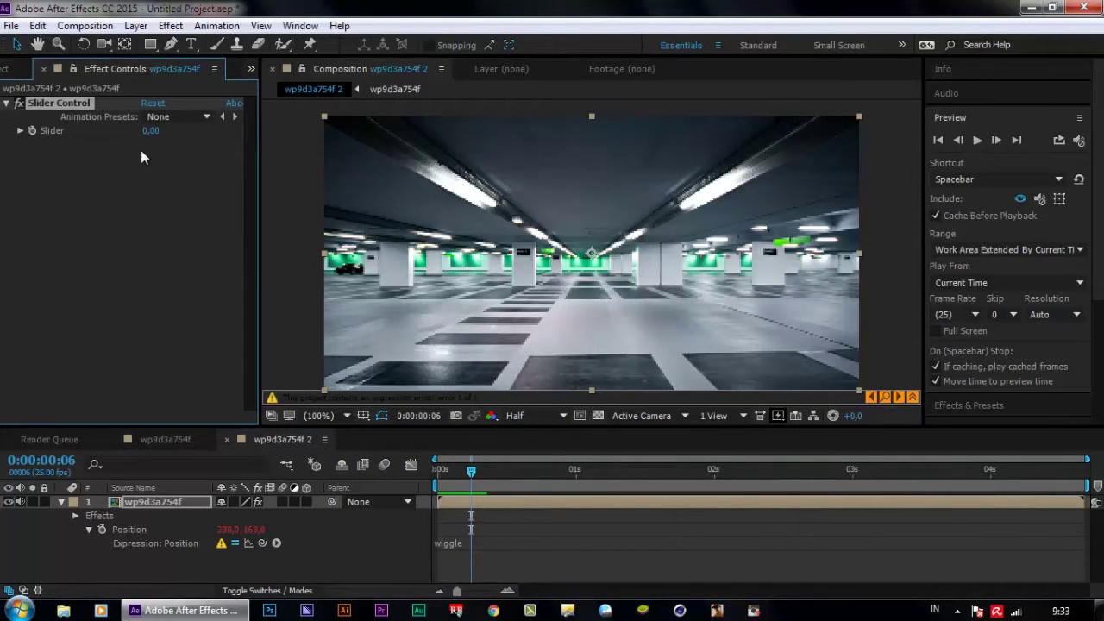
{"action": "left_click_drag", "start_coordinate": [472, 473], "coordinate": [452, 471]}
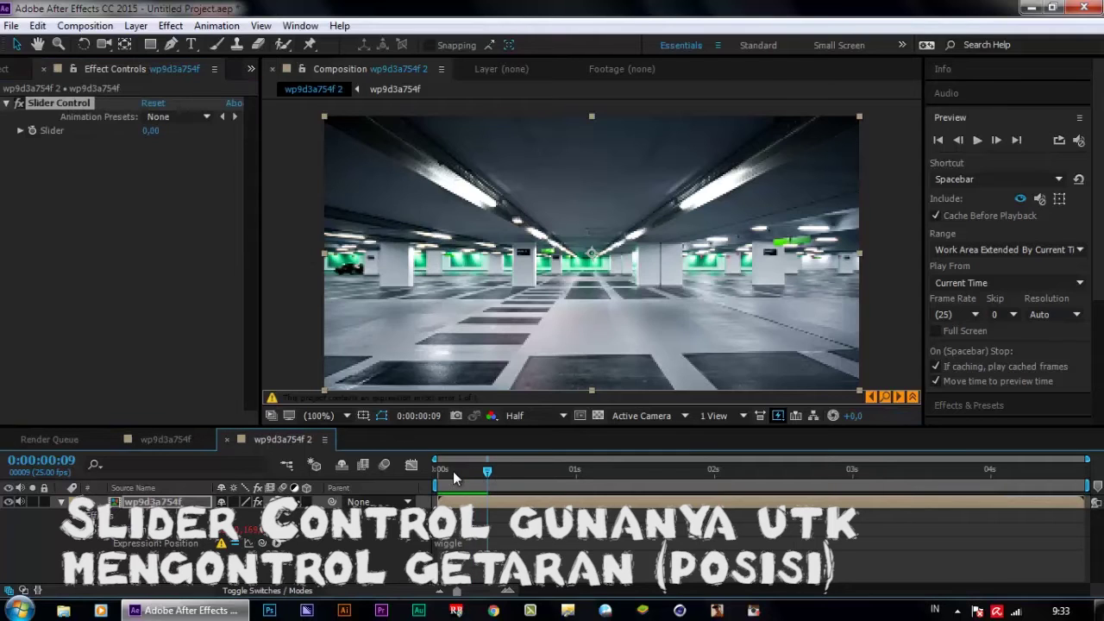
{"action": "left_click", "coordinate": [71, 104]}
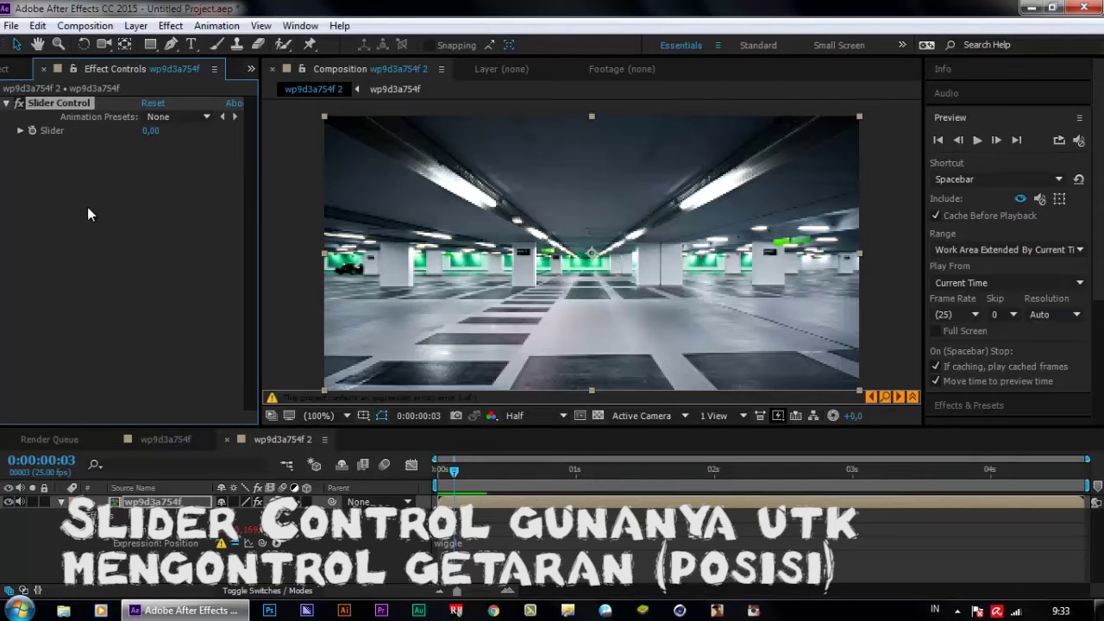
{"action": "left_click_drag", "start_coordinate": [454, 473], "coordinate": [476, 477]}
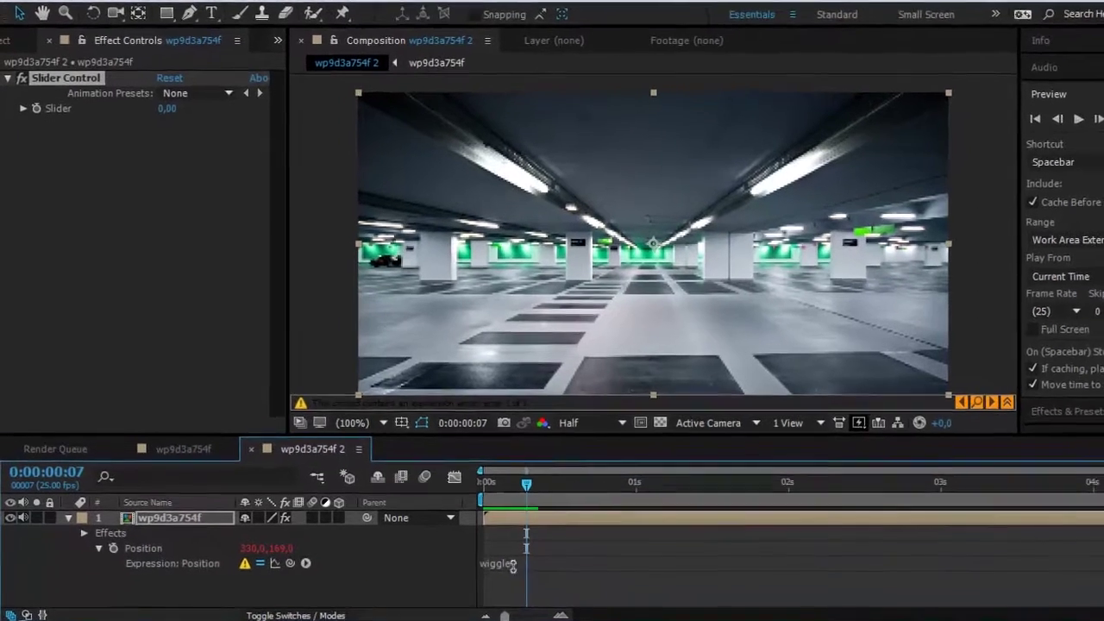
Rewrite the Position expression as wiggle(10,effect("Slider Control")("Slider")), linking its amplitude to the Slider with the pick whip.
{"action": "left_click", "coordinate": [471, 542]}
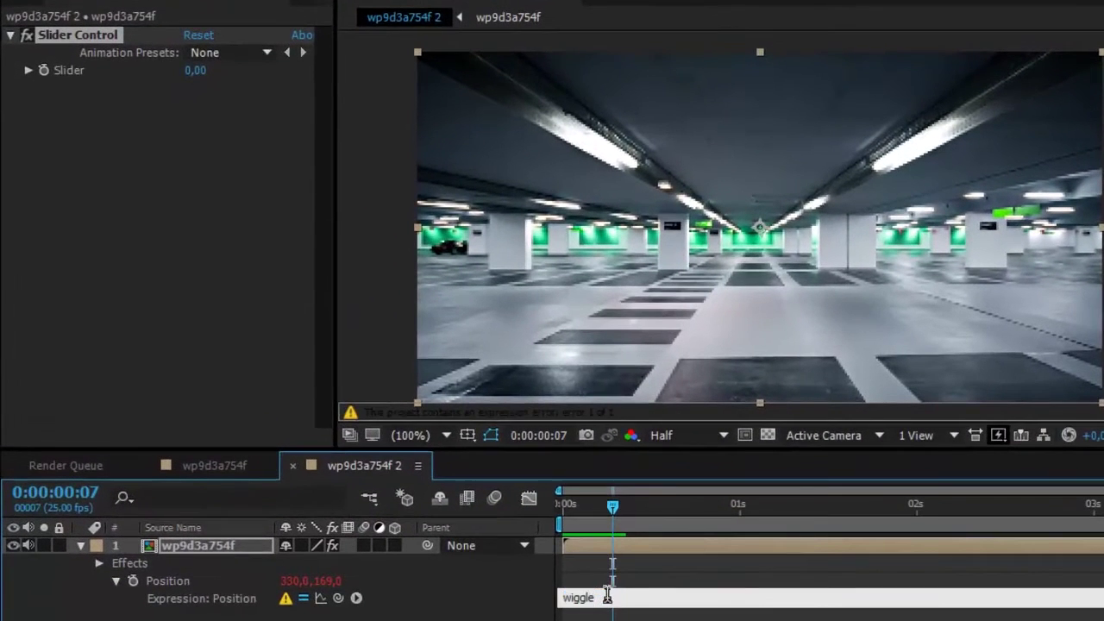
{"action": "left_click_drag", "start_coordinate": [604, 596], "coordinate": [528, 597]}
{"action": "type", "text": "w"}
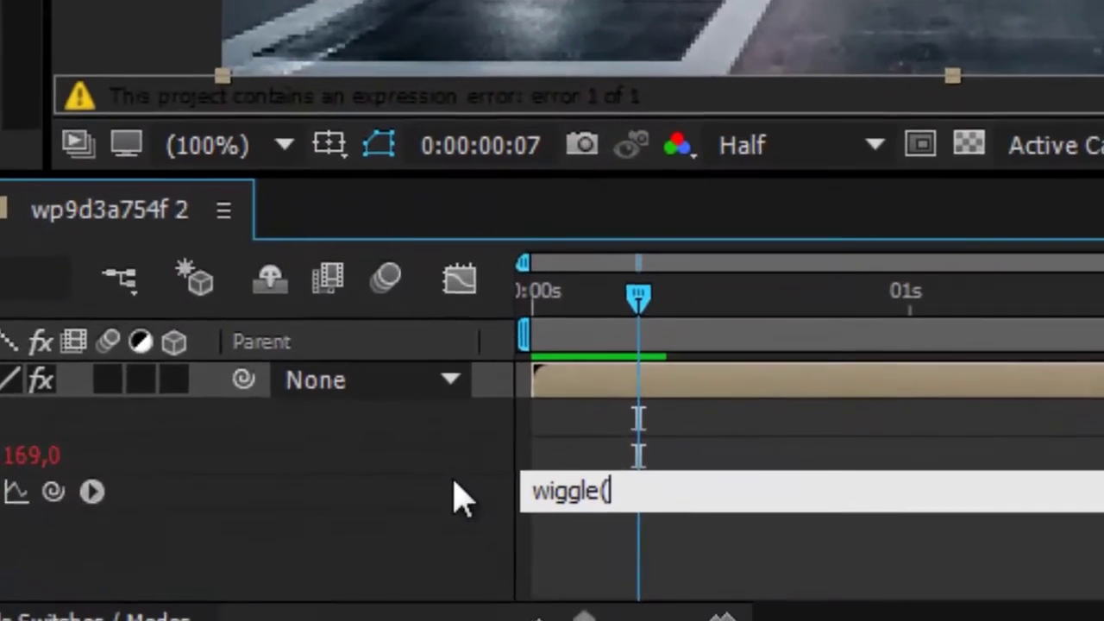
{"action": "type", "text": "20"}
{"action": "key", "text": "BackSpace"}
{"action": "key", "text": "BackSpace"}
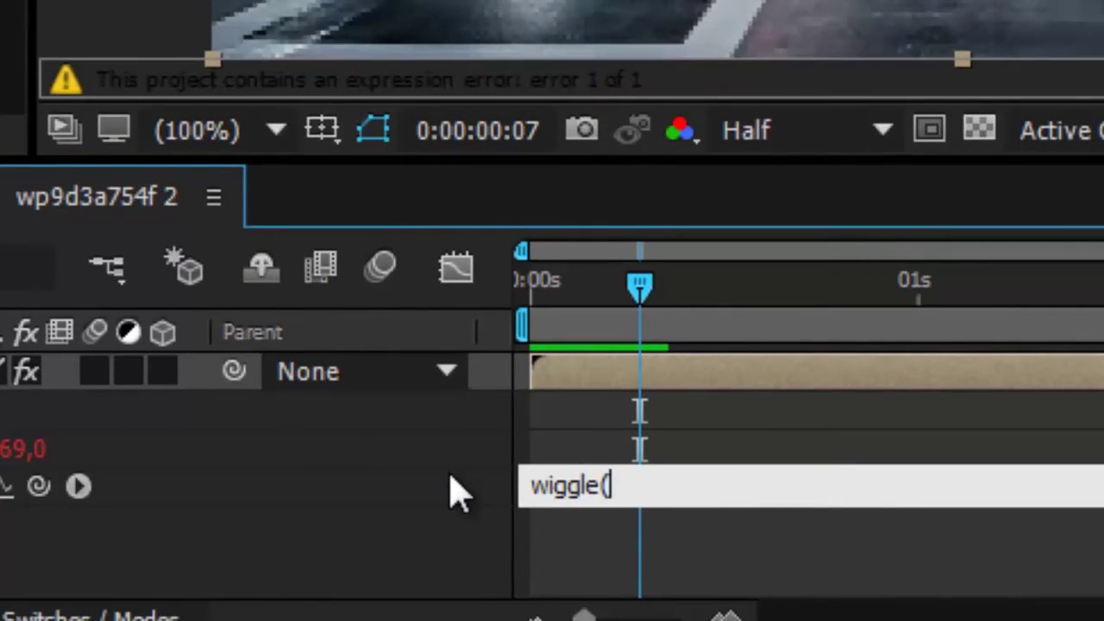
{"action": "type", "text": "10,"}
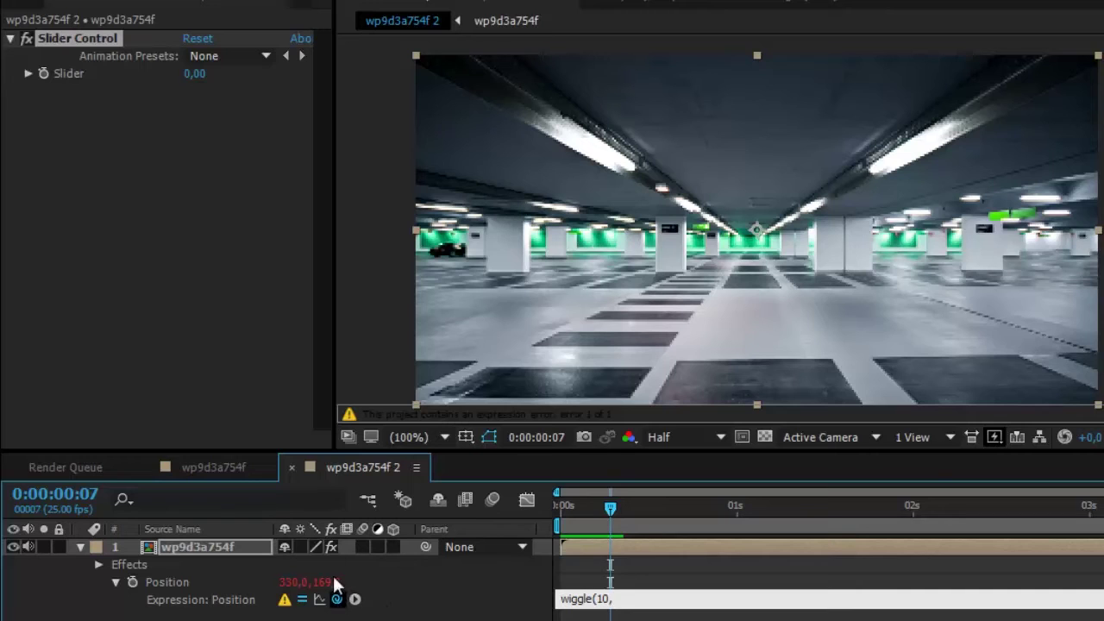
{"action": "left_click_drag", "start_coordinate": [336, 595], "coordinate": [89, 75]}
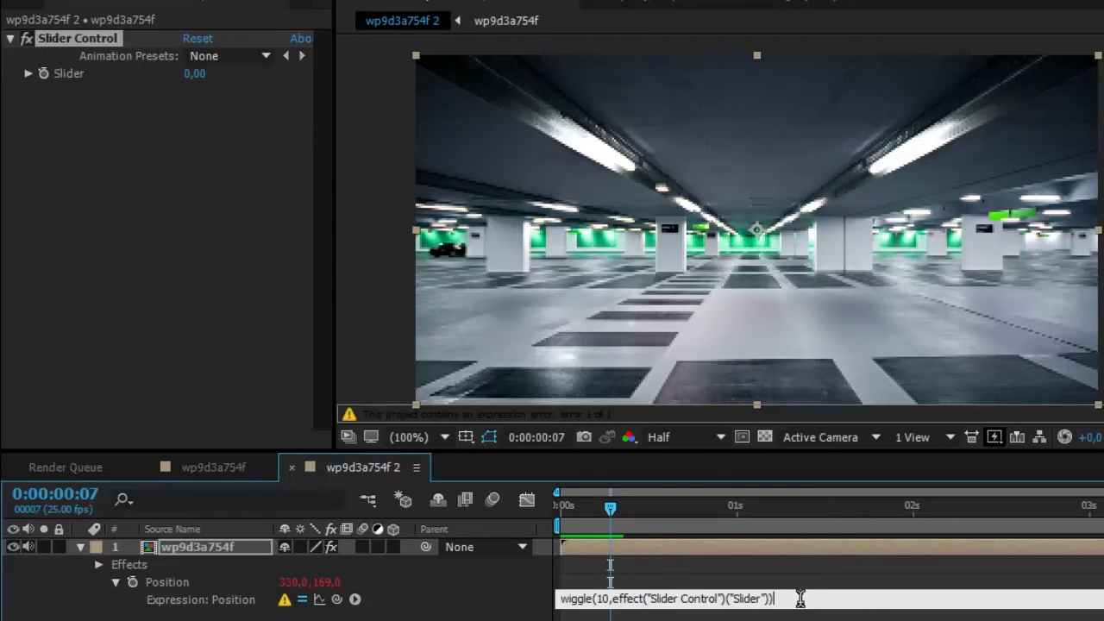
{"action": "left_click", "coordinate": [384, 326]}
Go to 0:00:00:05 and raise the Slider Control's Slider value to 135.
{"action": "left_click_drag", "start_coordinate": [599, 507], "coordinate": [475, 553]}
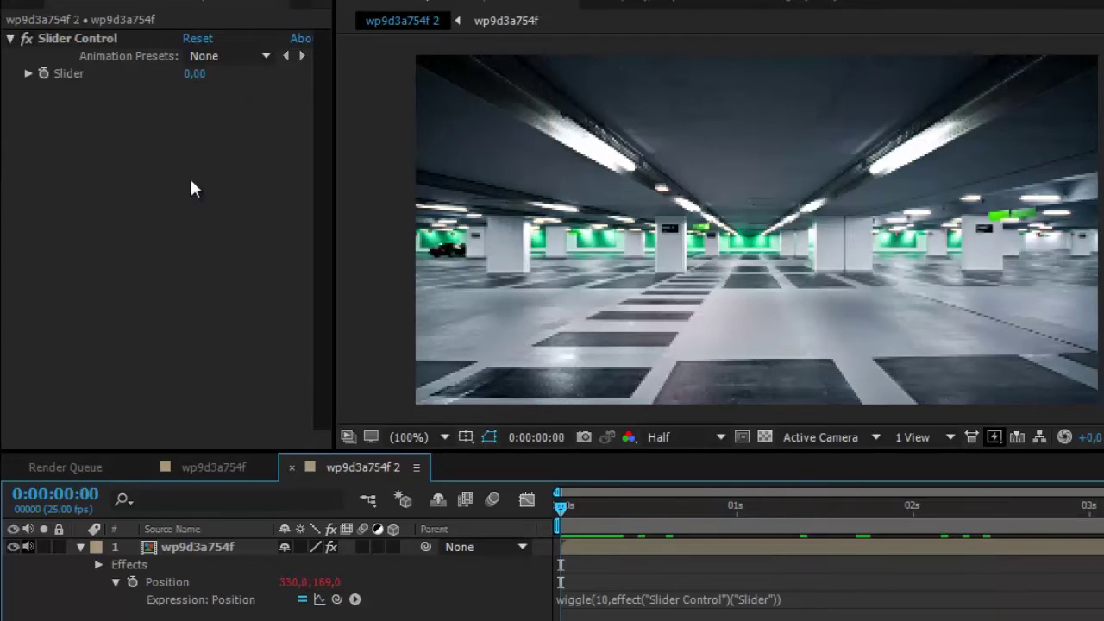
{"action": "left_click", "coordinate": [595, 506]}
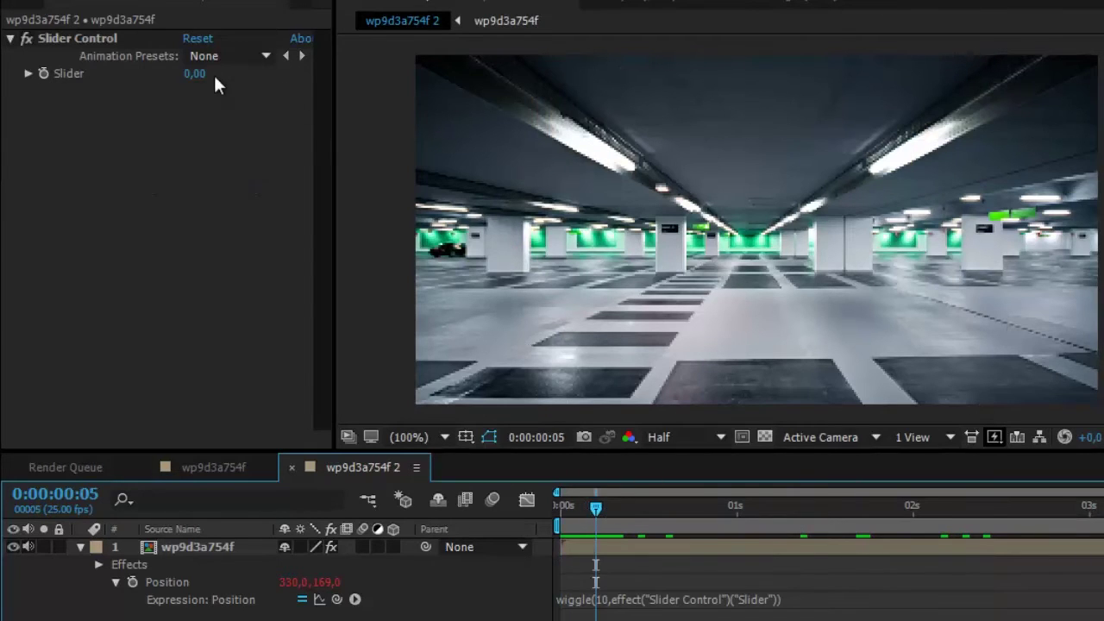
{"action": "left_click_drag", "start_coordinate": [197, 74], "coordinate": [312, 50]}
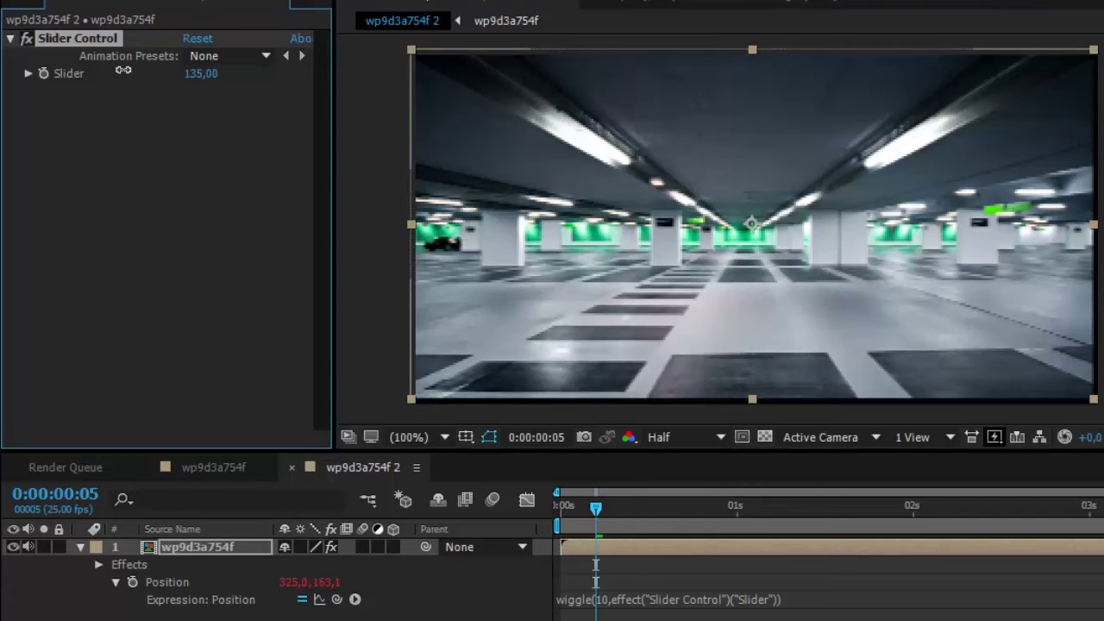
Lower the Slider Control's Slider value to -90 and preview the shake from the start of the composition.
{"action": "left_click_drag", "start_coordinate": [123, 70], "coordinate": [3, 103]}
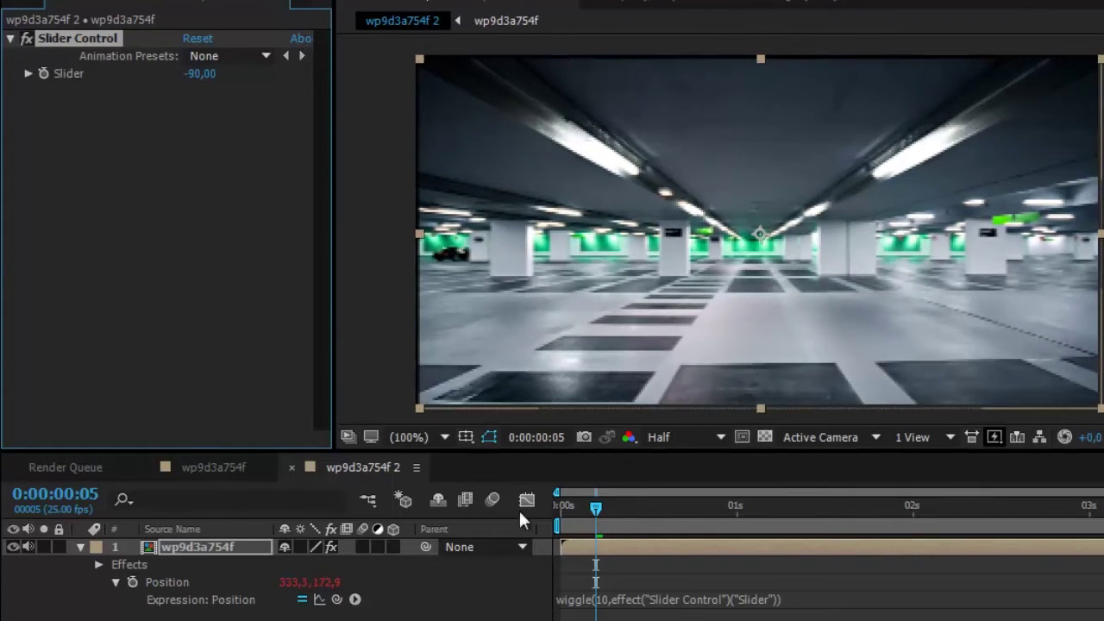
{"action": "left_click", "coordinate": [560, 505]}
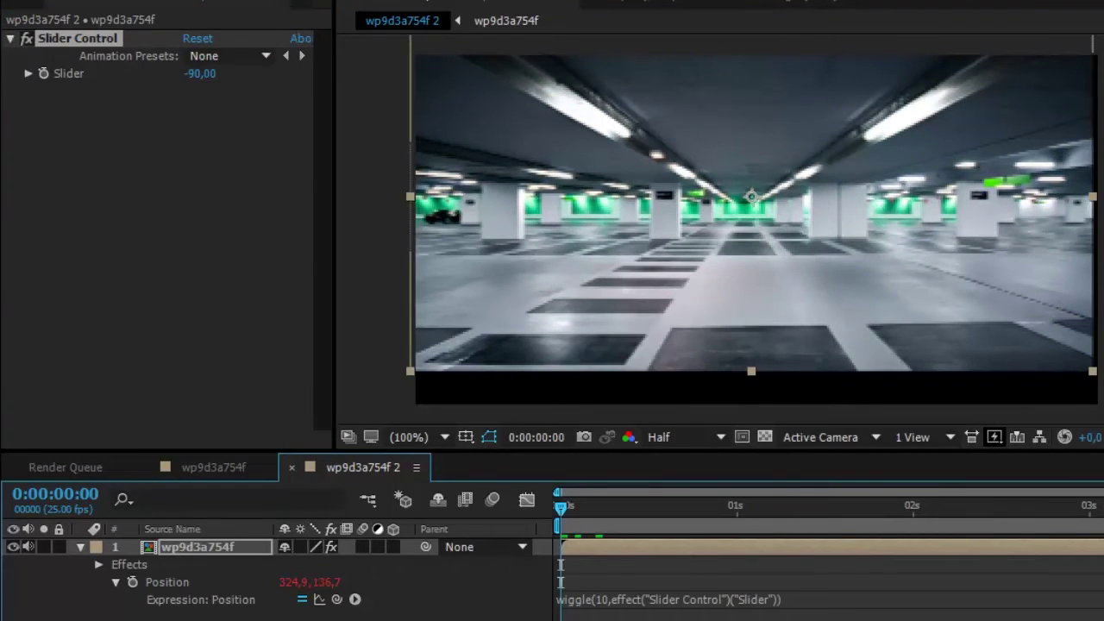
{"action": "key", "text": "space"}
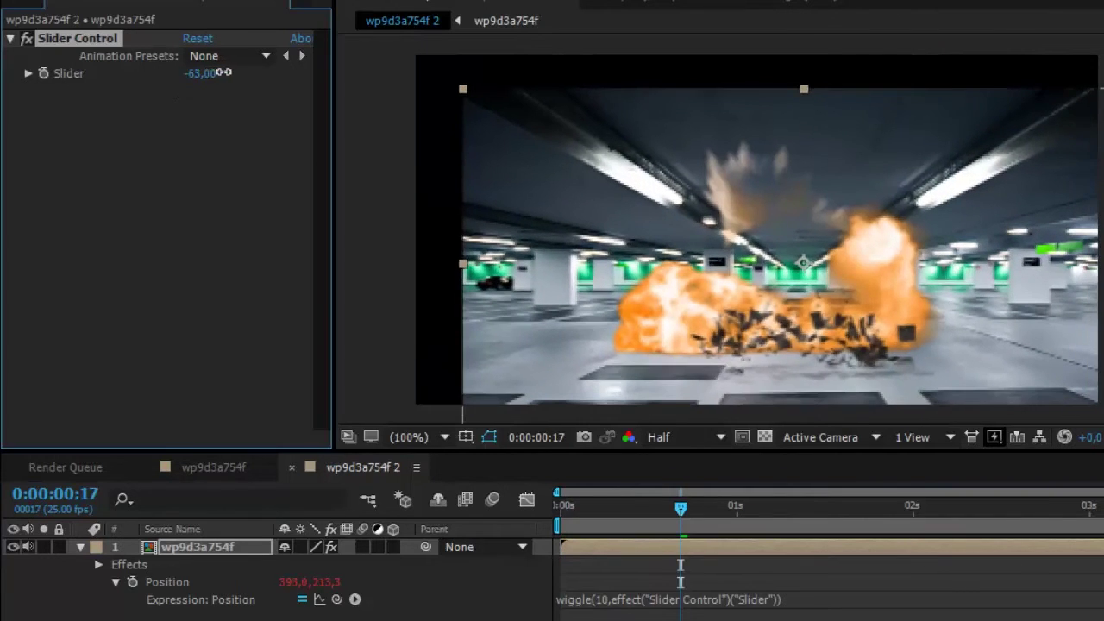
Change the Slider value to -20 and play back the explosion shake from the first frame.
{"action": "left_click", "coordinate": [565, 507]}
{"action": "left_click_drag", "start_coordinate": [203, 82], "coordinate": [231, 67]}
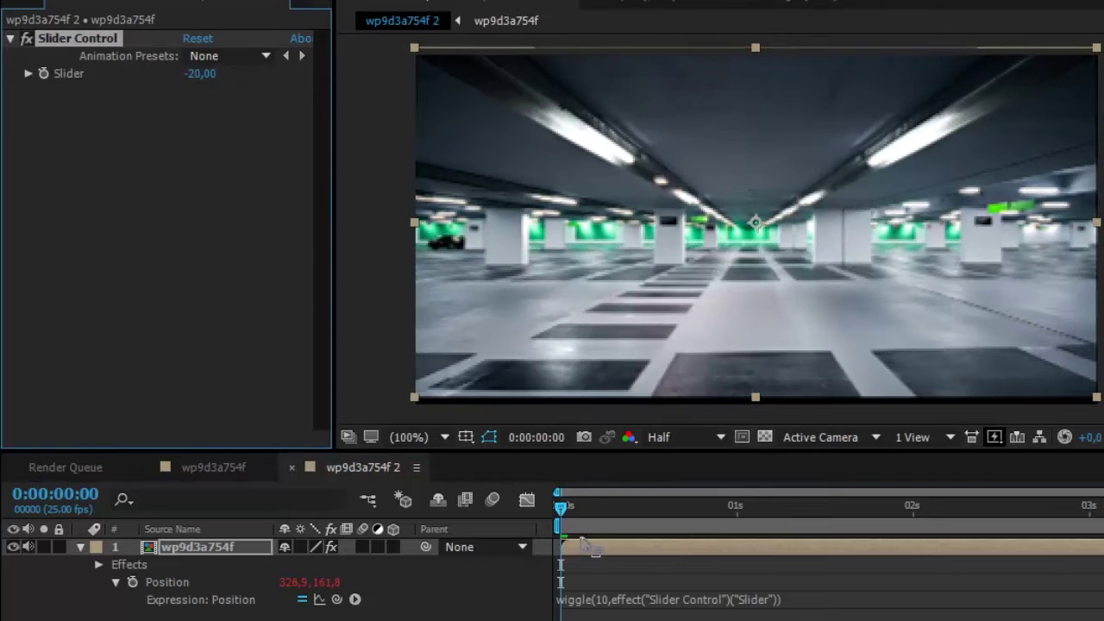
{"action": "left_click", "coordinate": [570, 505]}
{"action": "key", "text": "space"}
{"action": "key", "text": "space"}
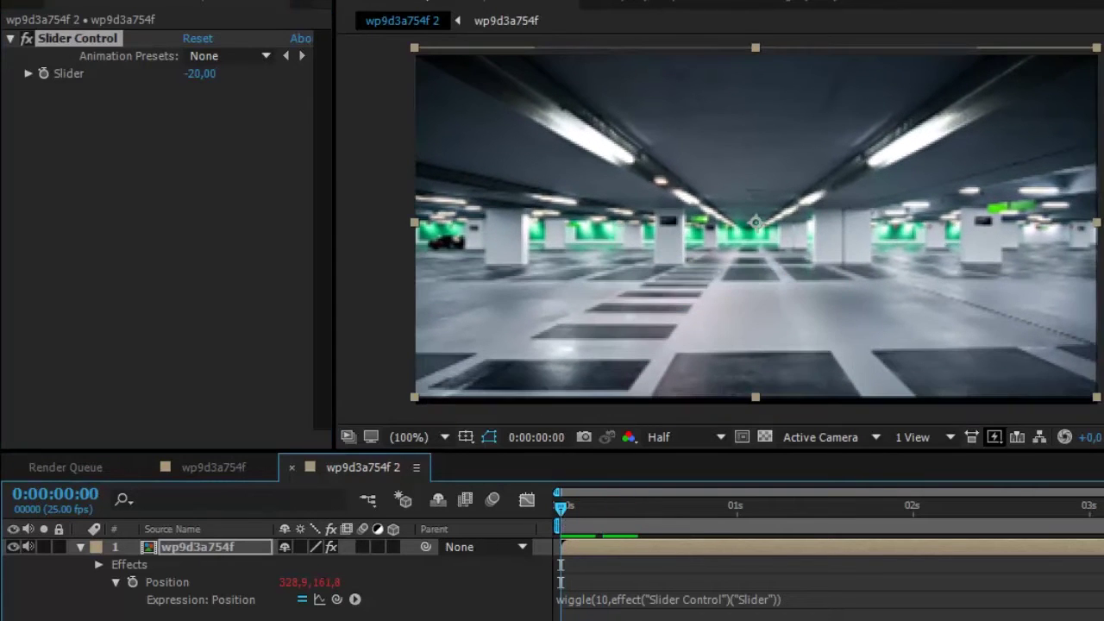
{"action": "key", "text": "space"}
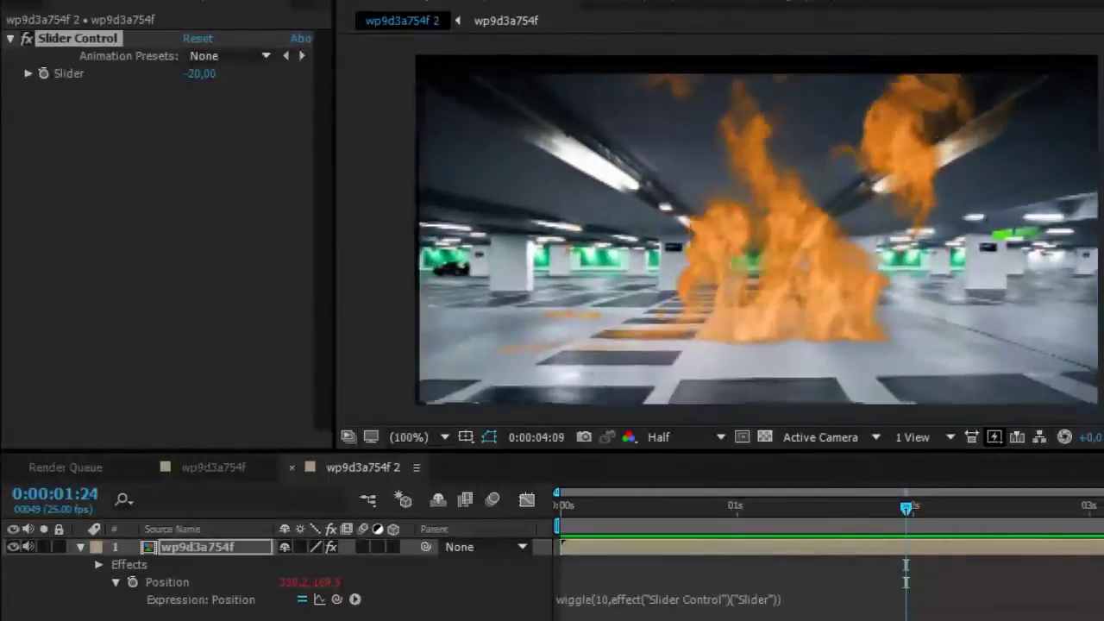
{"action": "key", "text": "space"}
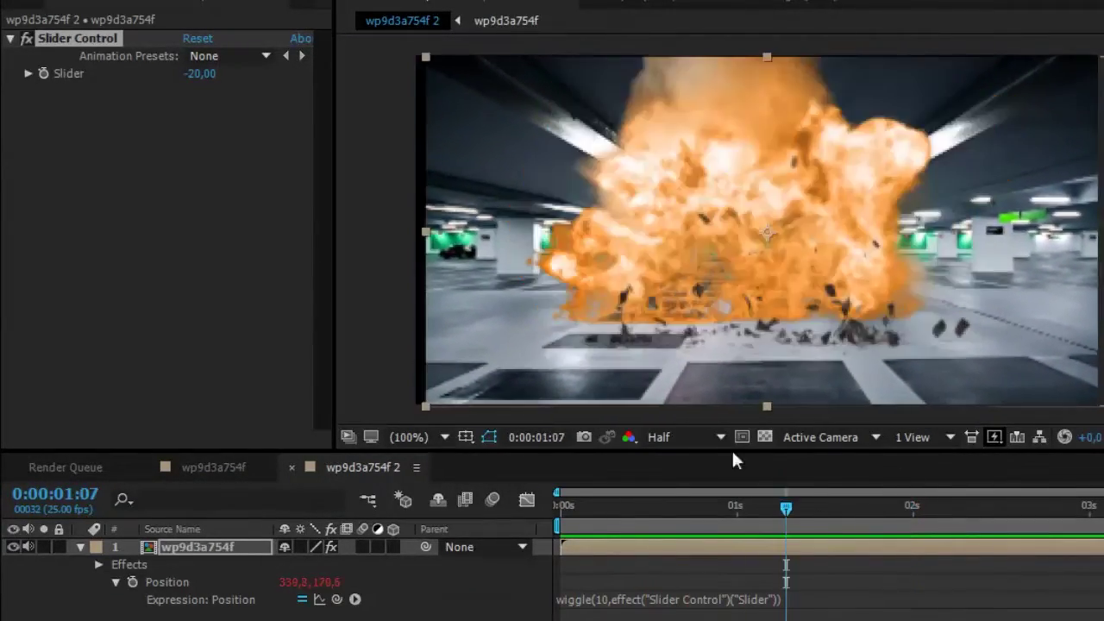
Reset the Slider to 0, start keyframing it at 0:00:00:09, and reveal the layer's animated properties.
{"action": "left_click_drag", "start_coordinate": [603, 506], "coordinate": [636, 513]}
{"action": "left_click", "coordinate": [200, 74]}
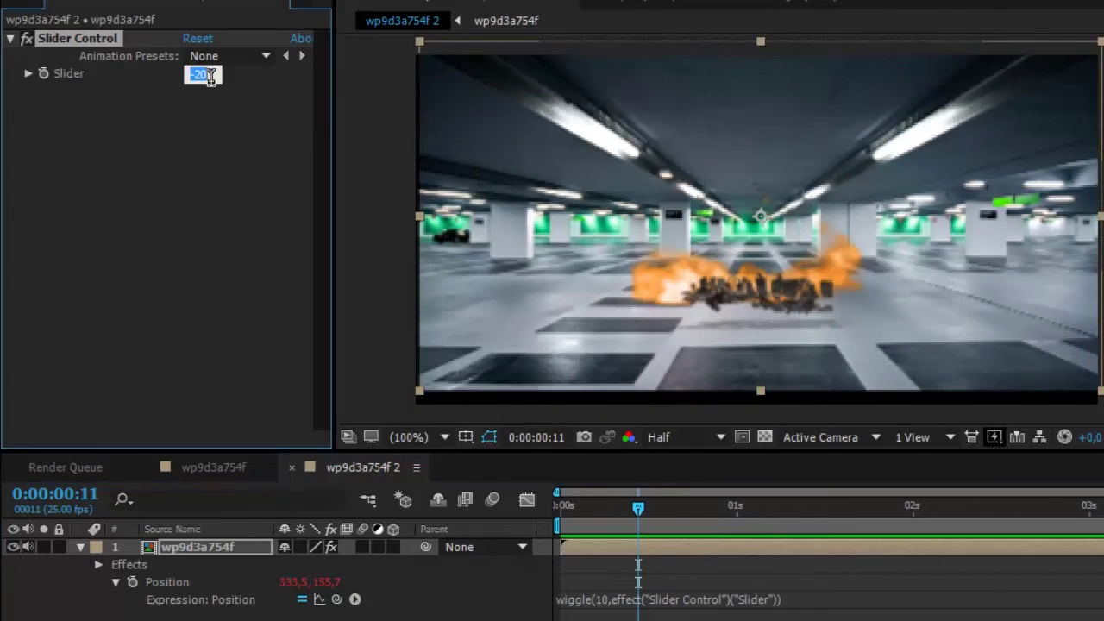
{"action": "left_click", "coordinate": [353, 119]}
{"action": "left_click_drag", "start_coordinate": [614, 512], "coordinate": [623, 512]}
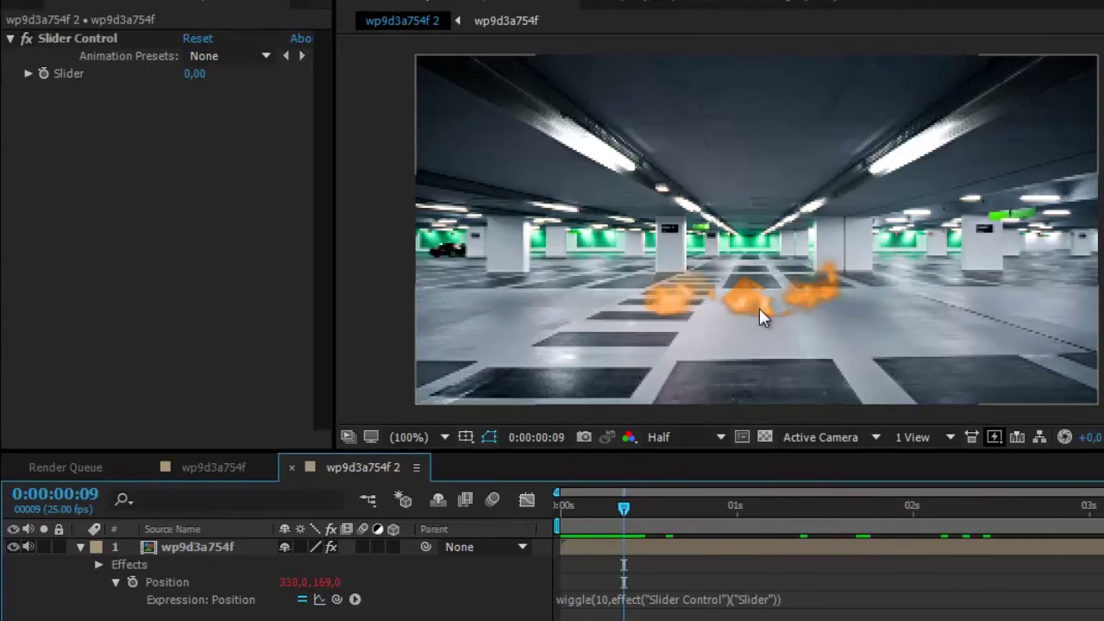
{"action": "left_click", "coordinate": [41, 75]}
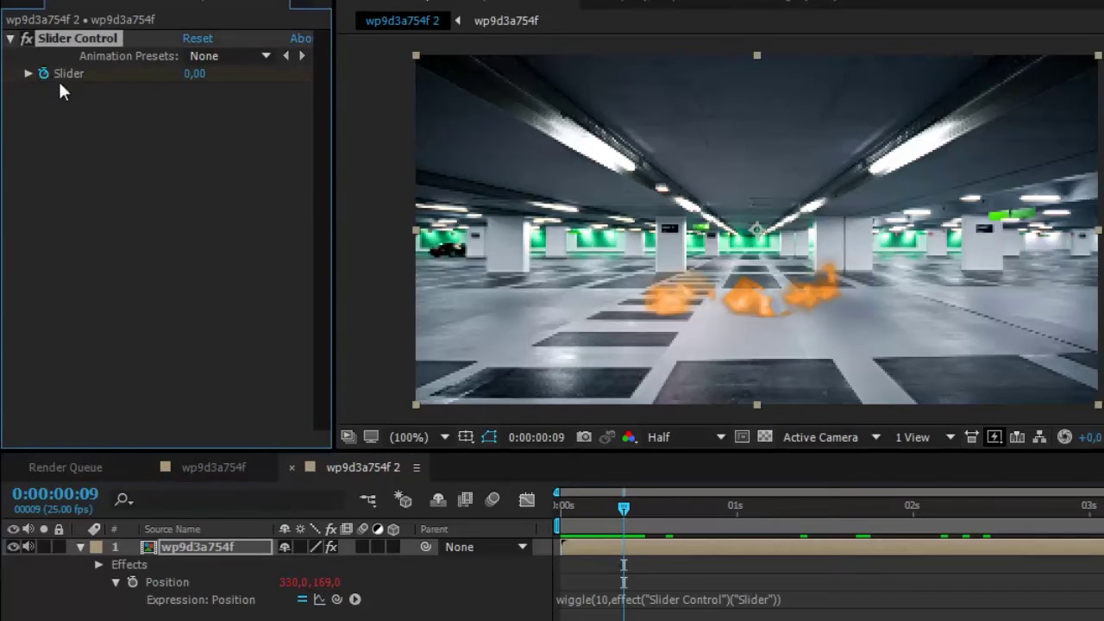
{"action": "left_click", "coordinate": [630, 545]}
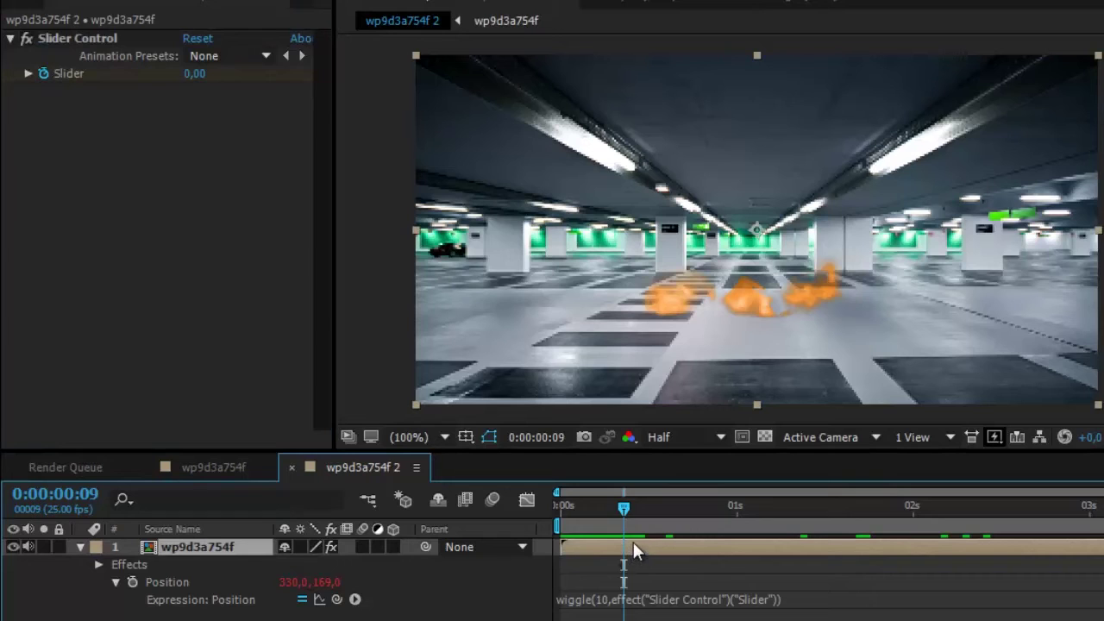
{"action": "key", "text": "u"}
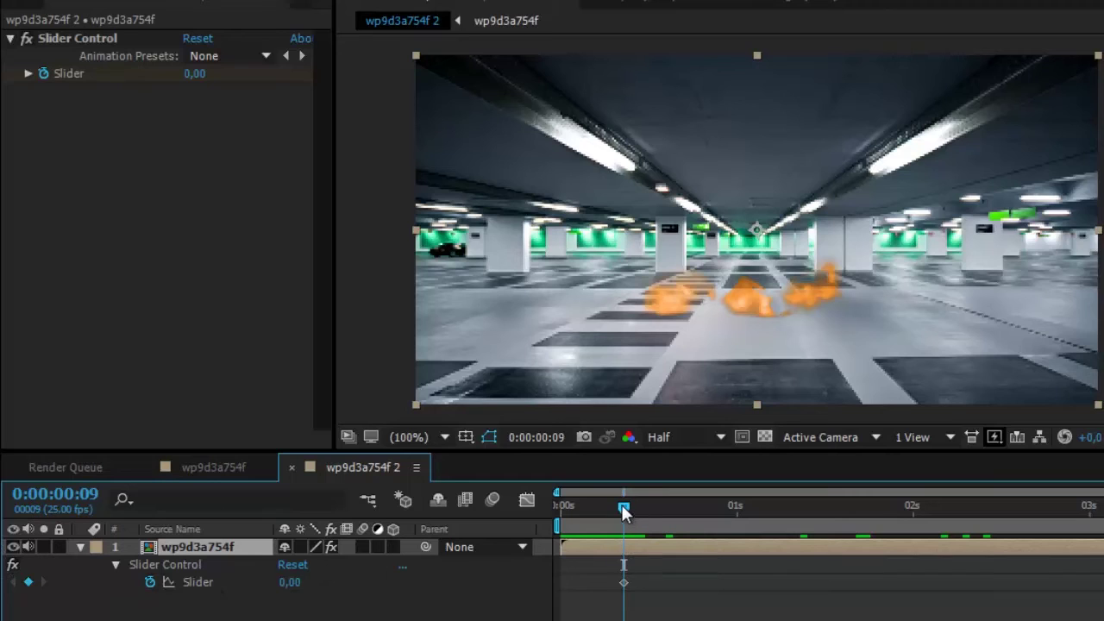
Add a Slider keyframe at 0:00:00:10 with a value of 21.
{"action": "left_click_drag", "start_coordinate": [623, 565], "coordinate": [631, 565]}
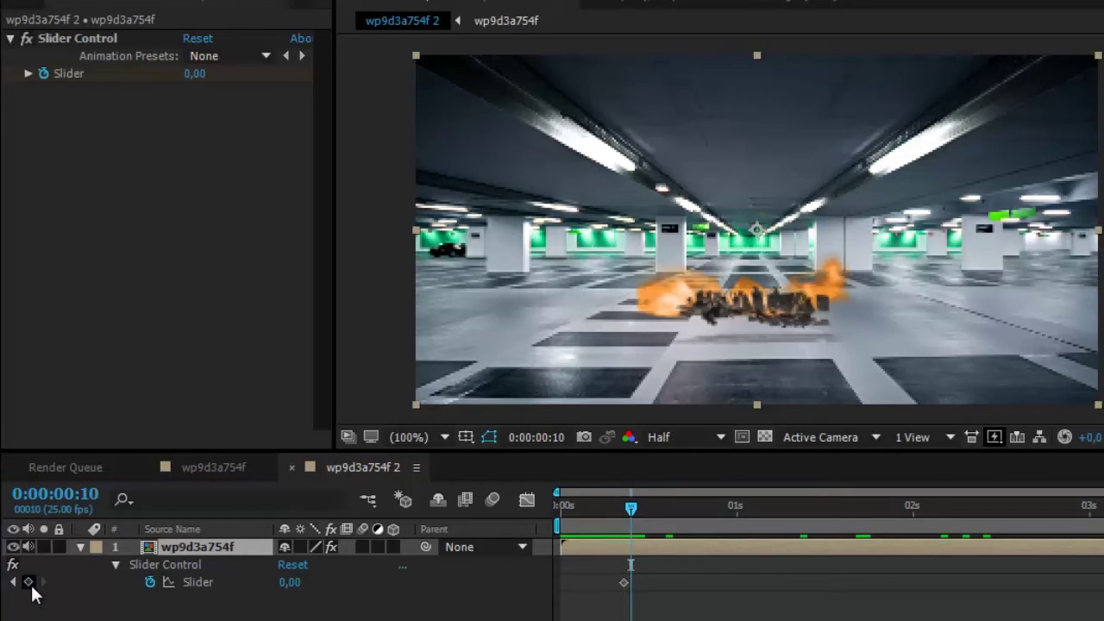
{"action": "left_click", "coordinate": [30, 584]}
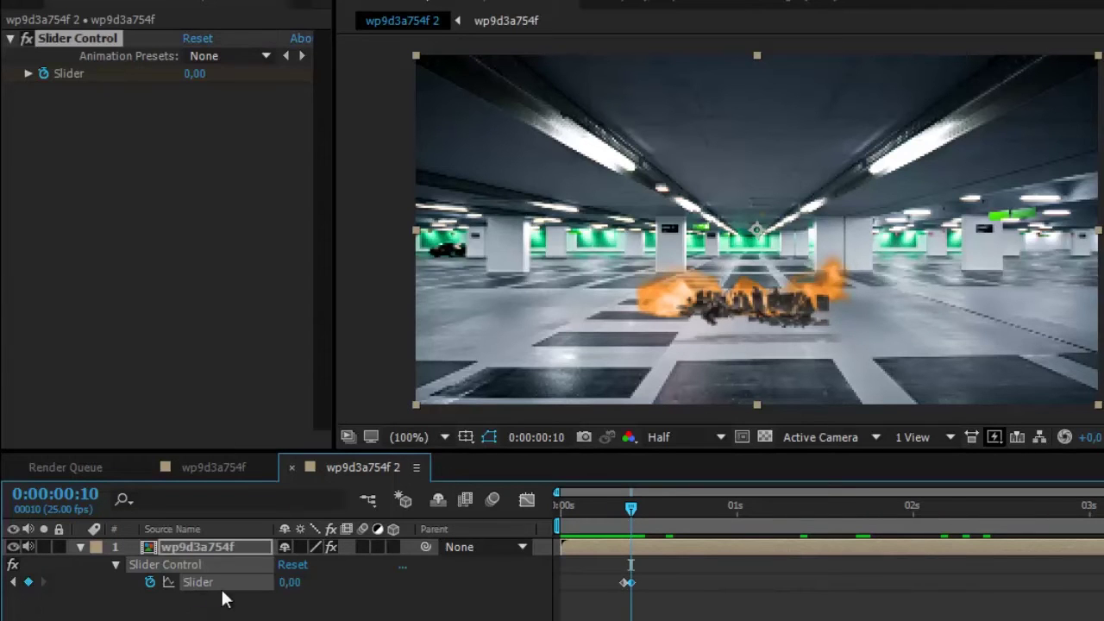
{"action": "left_click_drag", "start_coordinate": [290, 586], "coordinate": [305, 577]}
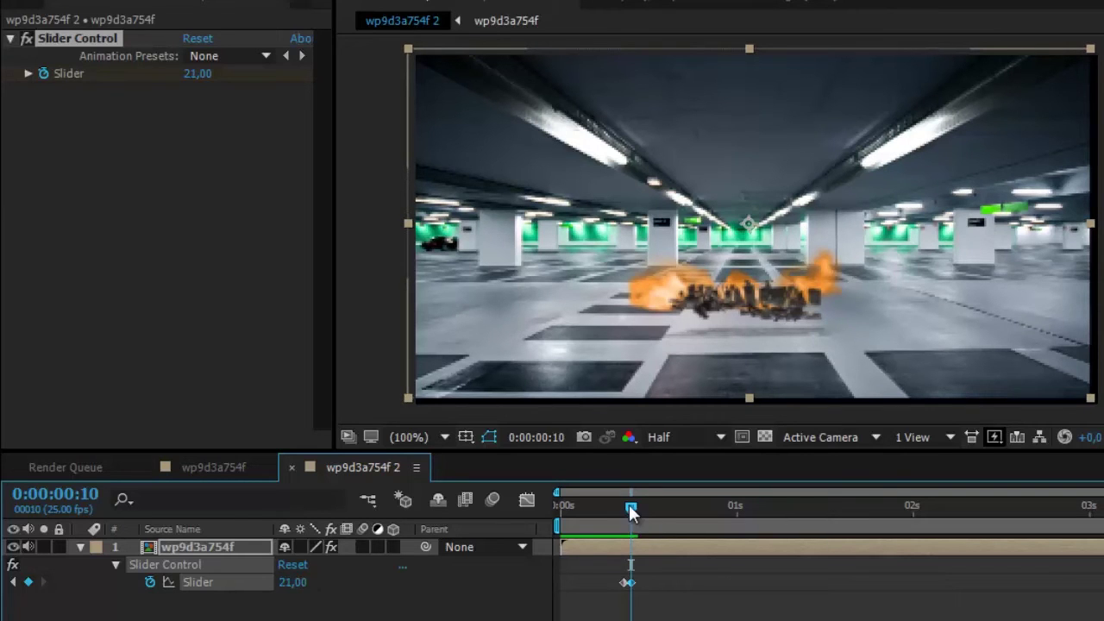
Add a Slider keyframe holding 21 at 0:00:00:20 and shift it to just before the one-second mark.
{"action": "left_click_drag", "start_coordinate": [631, 513], "coordinate": [701, 496]}
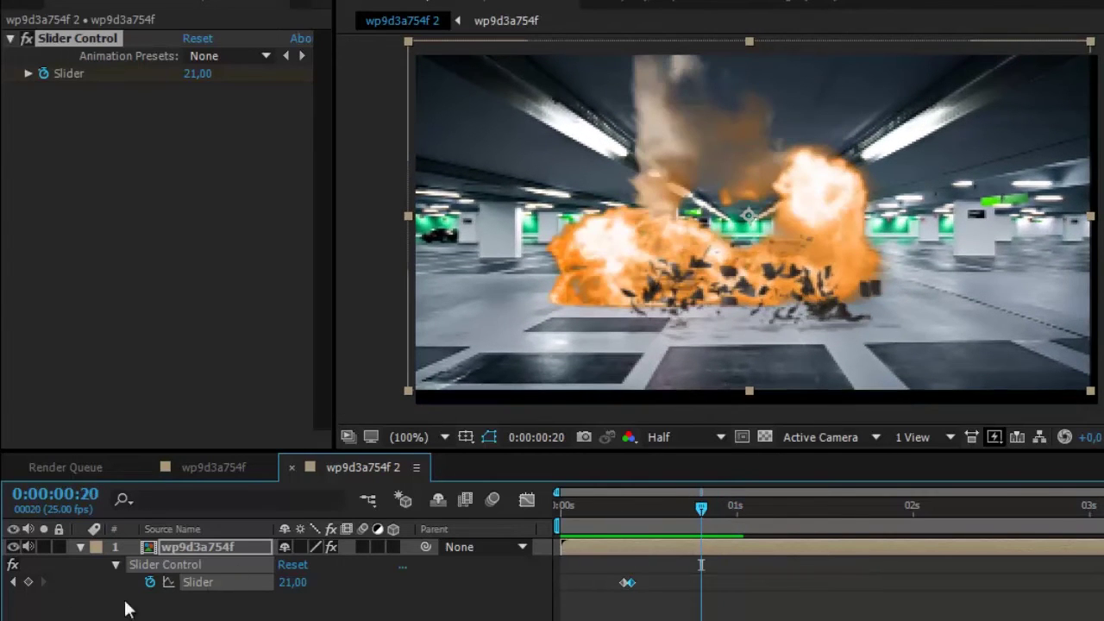
{"action": "left_click", "coordinate": [28, 582]}
{"action": "left_click_drag", "start_coordinate": [712, 504], "coordinate": [891, 491]}
{"action": "left_click_drag", "start_coordinate": [699, 587], "coordinate": [722, 583]}
Set the Slider to 0 at 0:00:02:01 so the shake fades out.
{"action": "left_click_drag", "start_coordinate": [867, 512], "coordinate": [921, 529]}
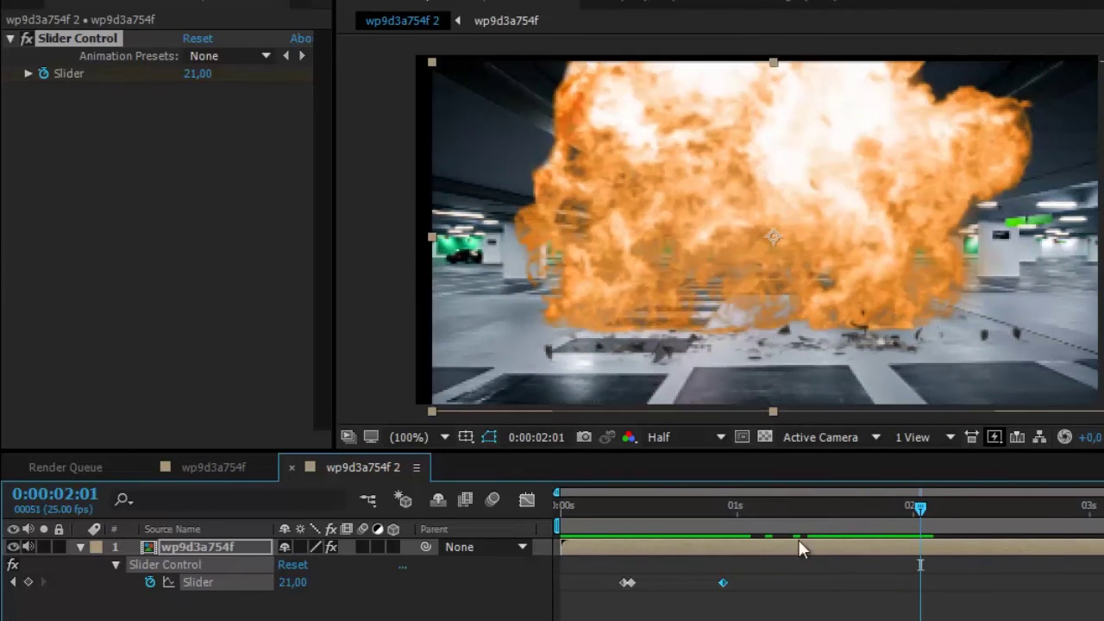
{"action": "left_click", "coordinate": [307, 581]}
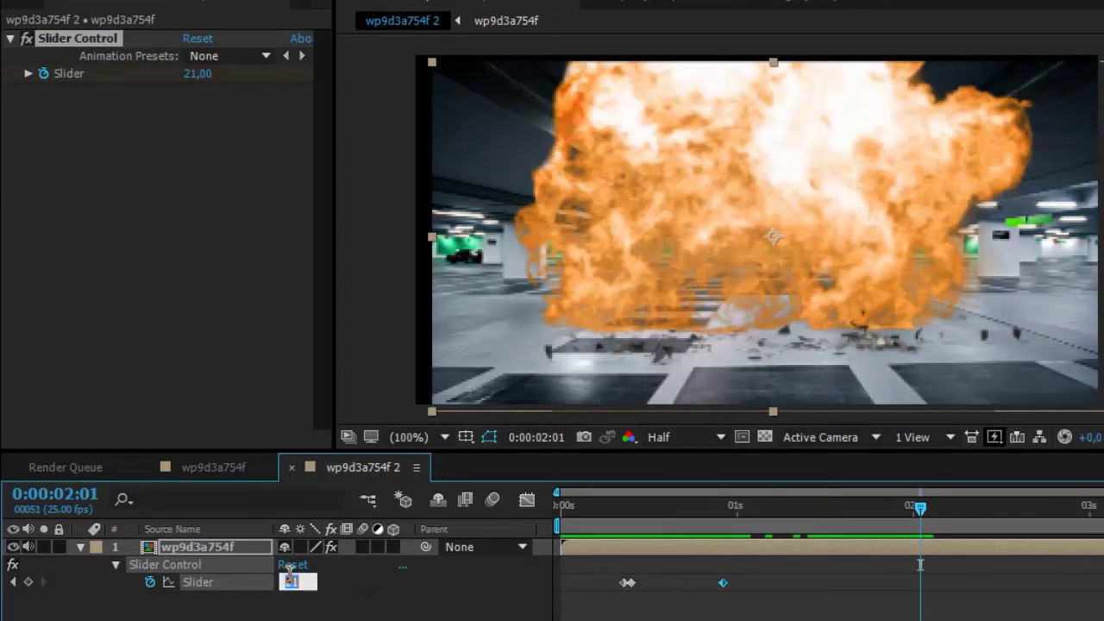
{"action": "type", "text": "0"}
{"action": "key", "text": "Return"}
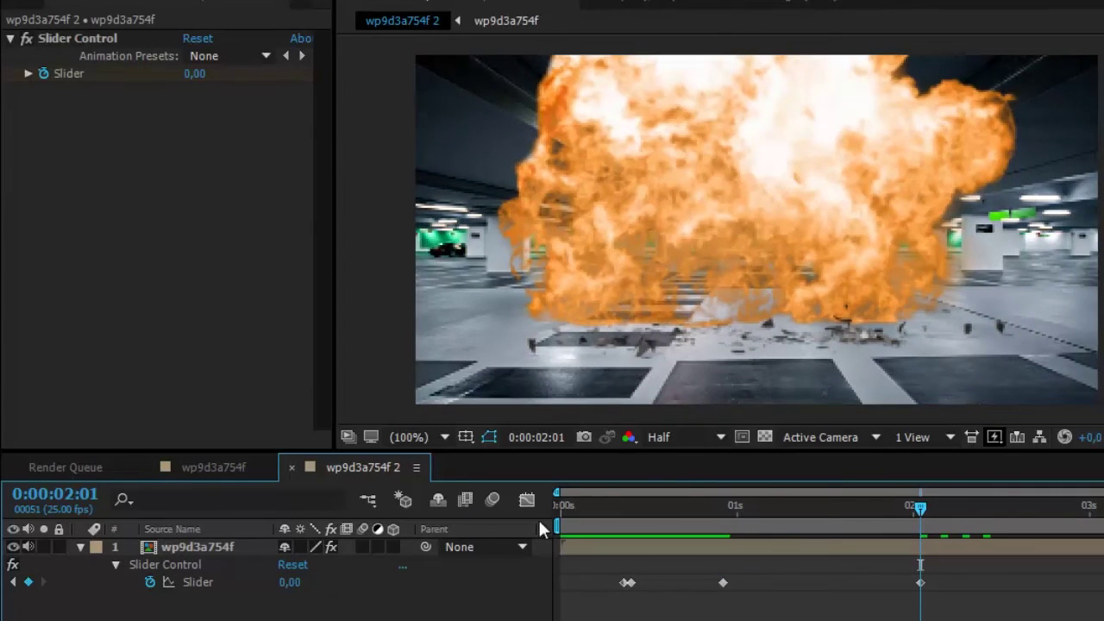
Preview the keyframed shake from the start of the composition.
{"action": "key", "text": "Home"}
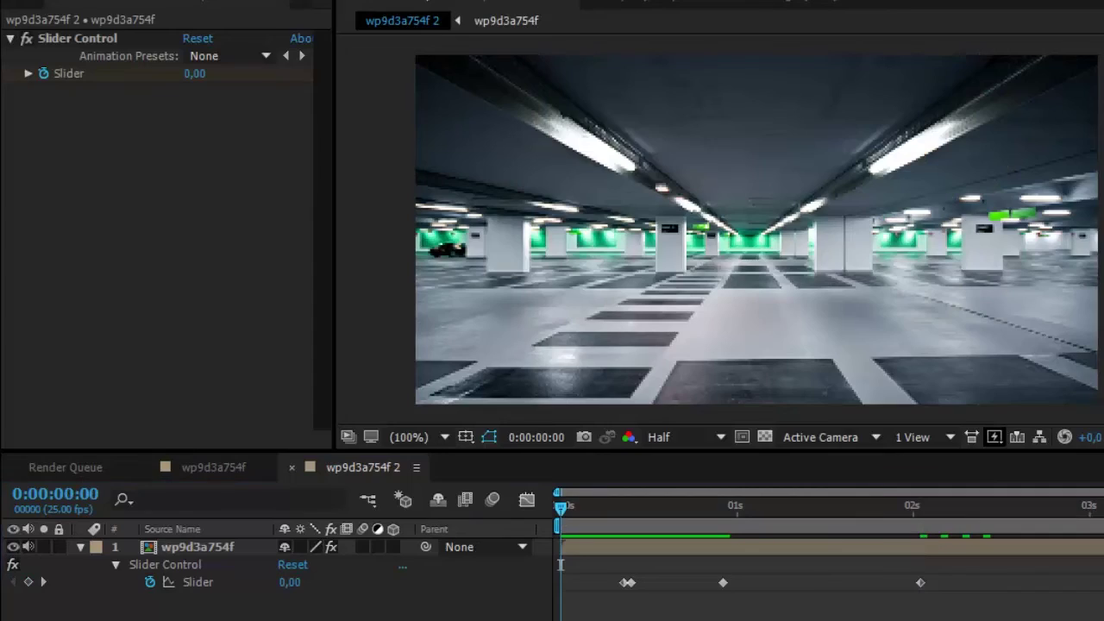
{"action": "key", "text": "space"}
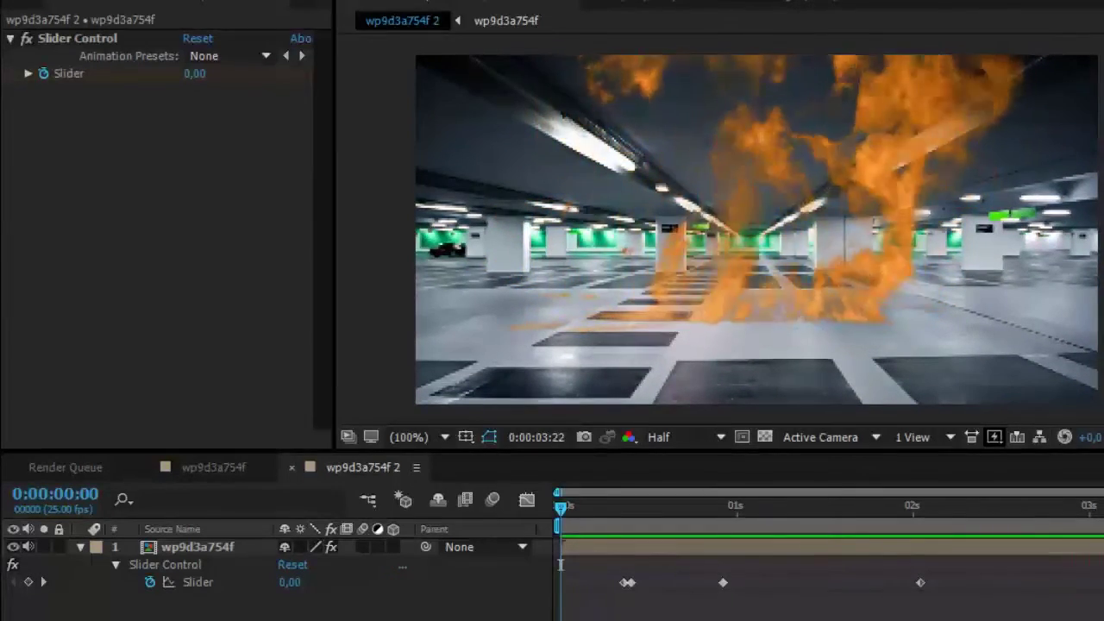
{"action": "key", "text": "space"}
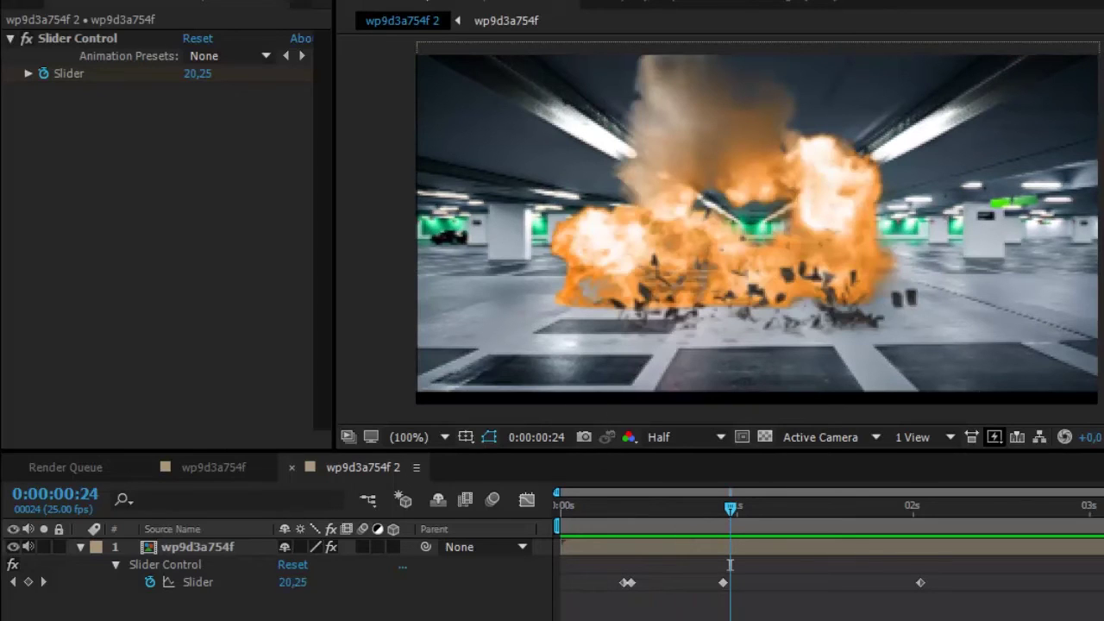
Enlarge the wp9d3a754f layer slightly and apply Motion Tile with Output Width 160, Output Height 150 and Mirror Edges enabled.
{"action": "left_click", "coordinate": [728, 192]}
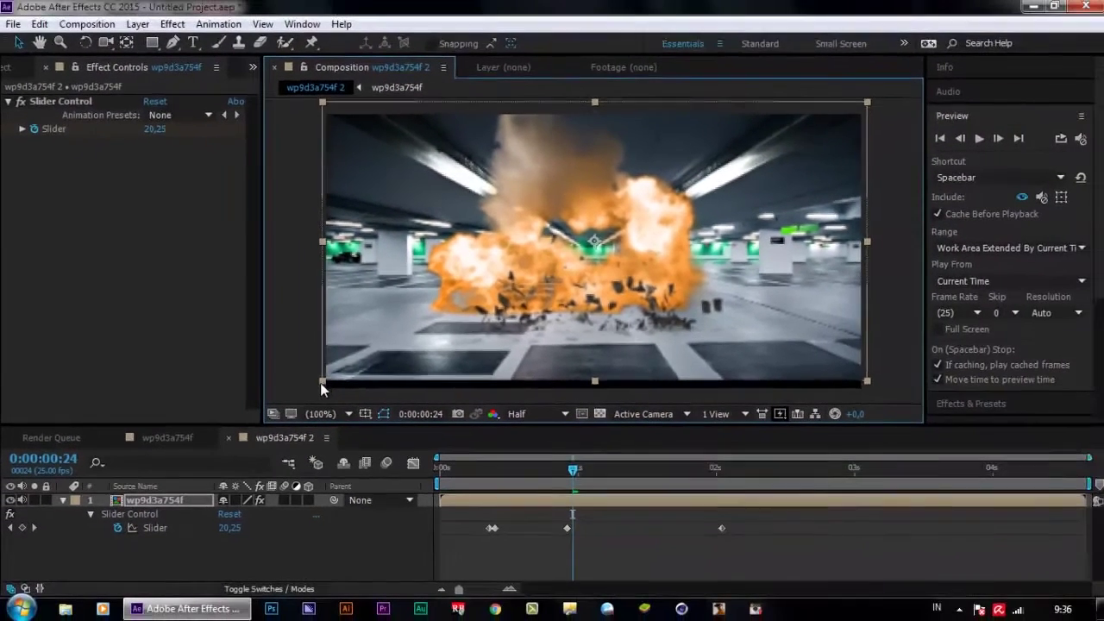
{"action": "left_click_drag", "start_coordinate": [320, 390], "coordinate": [318, 394]}
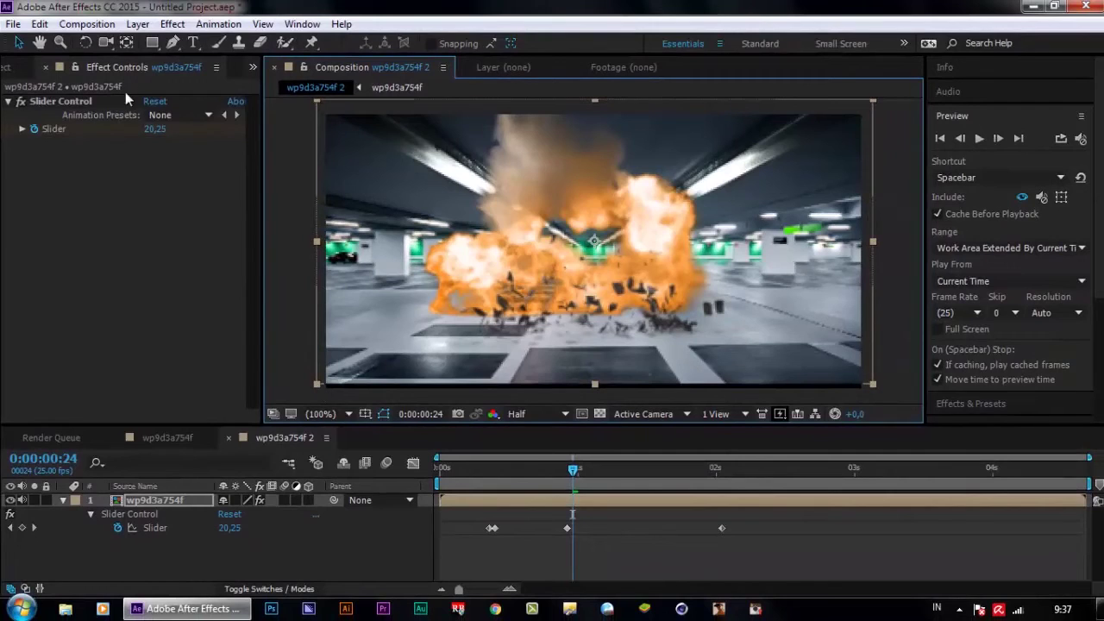
{"action": "left_click", "coordinate": [175, 24]}
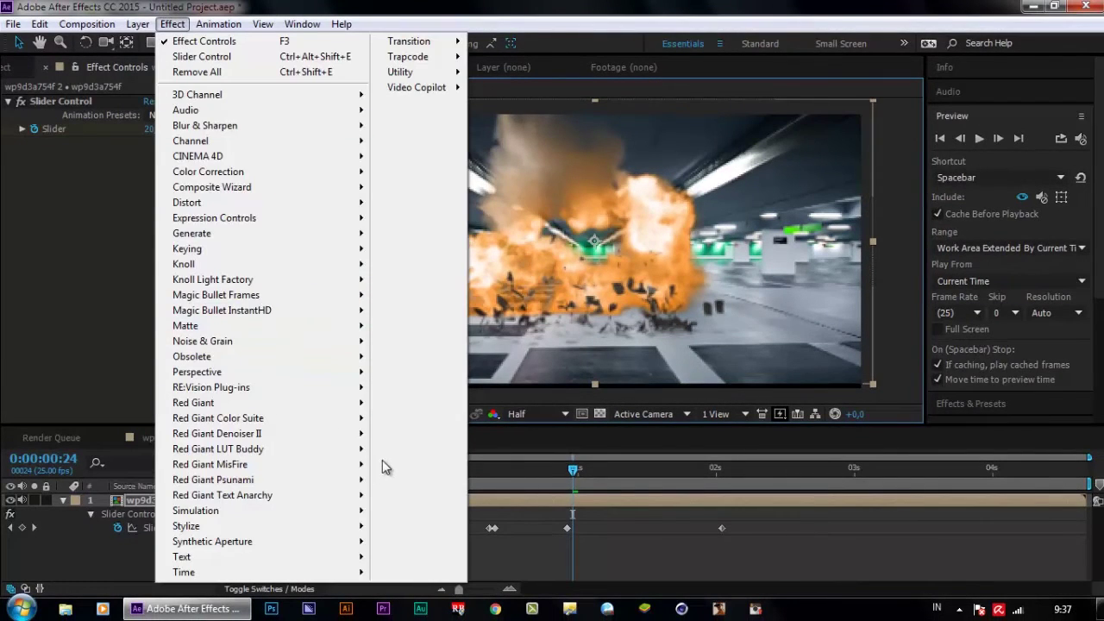
{"action": "mouse_move", "coordinate": [355, 526]}
{"action": "left_click", "coordinate": [489, 420]}
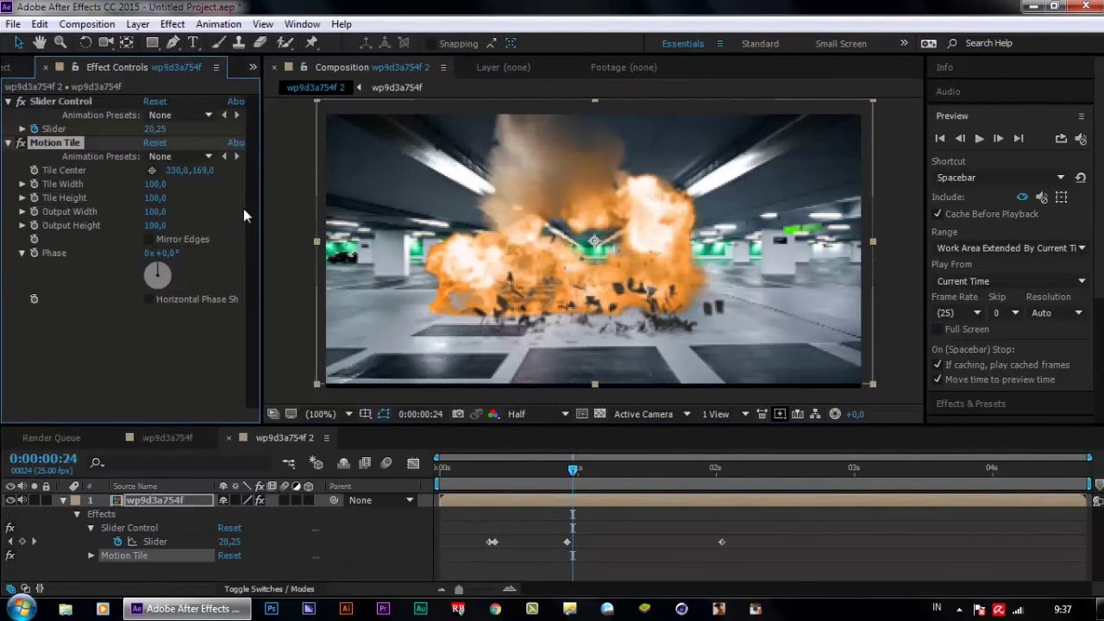
{"action": "left_click", "coordinate": [150, 239]}
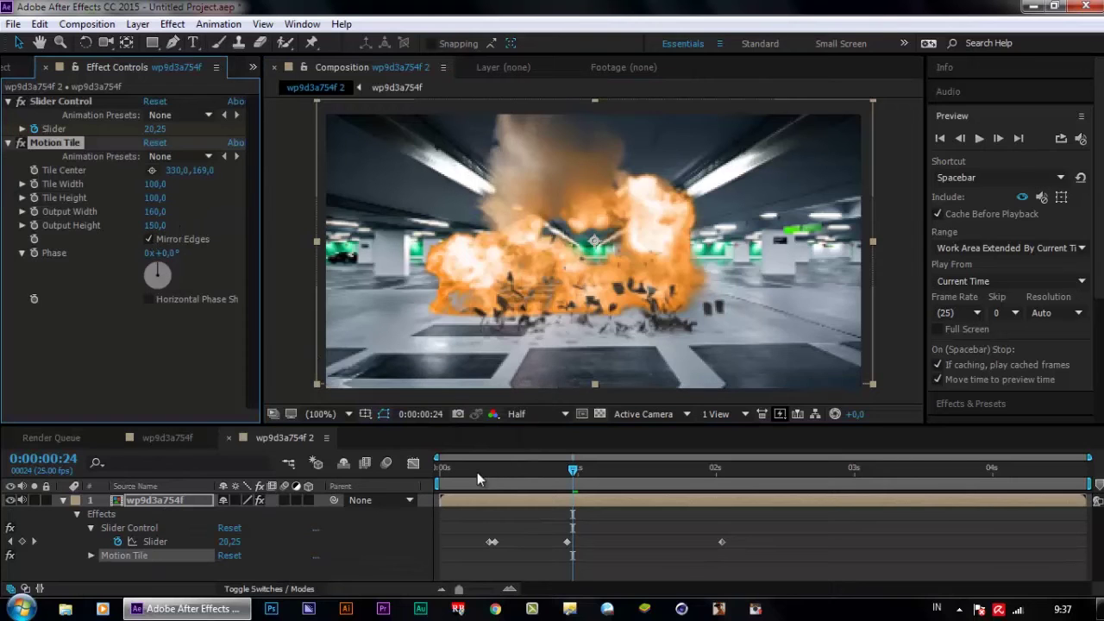
Play the composition from the start to check its edges during the shake, stopping at 0:00:00:09.
{"action": "left_click", "coordinate": [939, 138]}
{"action": "left_click", "coordinate": [978, 139]}
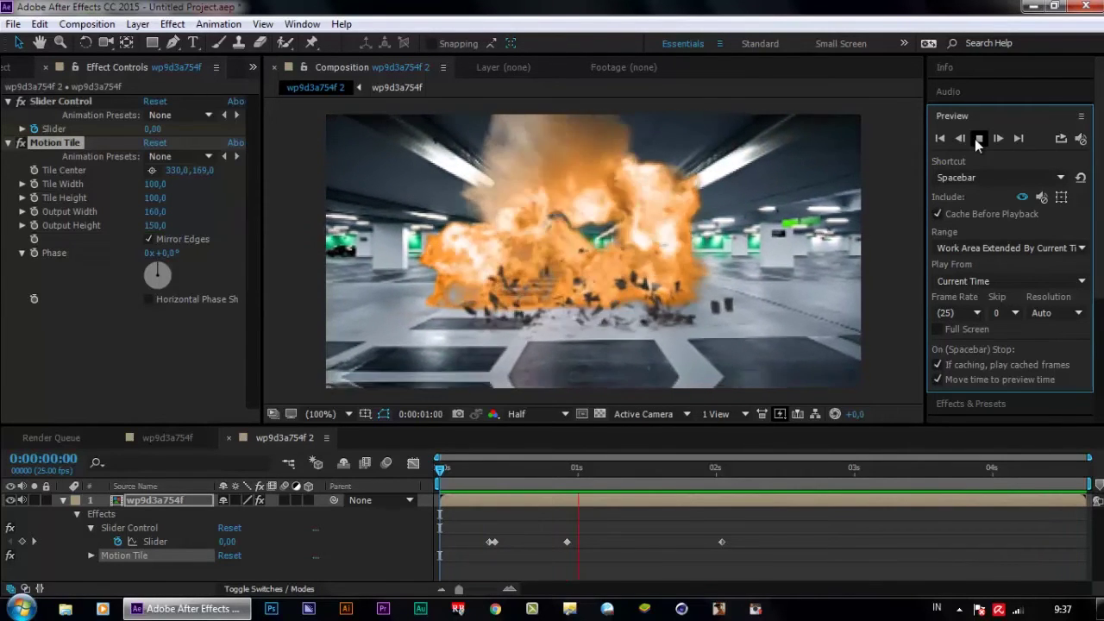
{"action": "left_click", "coordinate": [488, 471]}
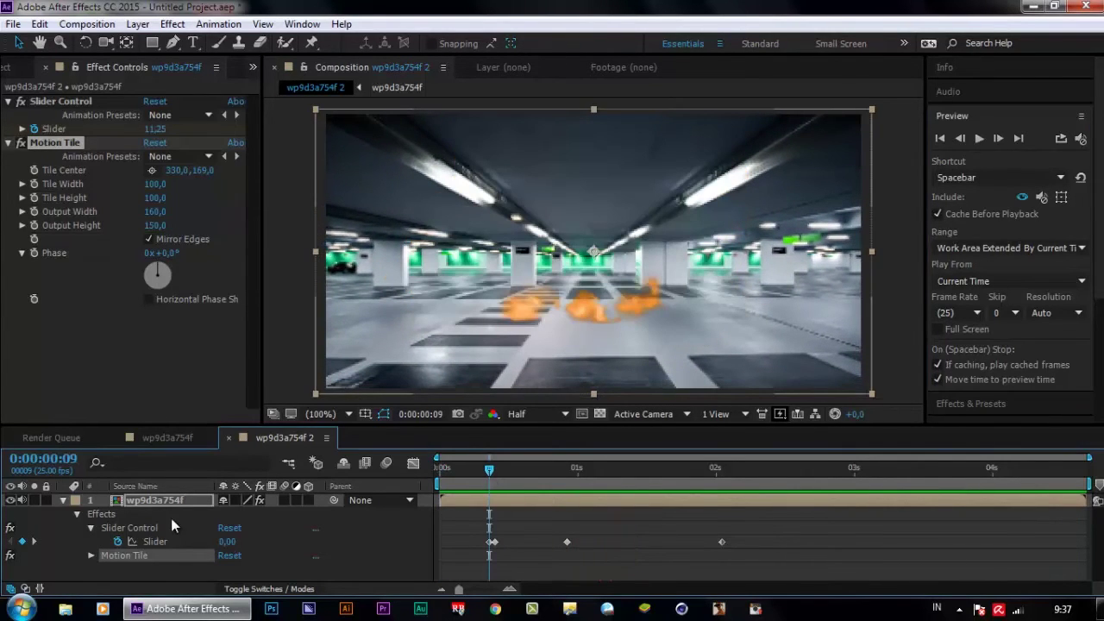
Change the wiggle frequency in the layer's Position expression to 12 and preview the shake from the start.
{"action": "left_click", "coordinate": [135, 504]}
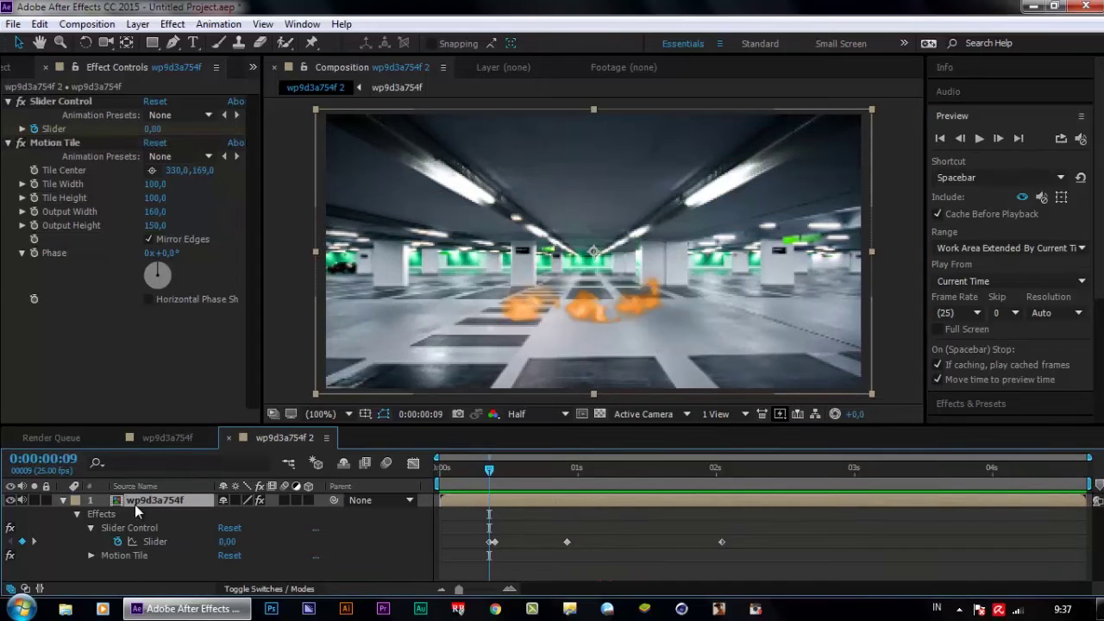
{"action": "key", "text": "p"}
{"action": "left_click", "coordinate": [90, 515]}
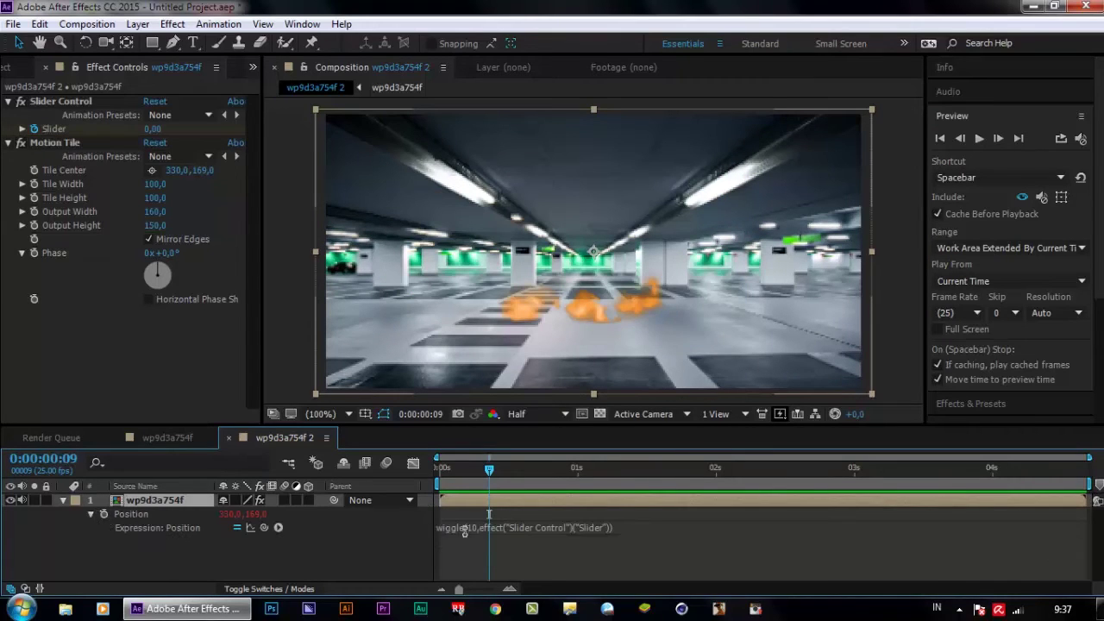
{"action": "left_click", "coordinate": [479, 528]}
{"action": "left_click", "coordinate": [476, 526]}
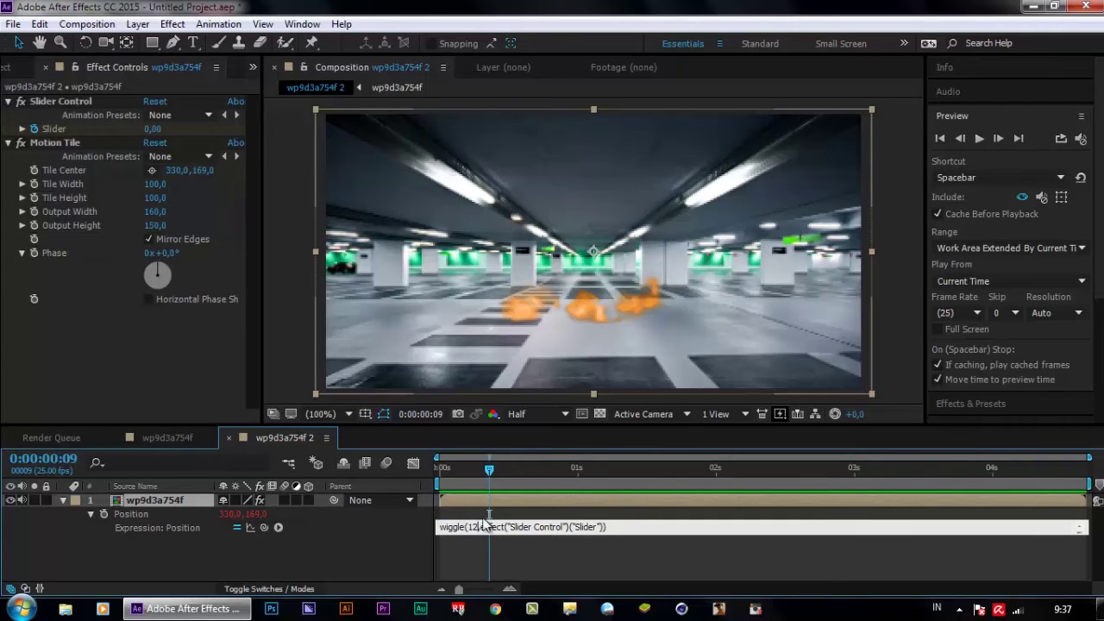
{"action": "left_click", "coordinate": [483, 517]}
{"action": "left_click_drag", "start_coordinate": [450, 471], "coordinate": [410, 468]}
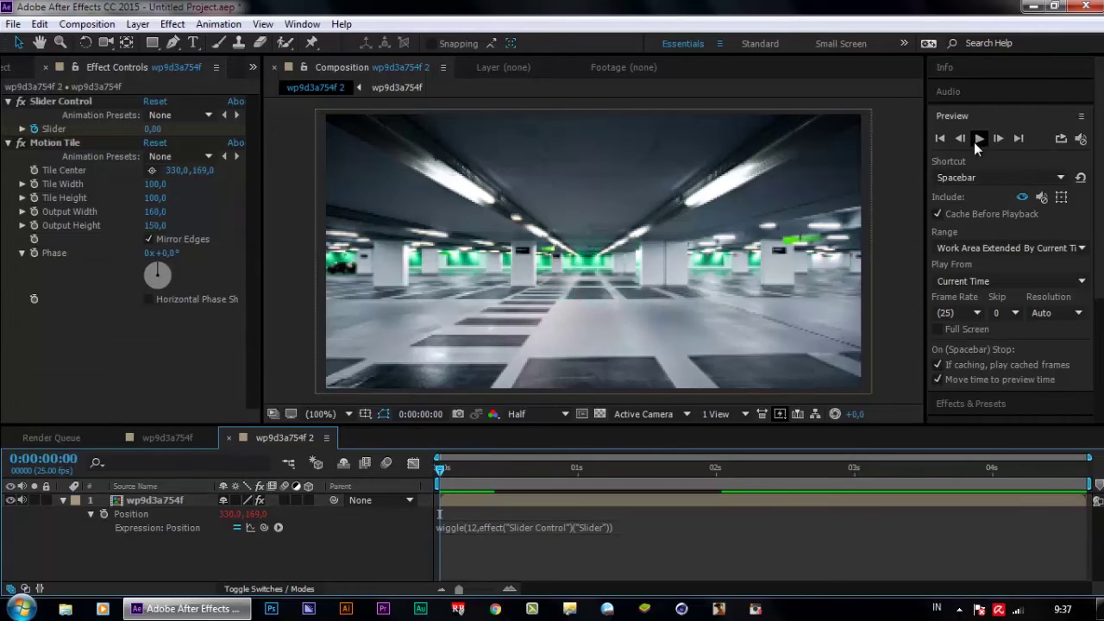
{"action": "left_click", "coordinate": [977, 147]}
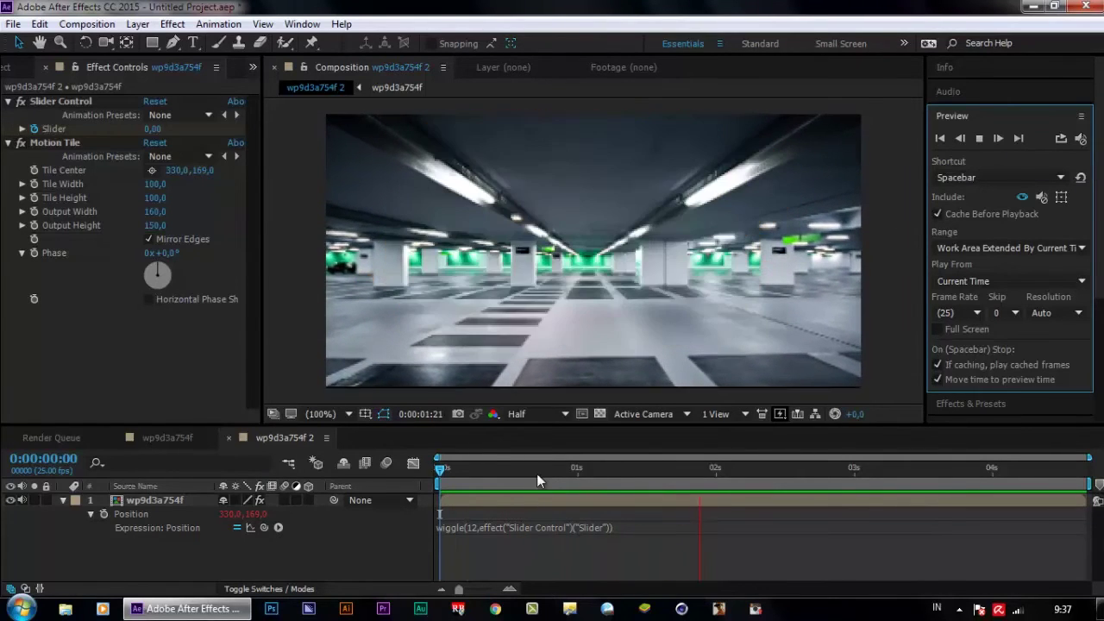
Enable motion blur for the wp9d3a754f layer and the composition, and preview the result from the start.
{"action": "left_click", "coordinate": [537, 474]}
{"action": "left_click", "coordinate": [385, 463]}
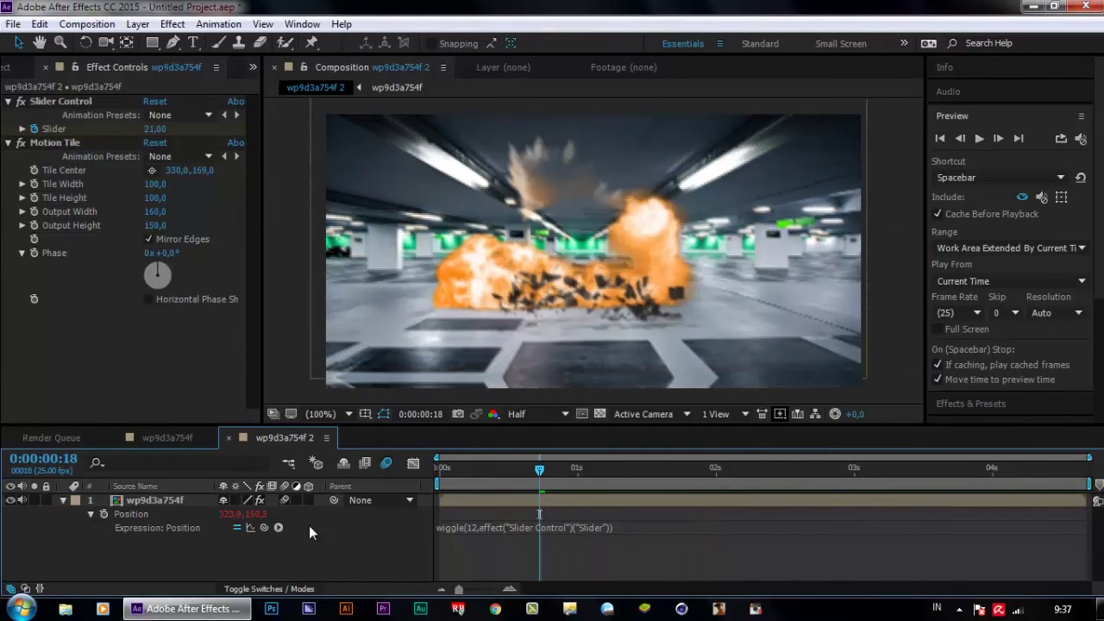
{"action": "key", "text": "Home"}
{"action": "left_click", "coordinate": [978, 142]}
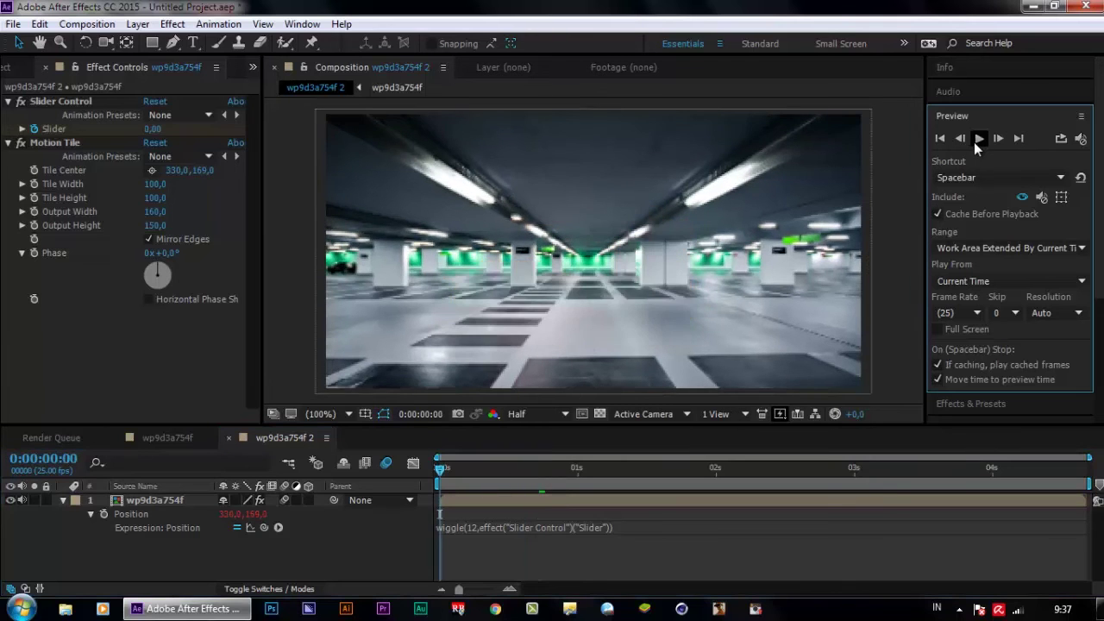